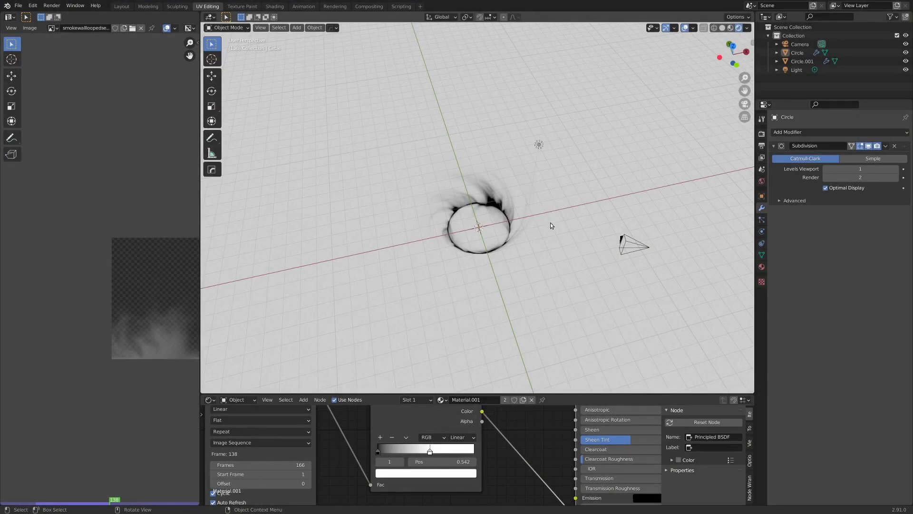
{"action": "middle_click_drag", "start_coordinate": [550, 222], "coordinate": [554, 253]}
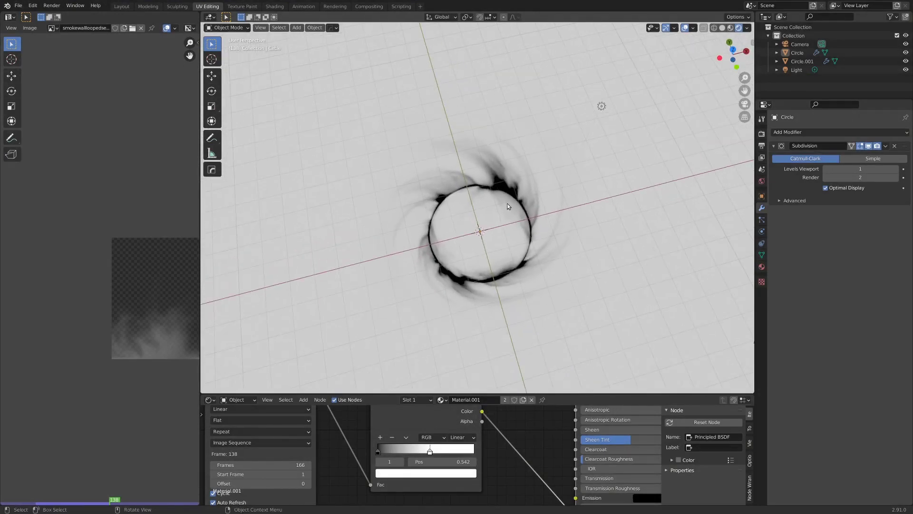
{"action": "scroll", "coordinate": [478, 199], "scroll_direction": "down", "scroll_amount": 3}
{"action": "middle_click_drag", "start_coordinate": [487, 219], "coordinate": [492, 174]}
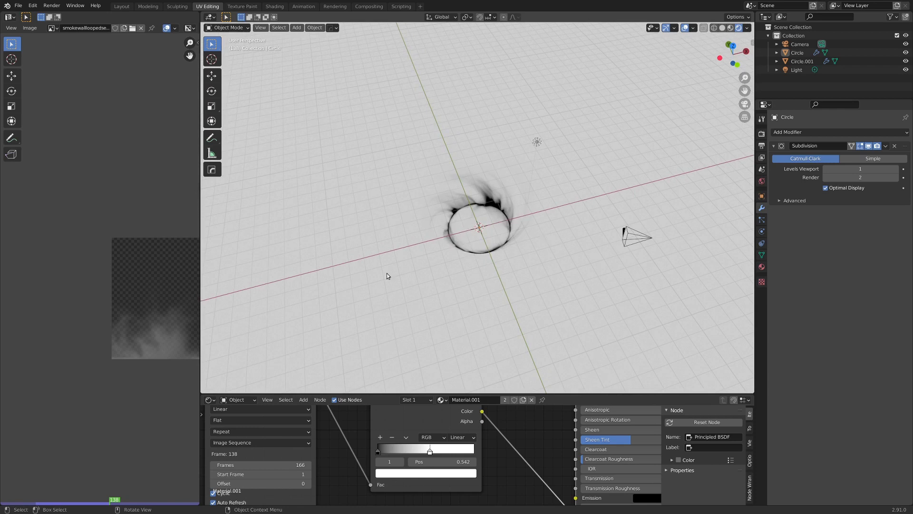
Step: Add a new general Layout workspace and turn its main viewport into a Movie Clip Editor for tracking
{"action": "left_click", "coordinate": [419, 6]}
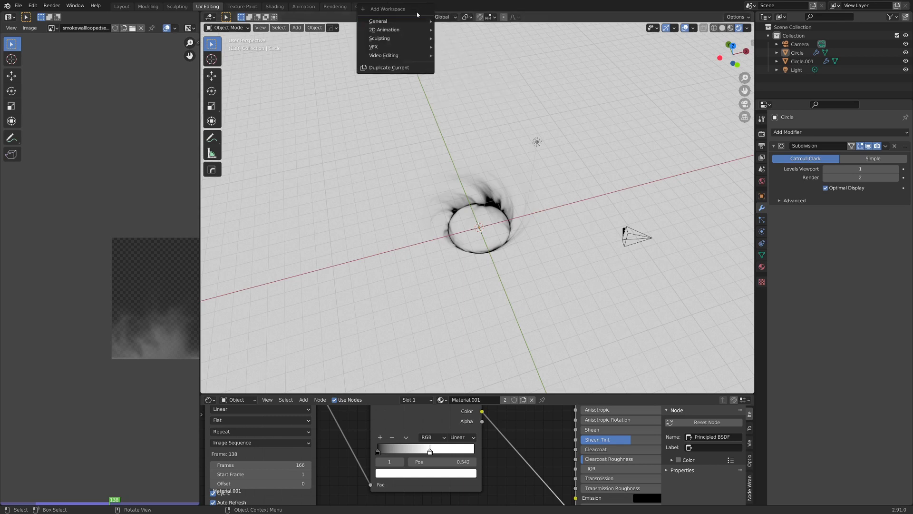
{"action": "left_click", "coordinate": [420, 6]}
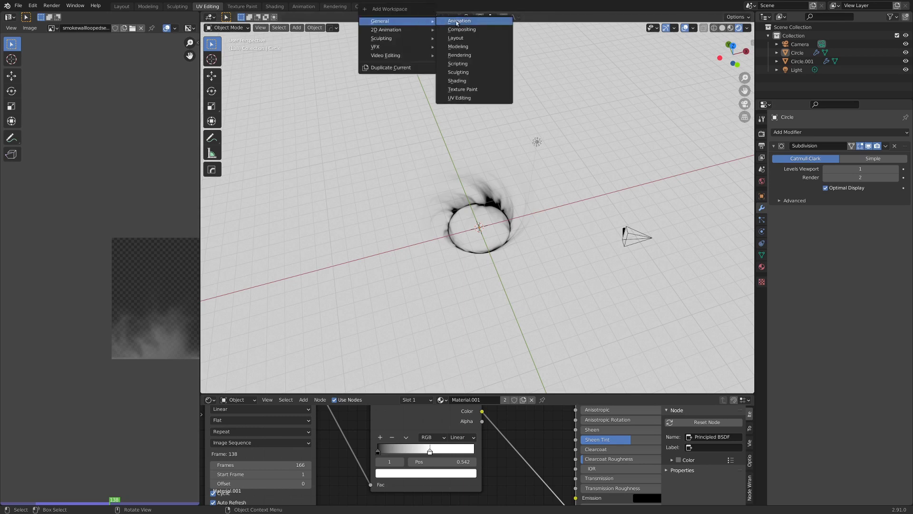
{"action": "left_click", "coordinate": [456, 21]}
{"action": "left_click", "coordinate": [11, 18]}
{"action": "left_click", "coordinate": [30, 106]}
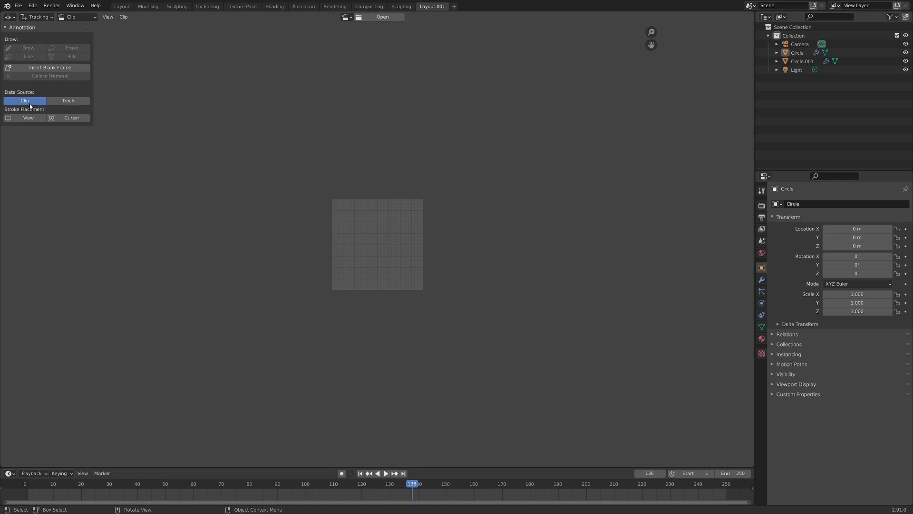
Step: Load the footage P1000521.MP4 as the movie clip and preview it up to frame 180
{"action": "left_click", "coordinate": [377, 17]}
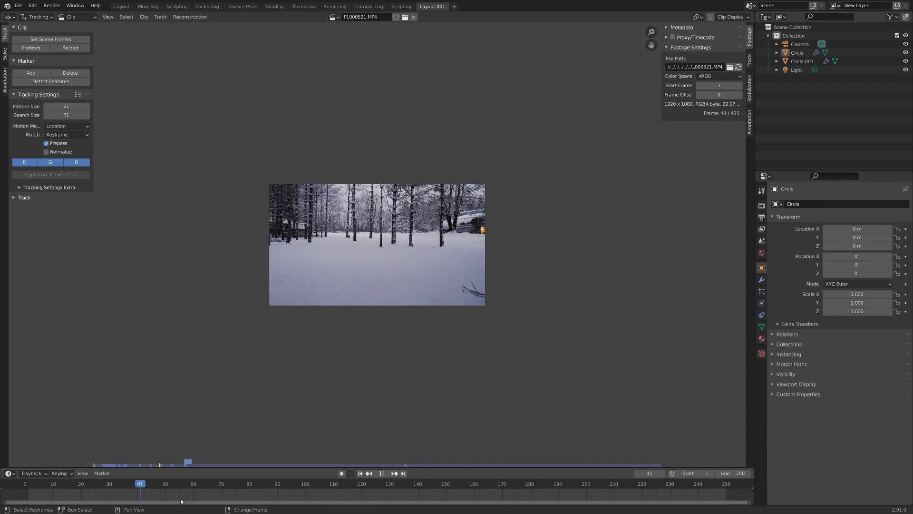
{"action": "right_click_drag", "start_coordinate": [282, 502], "coordinate": [504, 485]}
{"action": "left_click_drag", "start_coordinate": [505, 485], "coordinate": [529, 485]}
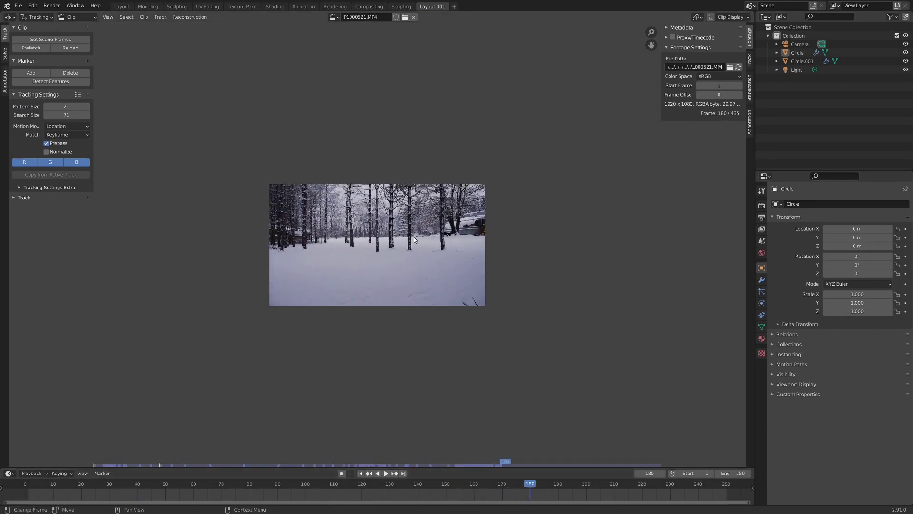
{"action": "scroll", "coordinate": [387, 269], "scroll_direction": "up", "scroll_amount": 5}
{"action": "scroll", "coordinate": [384, 279], "scroll_direction": "up", "scroll_amount": 4}
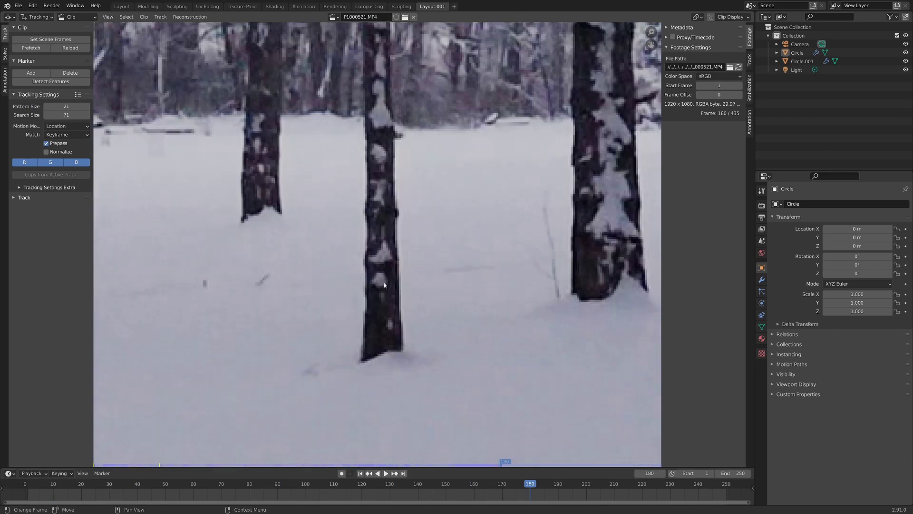
{"action": "scroll", "coordinate": [382, 283], "scroll_direction": "down", "scroll_amount": 6}
{"action": "scroll", "coordinate": [381, 284], "scroll_direction": "down", "scroll_amount": 5}
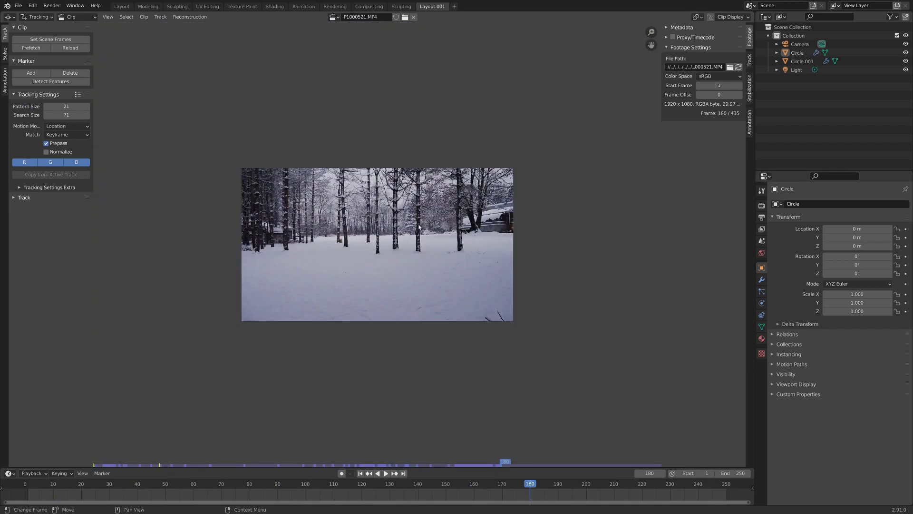
{"action": "scroll", "coordinate": [396, 262], "scroll_direction": "up", "scroll_amount": 3}
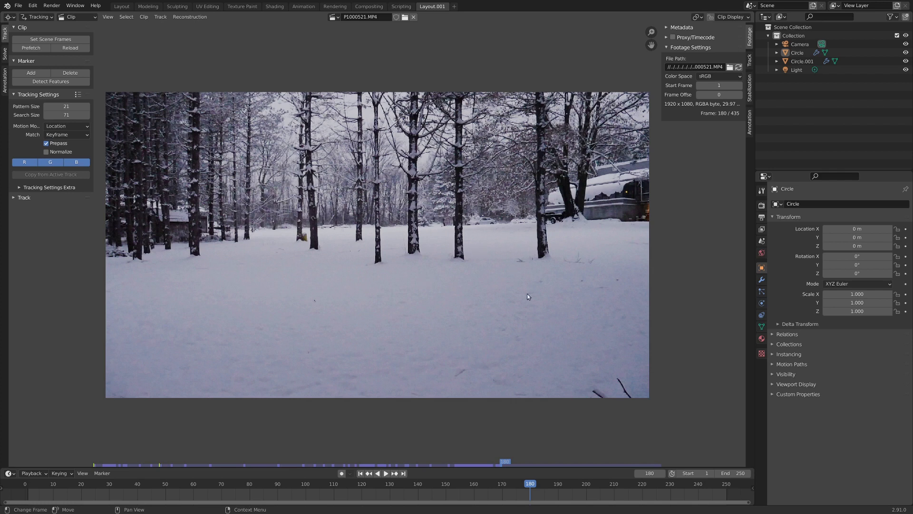
Step: At frame 157, add a tracking marker on the snow patch of the thin middle tree trunk
{"action": "left_click_drag", "start_coordinate": [558, 483], "coordinate": [466, 483]}
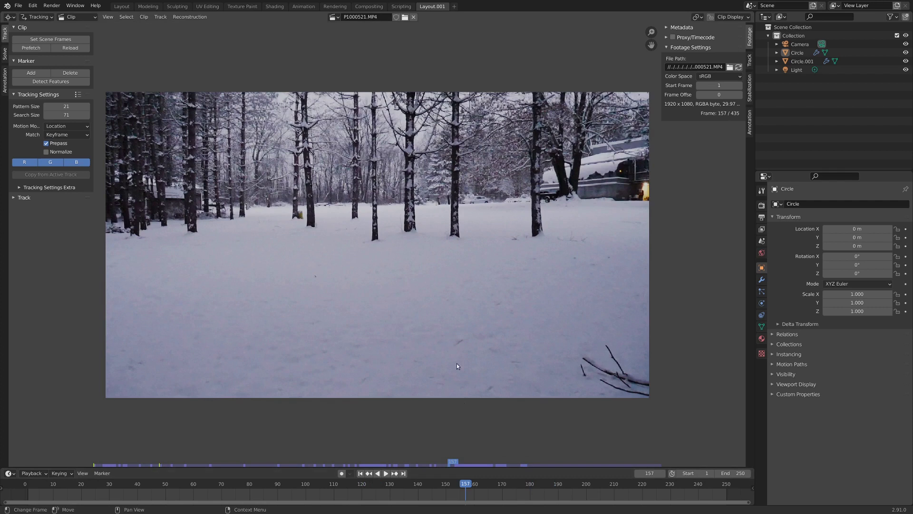
{"action": "scroll", "coordinate": [456, 352], "scroll_direction": "down", "scroll_amount": 2}
{"action": "scroll", "coordinate": [443, 309], "scroll_direction": "up", "scroll_amount": 4}
{"action": "scroll", "coordinate": [423, 300], "scroll_direction": "down", "scroll_amount": 4}
{"action": "scroll", "coordinate": [395, 318], "scroll_direction": "up", "scroll_amount": 4}
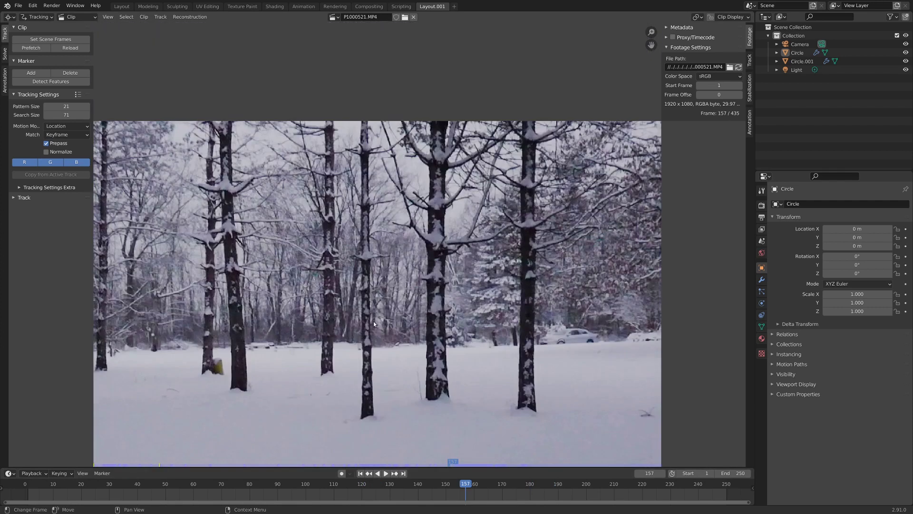
{"action": "scroll", "coordinate": [370, 319], "scroll_direction": "up", "scroll_amount": 3}
{"action": "scroll", "coordinate": [529, 248], "scroll_direction": "down", "scroll_amount": 2}
{"action": "scroll", "coordinate": [379, 316], "scroll_direction": "up", "scroll_amount": 9}
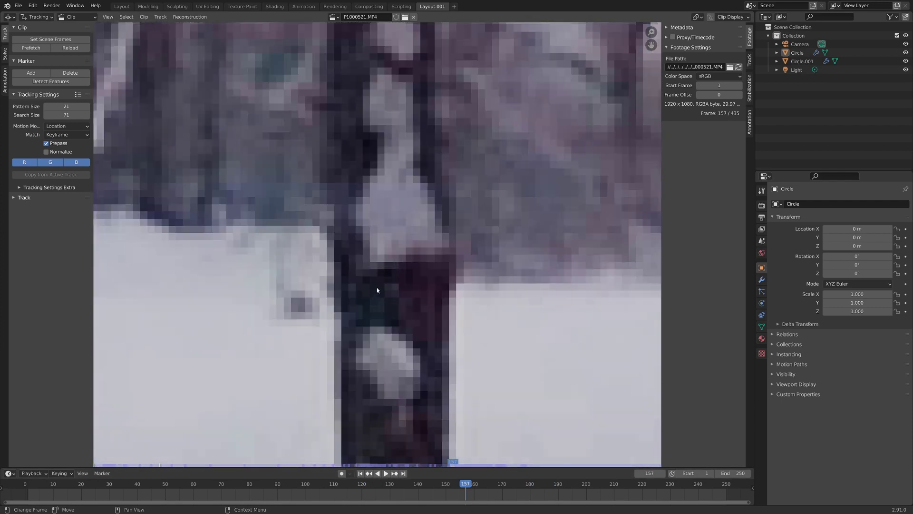
{"action": "scroll", "coordinate": [377, 287], "scroll_direction": "down", "scroll_amount": 2}
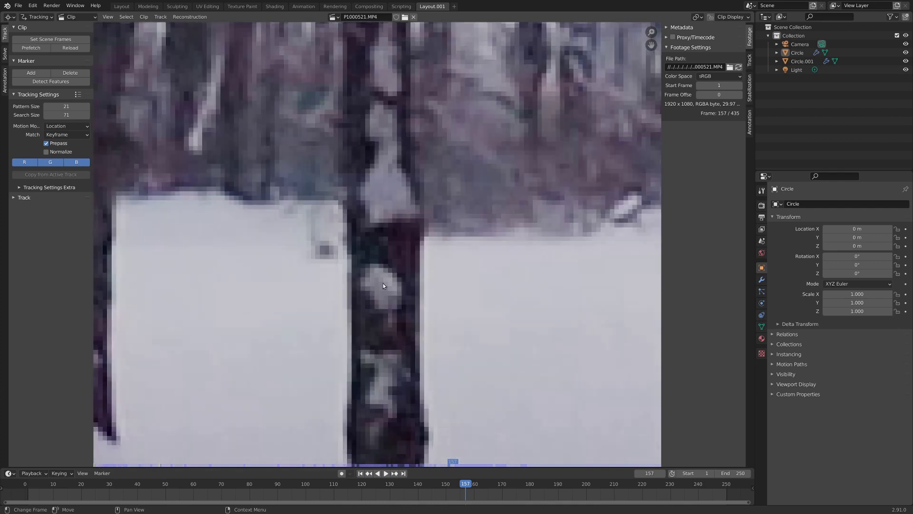
{"action": "left_click", "coordinate": [384, 283], "text": "ctrl"}
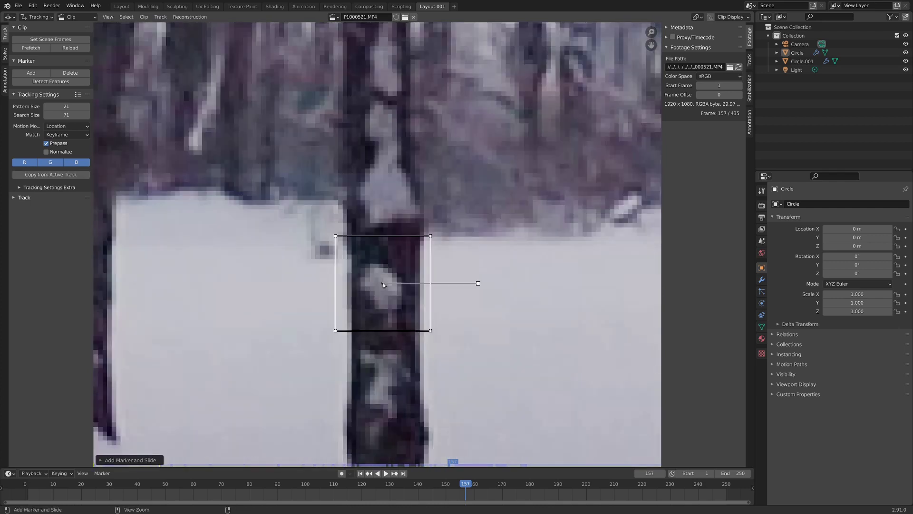
Step: Track the trunk marker forward to frame 250 and lock the view to the selected marker
{"action": "left_click", "coordinate": [18, 198]}
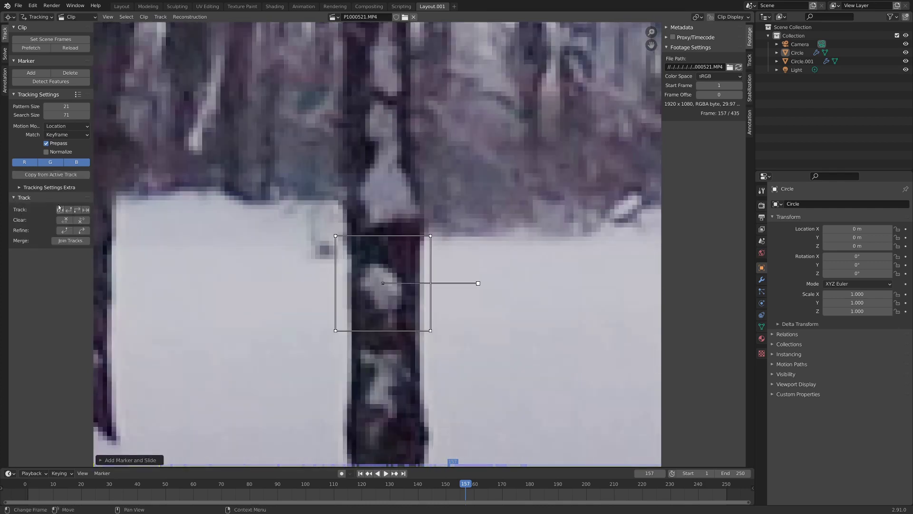
{"action": "key", "text": "ctrl+t"}
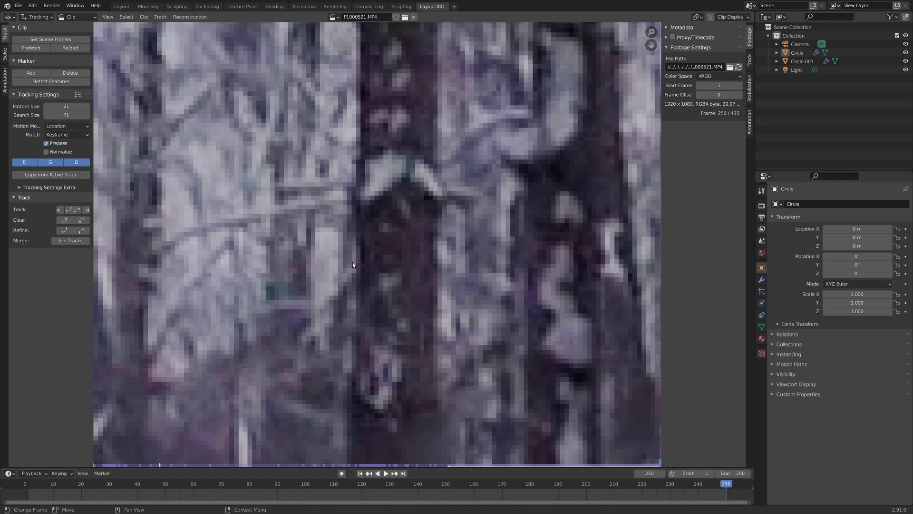
{"action": "key", "text": "l"}
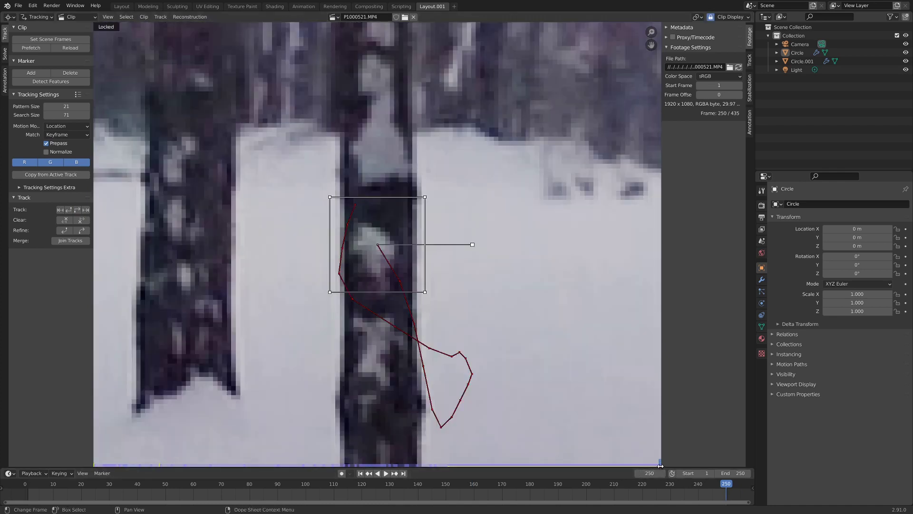
Step: Return to frame 157, track the trunk marker backward, and set the scene's start frame to 79
{"action": "mouse_move", "coordinate": [660, 464]}
{"action": "left_mouse_down"}
{"action": "mouse_move", "coordinate": [408, 462]}
{"action": "mouse_move", "coordinate": [450, 469]}
{"action": "left_mouse_up"}
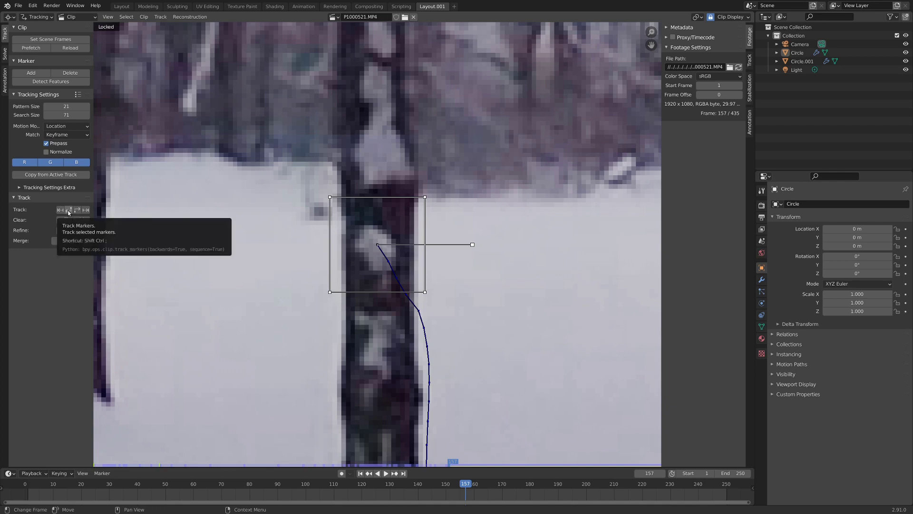
{"action": "key", "text": "shift+ctrl+t"}
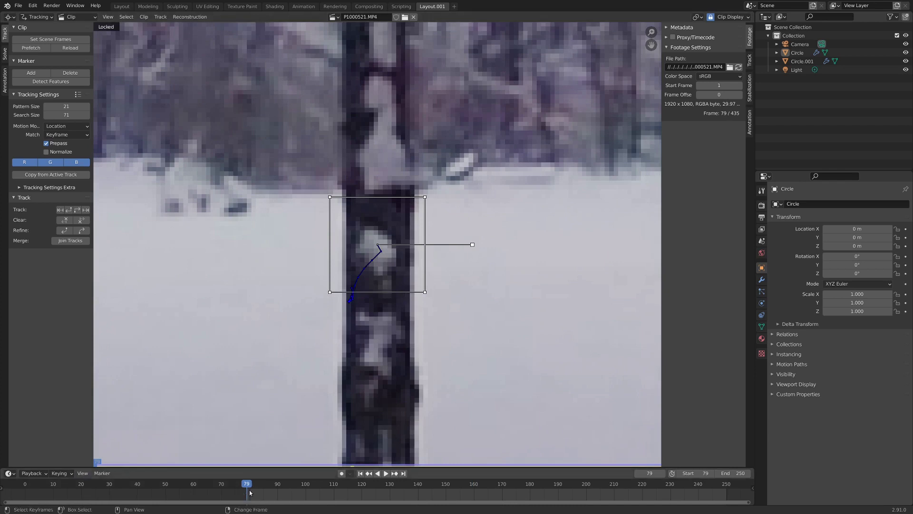
{"action": "mouse_move", "coordinate": [249, 494]}
{"action": "left_mouse_down"}
{"action": "mouse_move", "coordinate": [690, 504]}
{"action": "mouse_move", "coordinate": [247, 496]}
{"action": "left_mouse_up"}
Step: Examine the footage at frame 79 for further trackable details along the tree bases and on the snowy ground
{"action": "scroll", "coordinate": [481, 230], "scroll_direction": "down", "scroll_amount": 8}
{"action": "scroll", "coordinate": [454, 275], "scroll_direction": "down", "scroll_amount": 3}
{"action": "scroll", "coordinate": [453, 276], "scroll_direction": "up", "scroll_amount": 3}
{"action": "scroll", "coordinate": [454, 276], "scroll_direction": "down", "scroll_amount": 4}
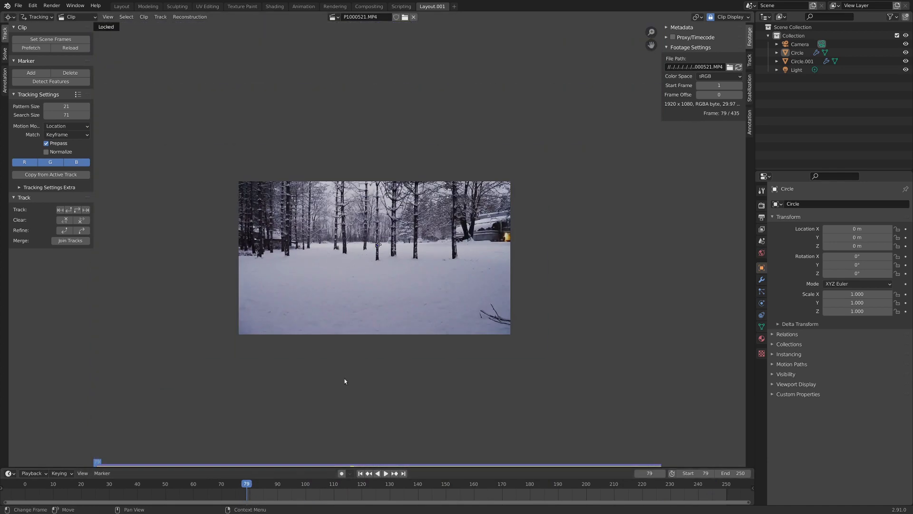
{"action": "scroll", "coordinate": [403, 294], "scroll_direction": "up", "scroll_amount": 5}
{"action": "scroll", "coordinate": [403, 319], "scroll_direction": "down", "scroll_amount": 2}
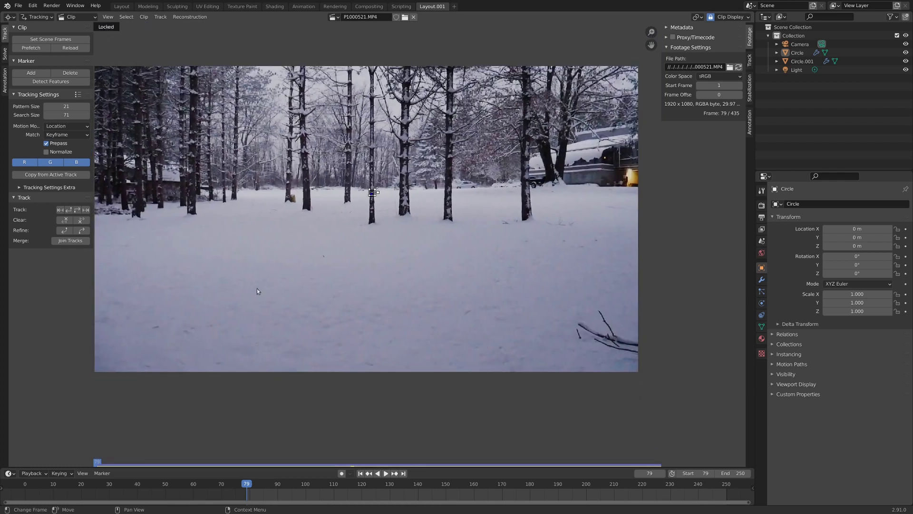
{"action": "scroll", "coordinate": [167, 361], "scroll_direction": "up", "scroll_amount": 2}
{"action": "scroll", "coordinate": [519, 244], "scroll_direction": "up", "scroll_amount": 3}
{"action": "scroll", "coordinate": [347, 294], "scroll_direction": "down", "scroll_amount": 5}
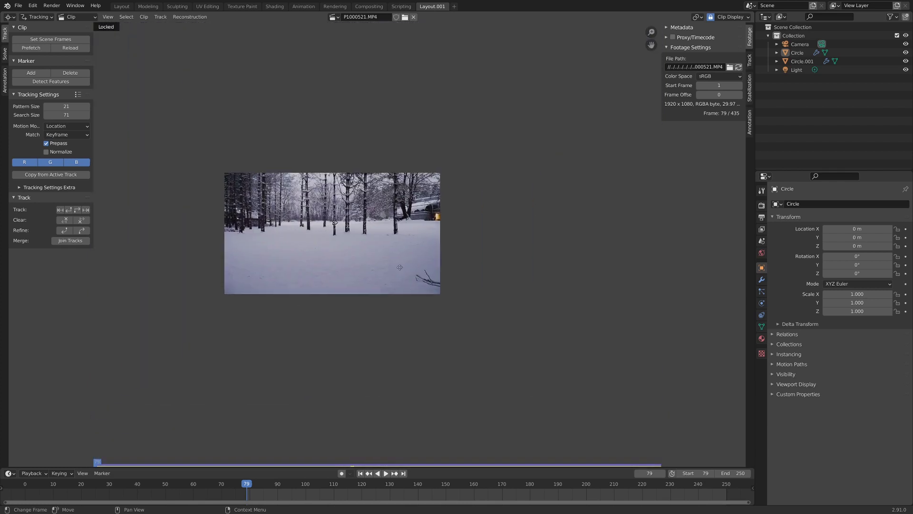
{"action": "scroll", "coordinate": [197, 273], "scroll_direction": "up", "scroll_amount": 3}
{"action": "scroll", "coordinate": [196, 273], "scroll_direction": "up", "scroll_amount": 2}
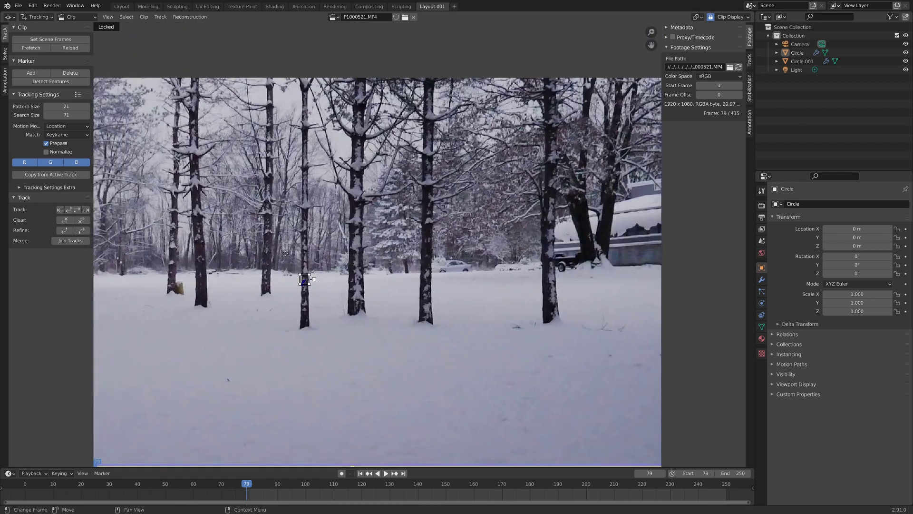
{"action": "middle_click_drag", "start_coordinate": [476, 246], "coordinate": [339, 248]}
{"action": "scroll", "coordinate": [369, 252], "scroll_direction": "up", "scroll_amount": 1}
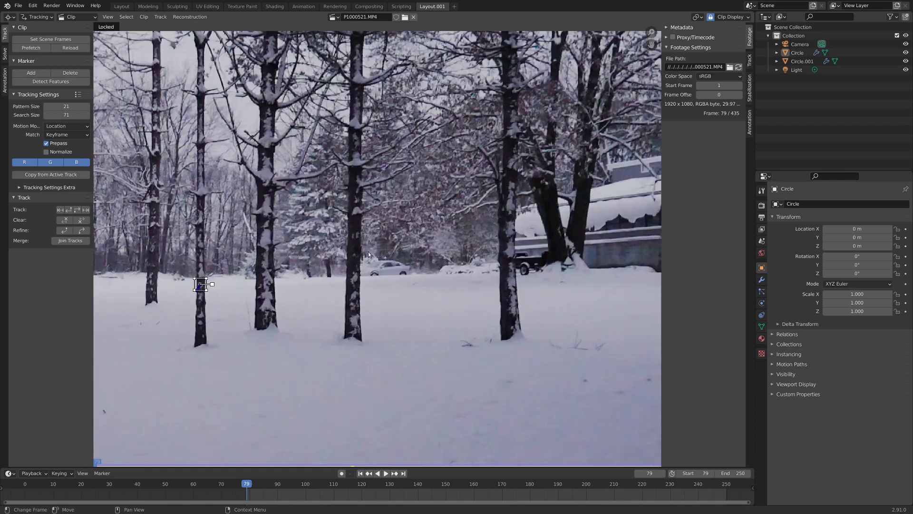
{"action": "scroll", "coordinate": [363, 285], "scroll_direction": "down", "scroll_amount": 3}
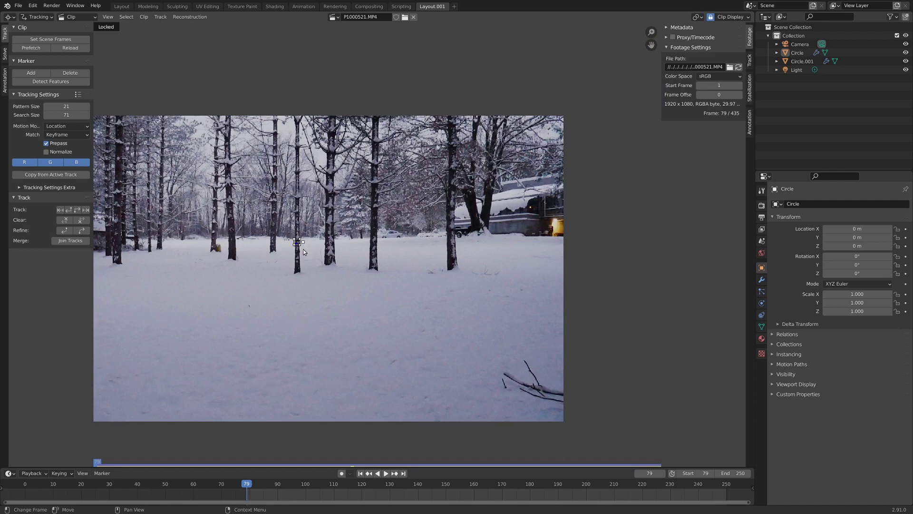
{"action": "scroll", "coordinate": [371, 248], "scroll_direction": "up", "scroll_amount": 7}
{"action": "scroll", "coordinate": [441, 191], "scroll_direction": "down", "scroll_amount": 6}
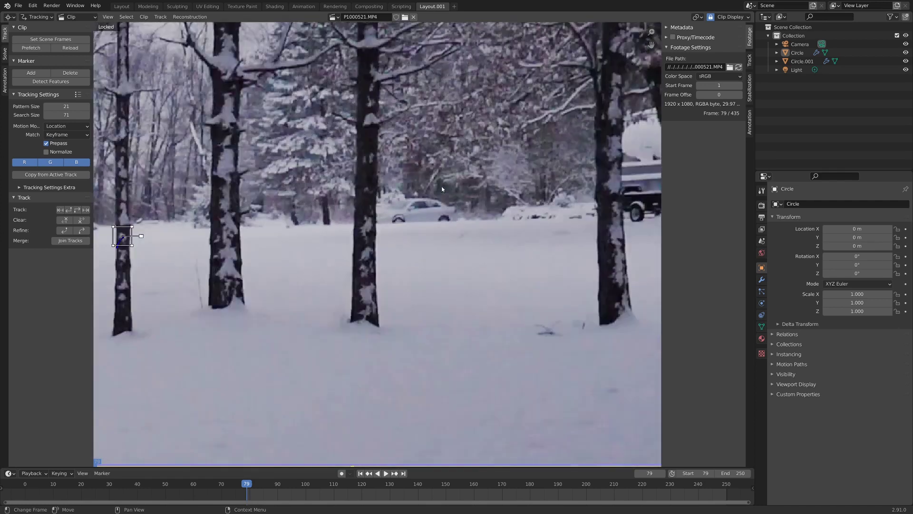
{"action": "middle_click_drag", "start_coordinate": [563, 311], "coordinate": [394, 273]}
{"action": "scroll", "coordinate": [441, 272], "scroll_direction": "up", "scroll_amount": 4}
{"action": "scroll", "coordinate": [452, 285], "scroll_direction": "down", "scroll_amount": 8}
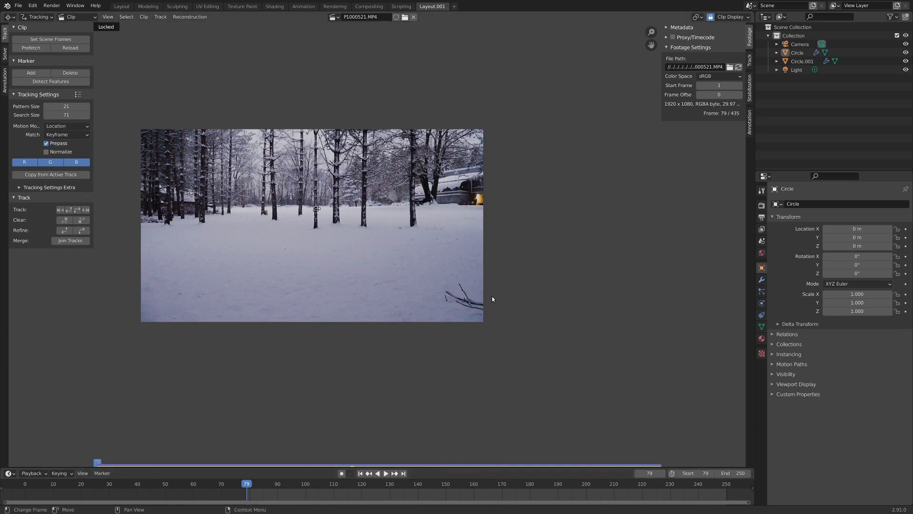
Step: Add markers where tree trunks meet the snow and track them forward to frame 250
{"action": "scroll", "coordinate": [463, 311], "scroll_direction": "up", "scroll_amount": 5}
{"action": "middle_click_drag", "start_coordinate": [619, 385], "coordinate": [472, 255]}
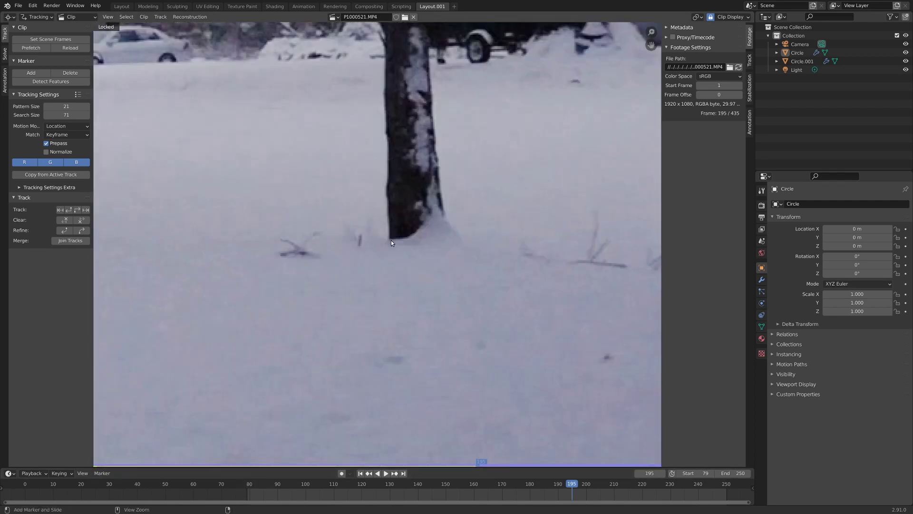
{"action": "left_click", "coordinate": [391, 242], "text": "ctrl"}
{"action": "key", "text": "shift+Left"}
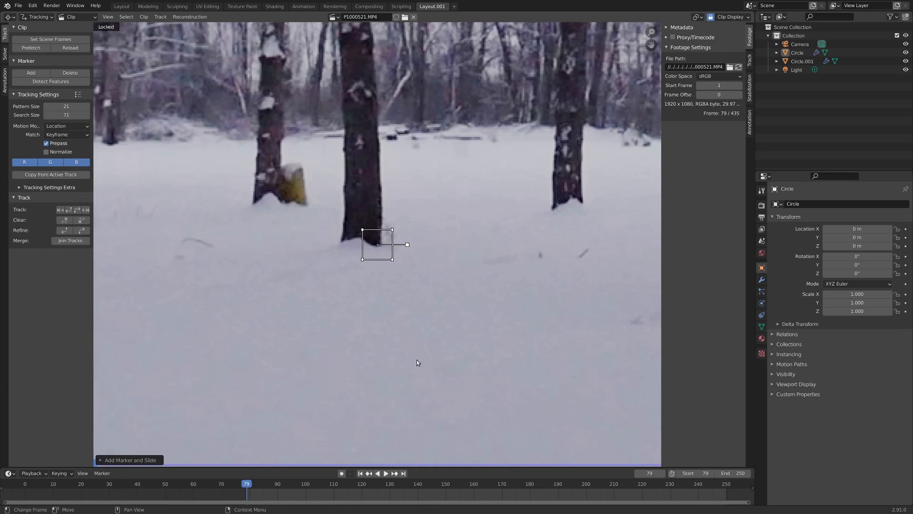
{"action": "key", "text": "ctrl+t"}
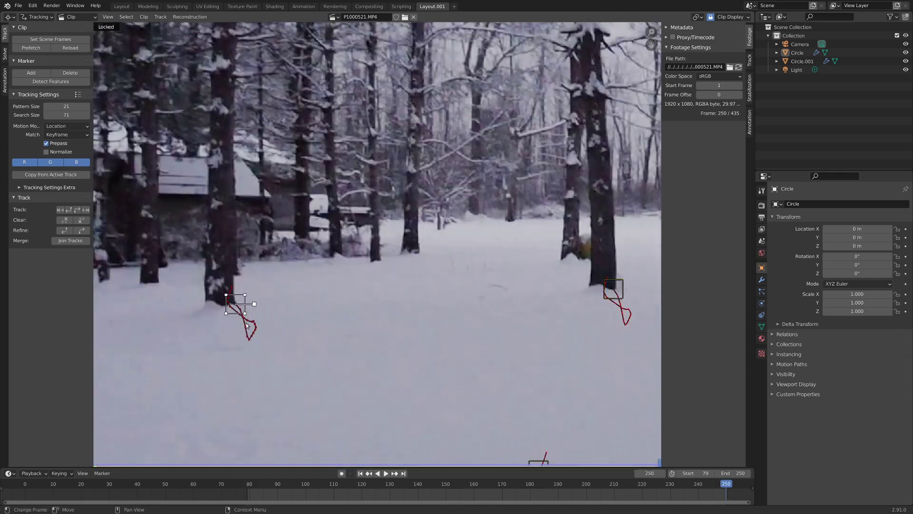
Step: From frame 79, add more markers along the tree line on the footage's left side and track them forward
{"action": "key", "text": "shift+Left"}
{"action": "scroll", "coordinate": [406, 256], "scroll_direction": "up", "scroll_amount": 2}
{"action": "left_click", "coordinate": [406, 256], "text": "ctrl"}
{"action": "left_click", "coordinate": [356, 207], "text": "ctrl"}
{"action": "scroll", "coordinate": [356, 207], "scroll_direction": "up", "scroll_amount": 3}
{"action": "key", "text": "ctrl+t"}
{"action": "scroll", "coordinate": [356, 250], "scroll_direction": "down", "scroll_amount": 6}
{"action": "key", "text": "shift+Left"}
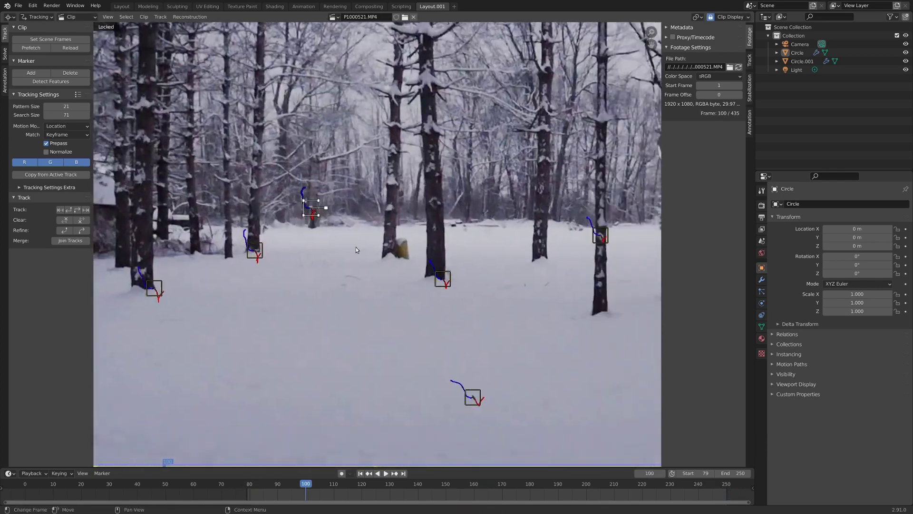
Step: Add another marker on a contrasting background detail and track it forward through the scene range
{"action": "scroll", "coordinate": [355, 249], "scroll_direction": "down", "scroll_amount": 1}
{"action": "middle_click_drag", "start_coordinate": [355, 249], "coordinate": [332, 319]}
{"action": "scroll", "coordinate": [383, 145], "scroll_direction": "up", "scroll_amount": 4}
{"action": "left_click", "coordinate": [381, 144], "text": "ctrl"}
{"action": "key", "text": "ctrl+t"}
{"action": "key", "text": "shift+Left"}
Step: Add a marker farther right in the footage and track it forward from frame 79
{"action": "scroll", "coordinate": [381, 200], "scroll_direction": "down", "scroll_amount": 3}
{"action": "mouse_move", "coordinate": [448, 205]}
{"action": "middle_mouse_down"}
{"action": "mouse_move", "coordinate": [301, 240]}
{"action": "mouse_move", "coordinate": [157, 190]}
{"action": "middle_mouse_up"}
{"action": "scroll", "coordinate": [379, 276], "scroll_direction": "up", "scroll_amount": 2}
{"action": "left_click", "coordinate": [379, 276], "text": "ctrl"}
{"action": "key", "text": "ctrl+t"}
Step: Add a marker at the base of the forked tree beside the house and track it backward and forward
{"action": "middle_click_drag", "start_coordinate": [595, 309], "coordinate": [214, 214]}
{"action": "left_click", "coordinate": [398, 272], "text": "ctrl"}
{"action": "key", "text": "ctrl+shift+t"}
{"action": "middle_click_drag", "start_coordinate": [471, 171], "coordinate": [420, 270]}
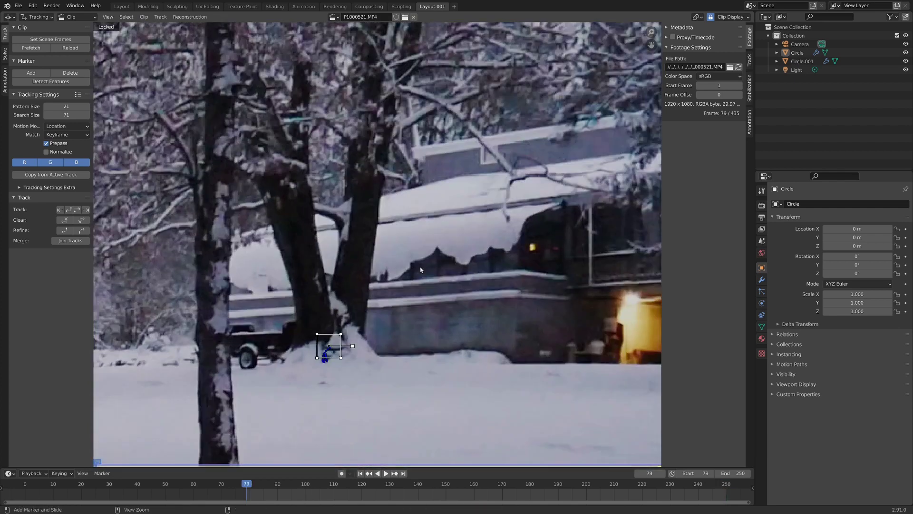
{"action": "scroll", "coordinate": [421, 267], "scroll_direction": "down", "scroll_amount": 6}
{"action": "key", "text": "ctrl+t"}
Step: From frame 79, add two markers on details in the foreground snow and track each one forward
{"action": "key", "text": "shift+Left"}
{"action": "left_click", "coordinate": [408, 310], "text": "ctrl"}
{"action": "key", "text": "ctrl+t"}
{"action": "scroll", "coordinate": [444, 330], "scroll_direction": "up", "scroll_amount": 3}
{"action": "left_click", "coordinate": [423, 326], "text": "ctrl"}
{"action": "key", "text": "ctrl+t"}
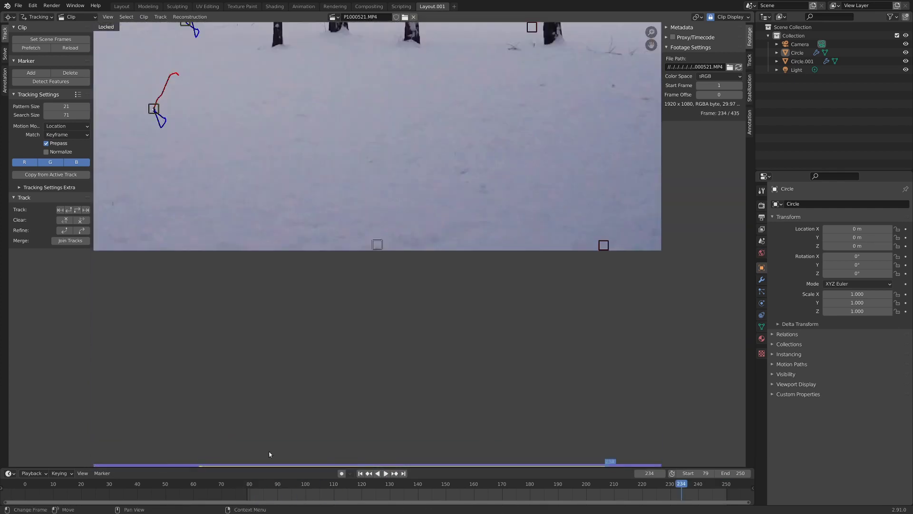
Step: At the end frame, add another marker on a foreground snow detail and track it backward toward frame 79
{"action": "key", "text": "shift+Left"}
{"action": "scroll", "coordinate": [381, 266], "scroll_direction": "down", "scroll_amount": 3}
{"action": "scroll", "coordinate": [407, 98], "scroll_direction": "up", "scroll_amount": 4}
{"action": "key", "text": "shift+Right"}
{"action": "scroll", "coordinate": [475, 333], "scroll_direction": "up", "scroll_amount": 4}
{"action": "left_click", "coordinate": [537, 363], "text": "ctrl"}
{"action": "key", "text": "ctrl+shift+t"}
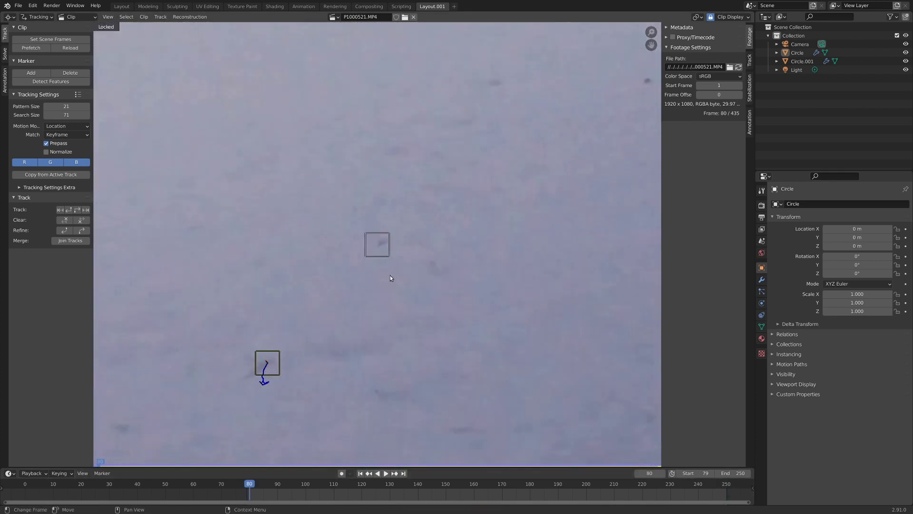
Step: Add a marker on the dark detail in the snow beside the right-hand tree's base and track it forward to frame 250
{"action": "scroll", "coordinate": [380, 264], "scroll_direction": "up", "scroll_amount": 2}
{"action": "scroll", "coordinate": [381, 276], "scroll_direction": "down", "scroll_amount": 12}
{"action": "key", "text": "space"}
{"action": "key", "text": "space"}
{"action": "scroll", "coordinate": [399, 260], "scroll_direction": "up", "scroll_amount": 12}
{"action": "left_click", "coordinate": [407, 255], "text": "ctrl"}
{"action": "key", "text": "ctrl+t"}
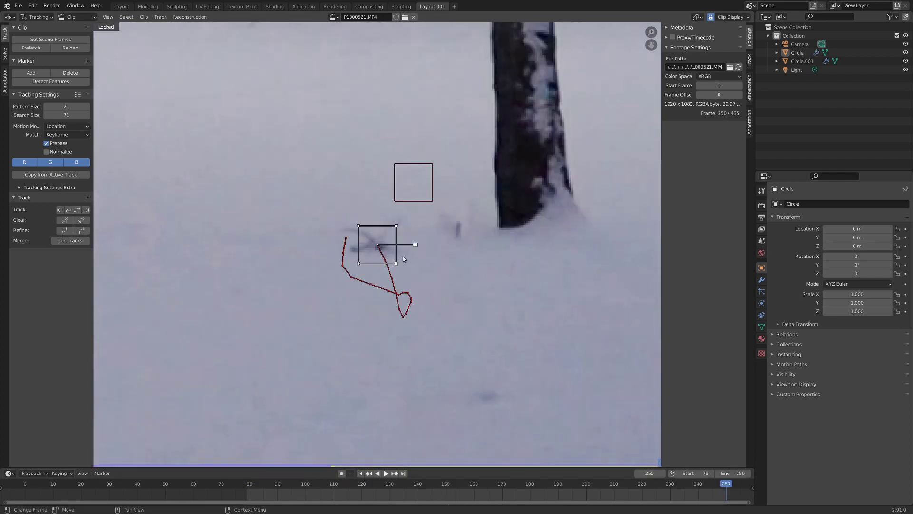
{"action": "scroll", "coordinate": [403, 256], "scroll_direction": "down", "scroll_amount": 8}
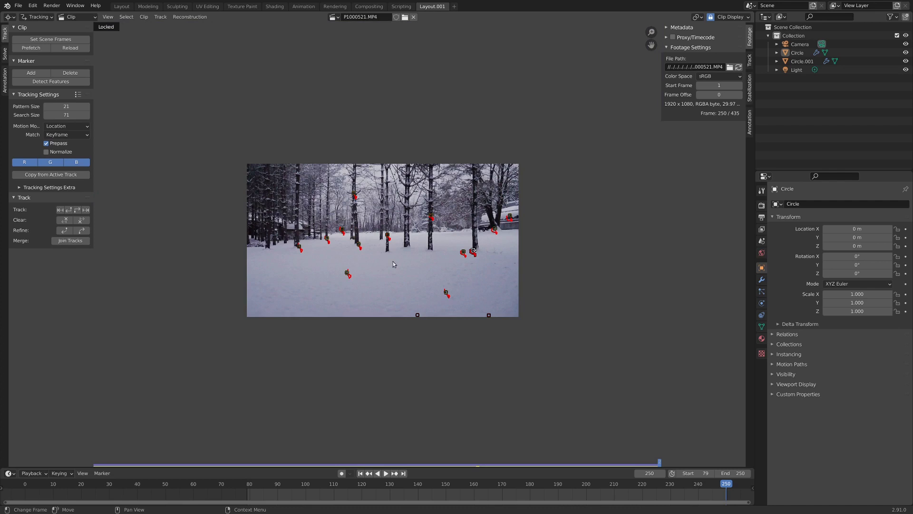
Step: Play back the footage to check how all the markers follow the ground and trees
{"action": "scroll", "coordinate": [387, 239], "scroll_direction": "up", "scroll_amount": 2}
{"action": "key", "text": "space"}
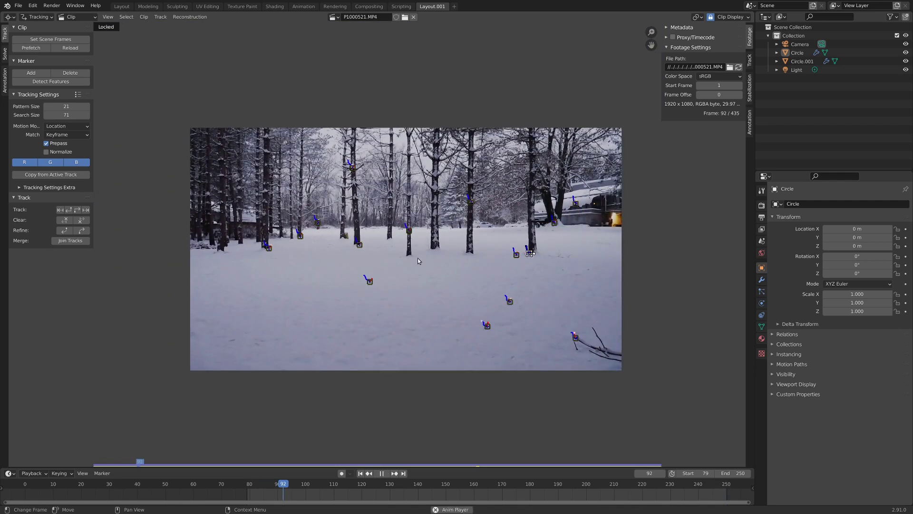
{"action": "key", "text": "space"}
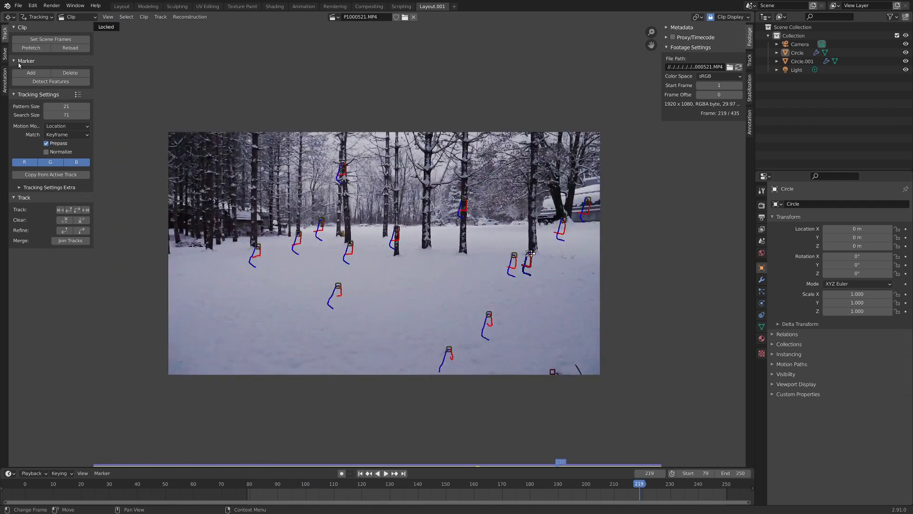
Step: In the camera solve settings, set Refine to Focal Length
{"action": "left_click", "coordinate": [4, 55]}
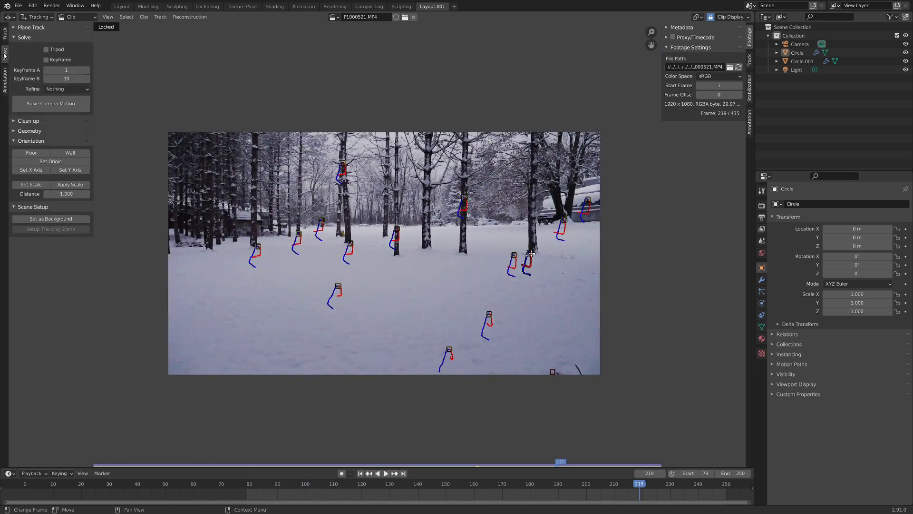
{"action": "left_click", "coordinate": [62, 89]}
{"action": "left_click", "coordinate": [62, 106]}
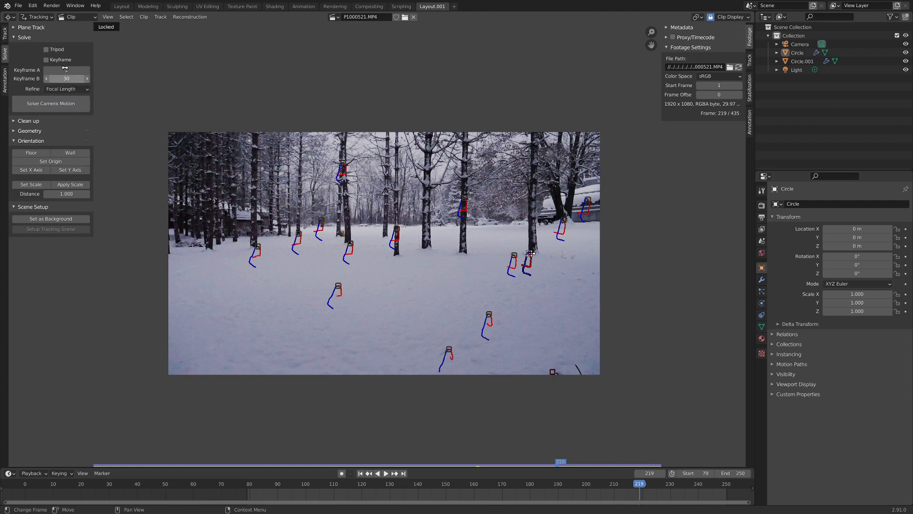
{"action": "left_click", "coordinate": [43, 104]}
Step: Scrub the footage for a stretch with clear camera movement and set solver Keyframe A to 180
{"action": "right_click_drag", "start_coordinate": [637, 493], "coordinate": [491, 488], "text": "shift"}
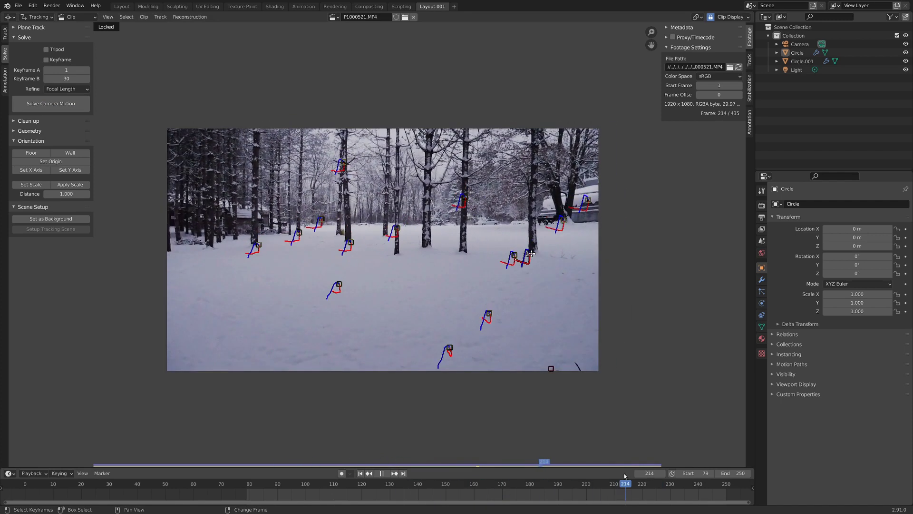
{"action": "mouse_move", "coordinate": [624, 475]}
{"action": "right_mouse_down", "text": "shift"}
{"action": "mouse_move", "coordinate": [482, 477]}
{"action": "mouse_move", "coordinate": [627, 469]}
{"action": "right_mouse_up", "text": "shift"}
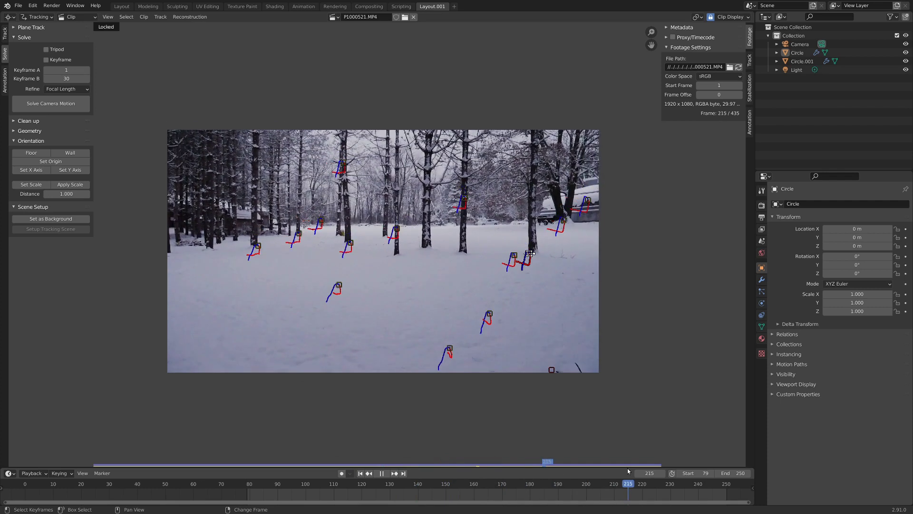
{"action": "left_click_drag", "start_coordinate": [626, 468], "coordinate": [531, 481]}
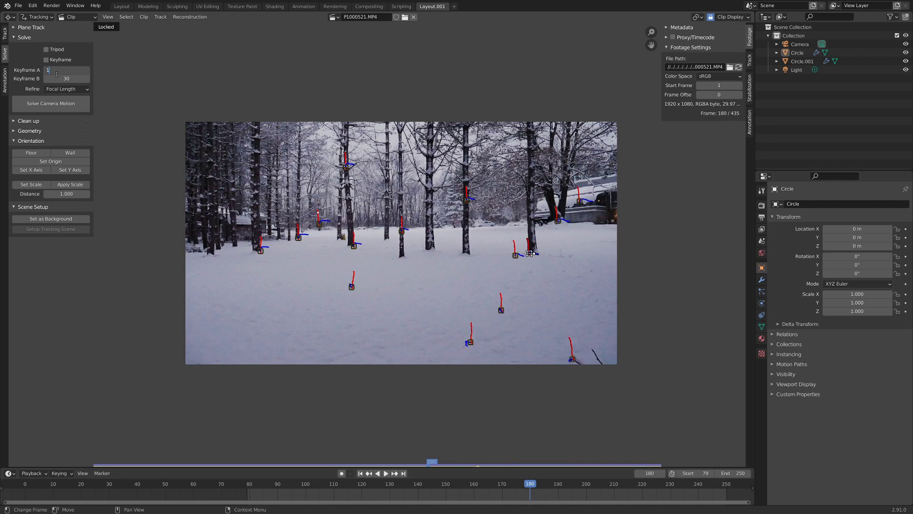
{"action": "key", "text": "Return"}
Step: Set solver Keyframe B to 218 and solve the camera motion
{"action": "key", "text": "space"}
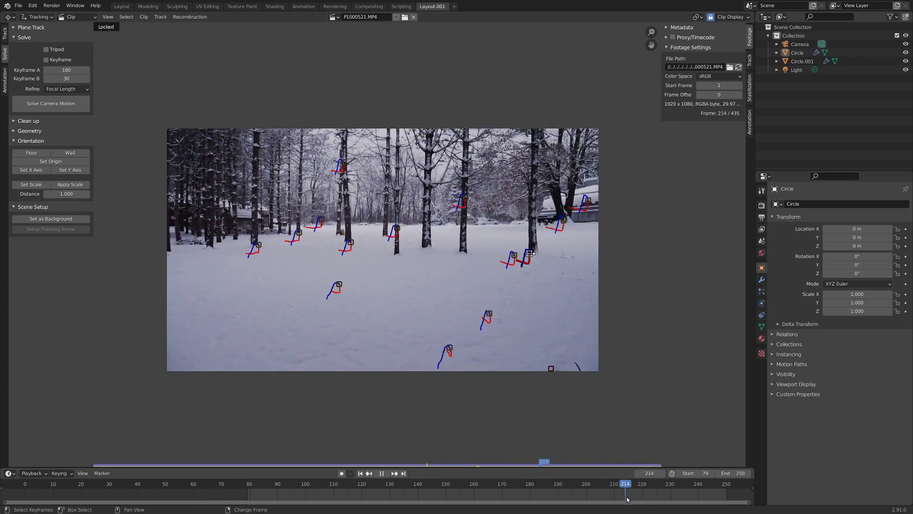
{"action": "right_click_drag", "start_coordinate": [627, 499], "coordinate": [638, 501], "text": "shift"}
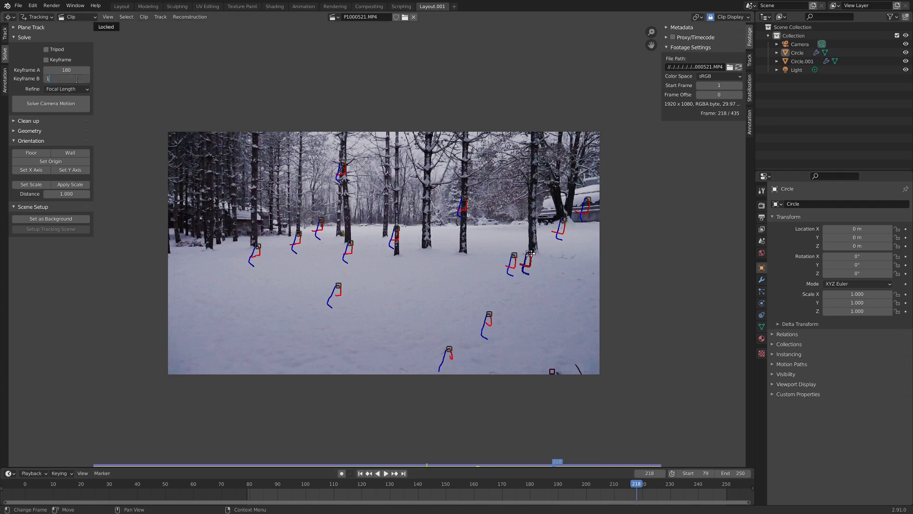
{"action": "key", "text": "Return"}
{"action": "left_click", "coordinate": [70, 108]}
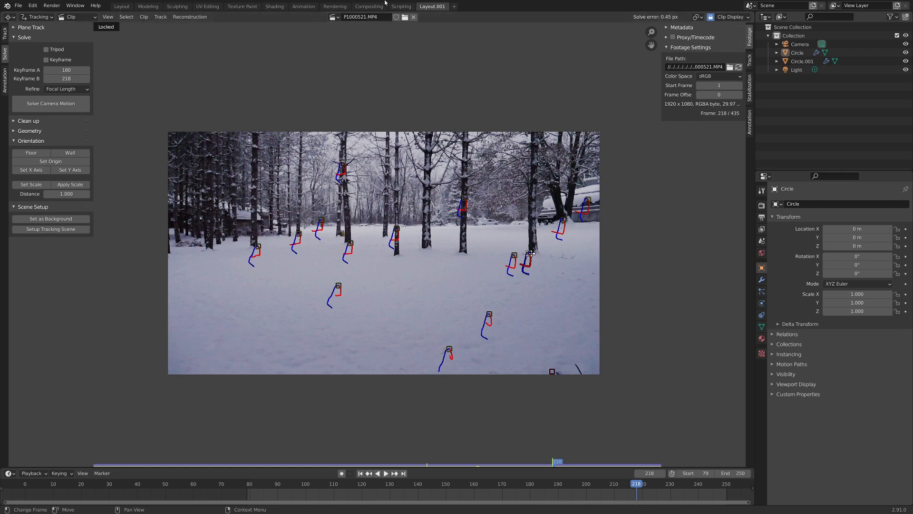
Step: In the Layout workspace, add a Camera Solver constraint to the camera
{"action": "left_click", "coordinate": [123, 7]}
{"action": "scroll", "coordinate": [412, 285], "scroll_direction": "down", "scroll_amount": 7}
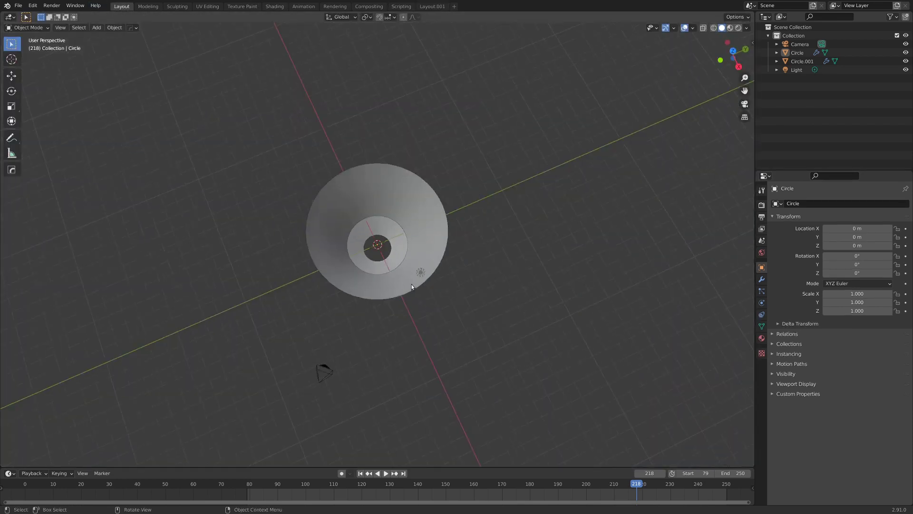
{"action": "middle_click_drag", "start_coordinate": [412, 284], "coordinate": [481, 195]}
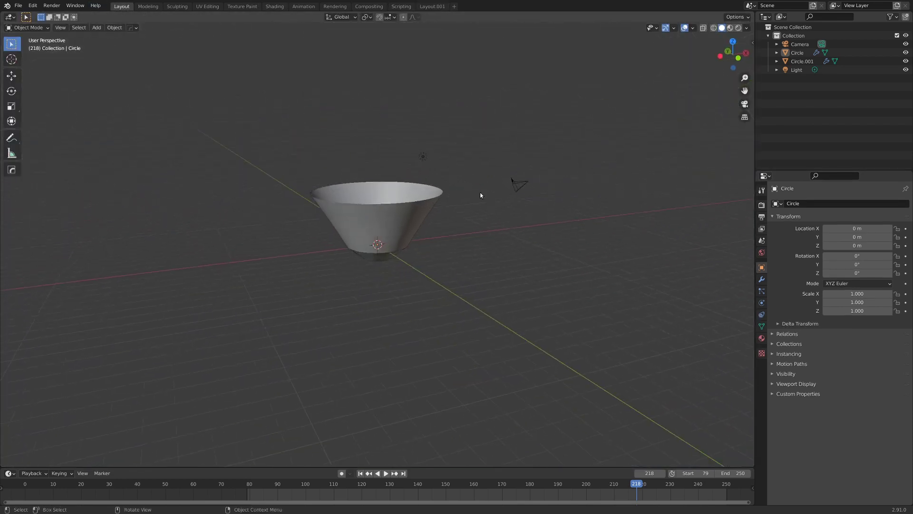
{"action": "left_click", "coordinate": [521, 186]}
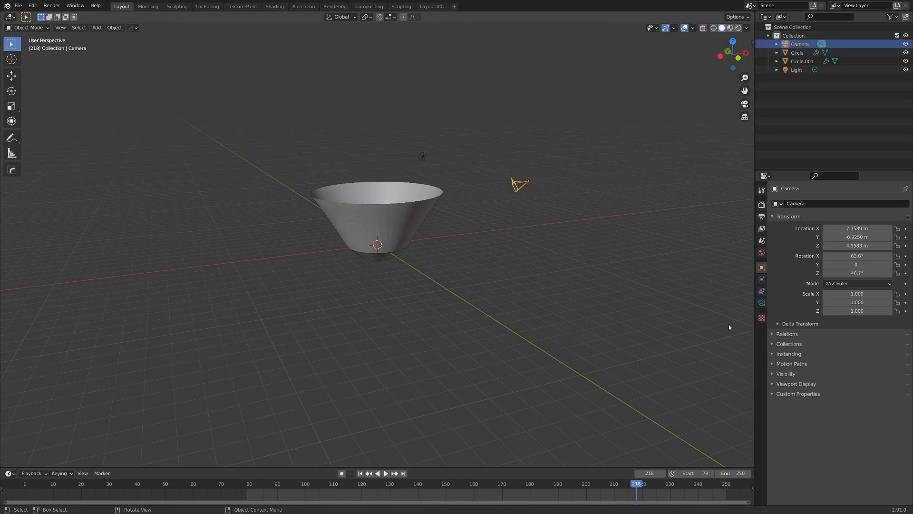
{"action": "left_click", "coordinate": [760, 281]}
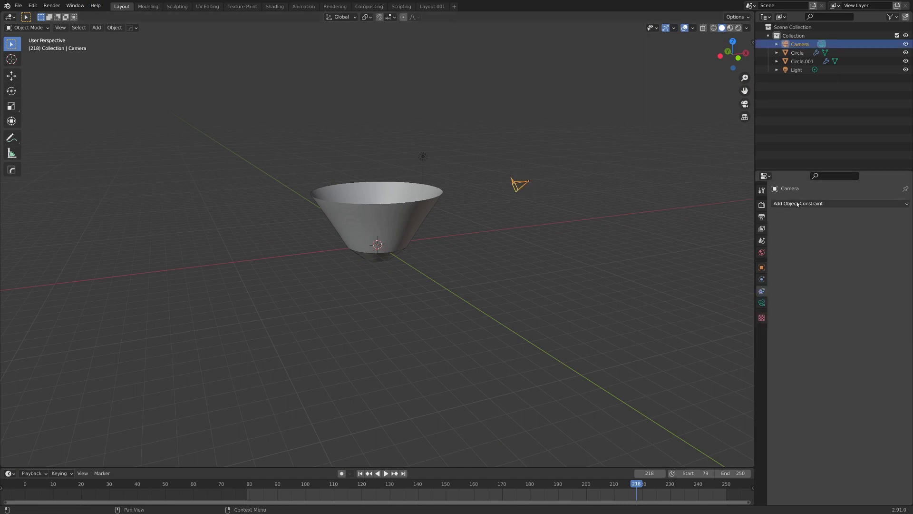
{"action": "left_click", "coordinate": [798, 203]}
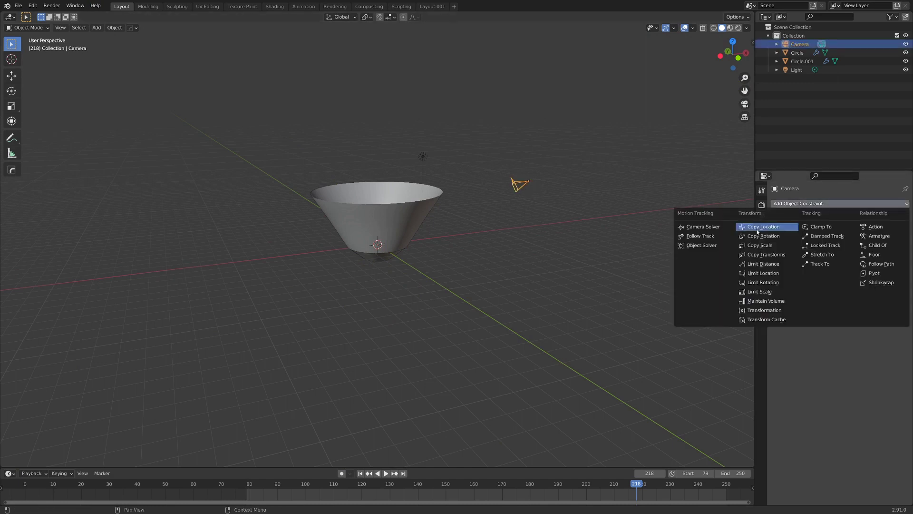
{"action": "left_click", "coordinate": [701, 227]}
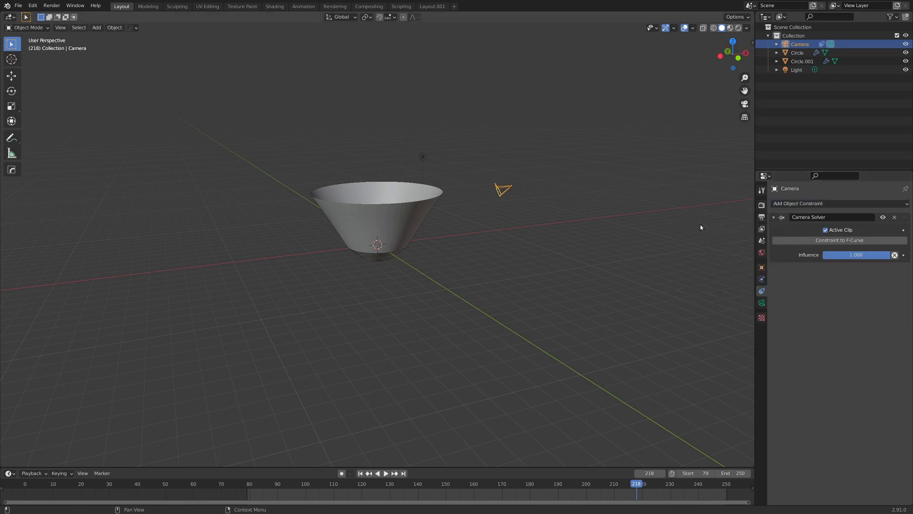
Step: Look through the camera and play the animation to check the solved camera movement against the circle meshes
{"action": "key", "text": "space"}
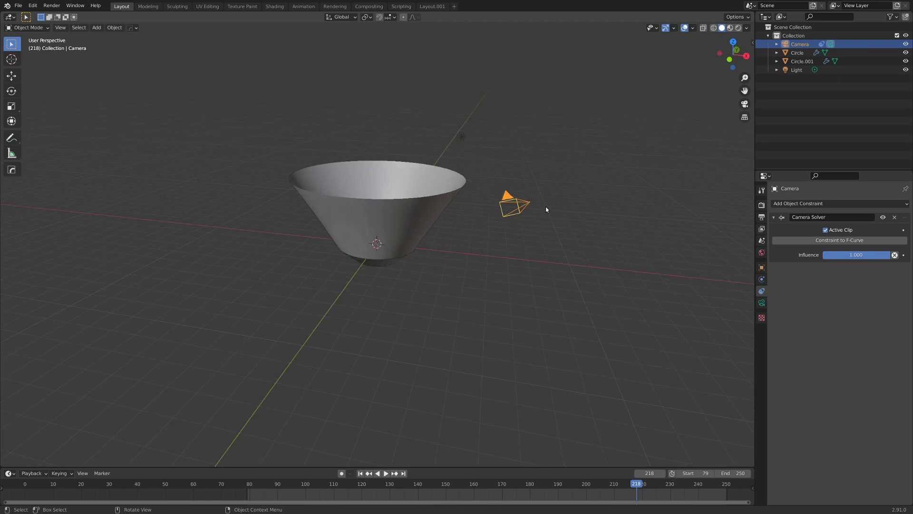
{"action": "key", "text": "KP_0"}
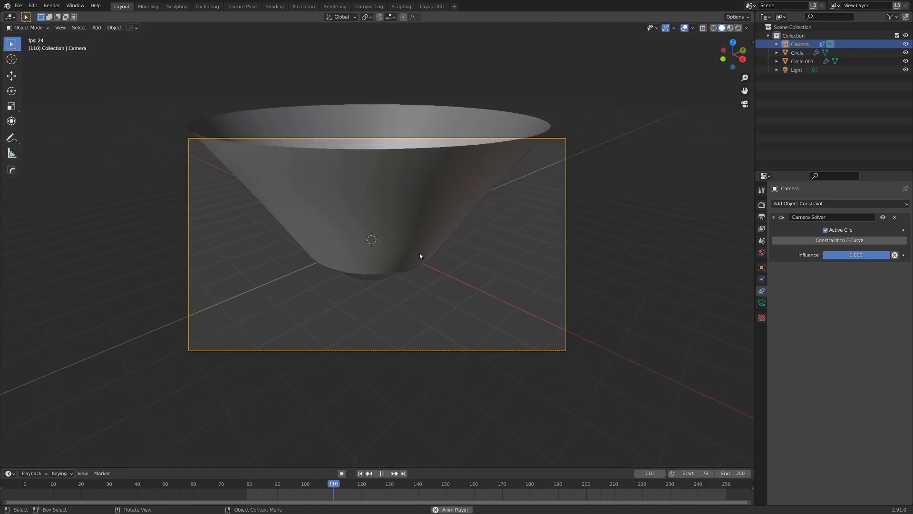
{"action": "key", "text": "space"}
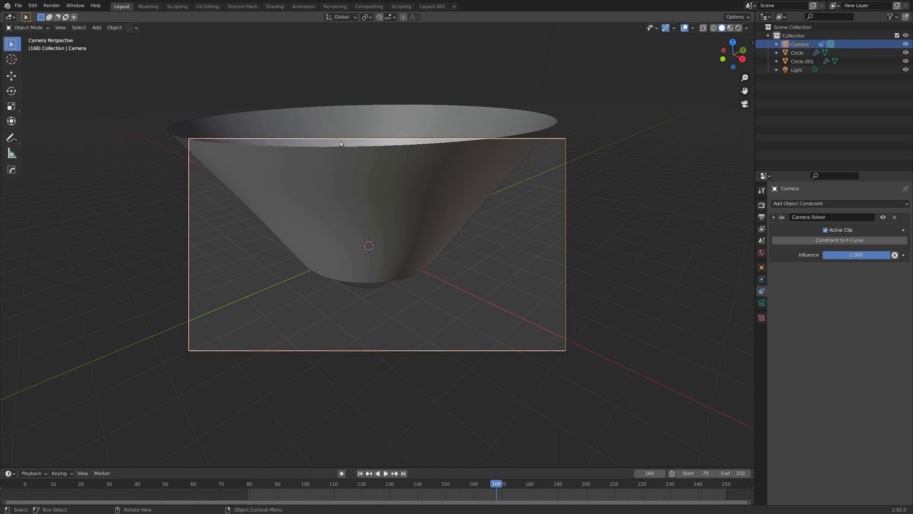
Step: In the tracking workspace, select the ground markers at the left tree's base, the right tree's base and the lower foreground snow, and set them as the floor
{"action": "left_click", "coordinate": [445, 7]}
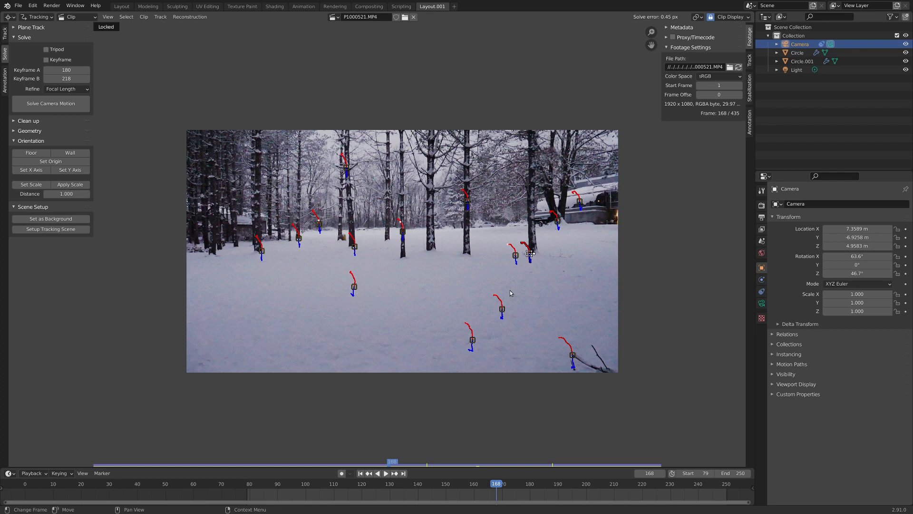
{"action": "left_click", "coordinate": [354, 286]}
{"action": "scroll", "coordinate": [443, 280], "scroll_direction": "up", "scroll_amount": 3}
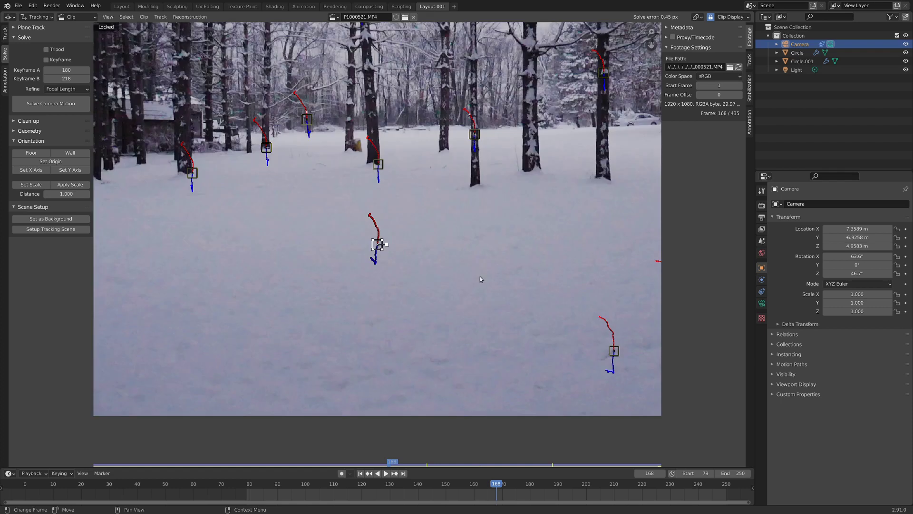
{"action": "scroll", "coordinate": [480, 281], "scroll_direction": "down", "scroll_amount": 3}
{"action": "left_click", "coordinate": [498, 293]}
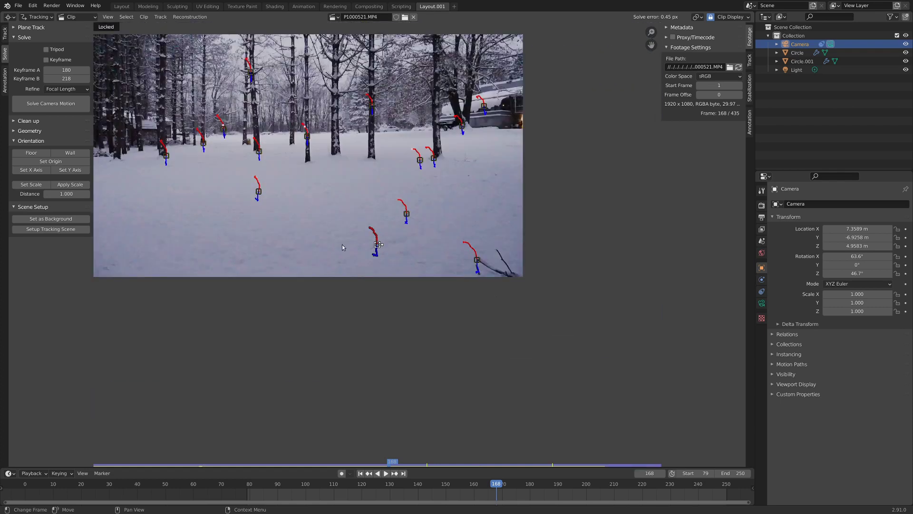
{"action": "scroll", "coordinate": [229, 230], "scroll_direction": "up", "scroll_amount": 4}
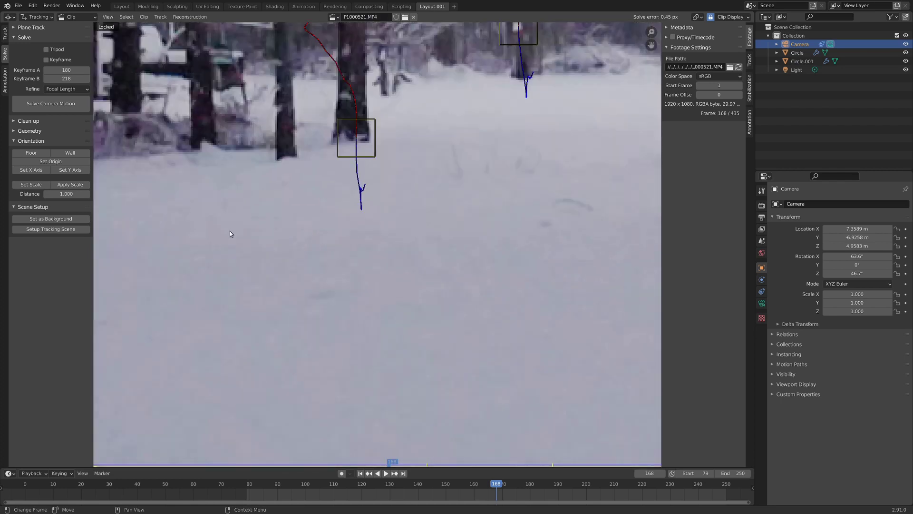
{"action": "scroll", "coordinate": [227, 246], "scroll_direction": "down", "scroll_amount": 2}
{"action": "scroll", "coordinate": [226, 245], "scroll_direction": "down", "scroll_amount": 1}
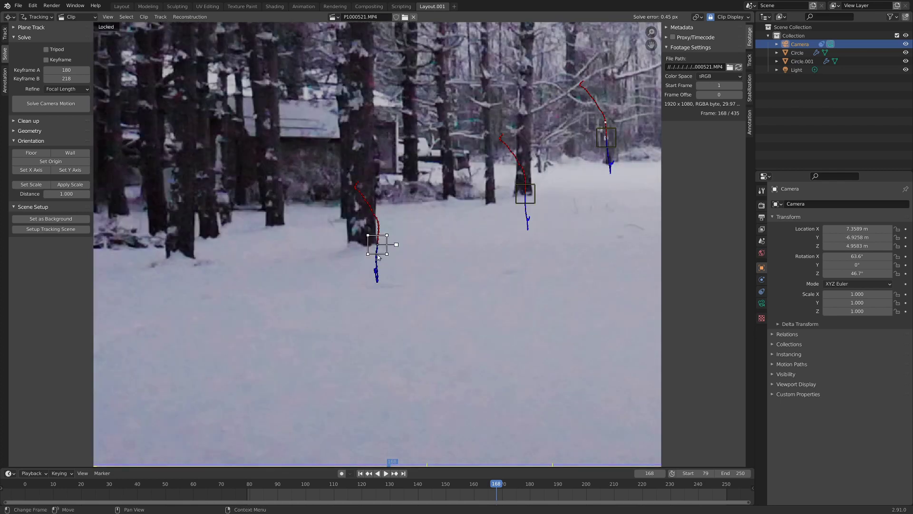
{"action": "scroll", "coordinate": [309, 219], "scroll_direction": "down", "scroll_amount": 3}
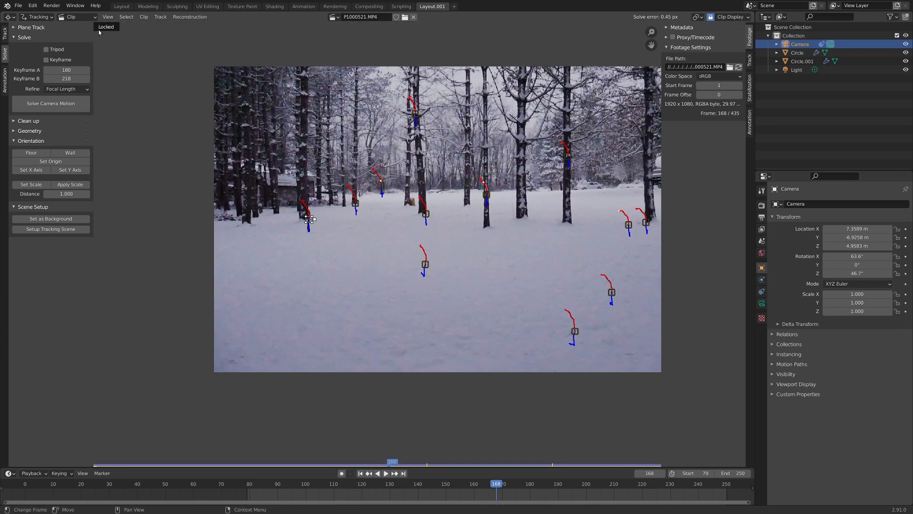
{"action": "key", "text": "l"}
{"action": "middle_click_drag", "start_coordinate": [519, 288], "coordinate": [403, 288]}
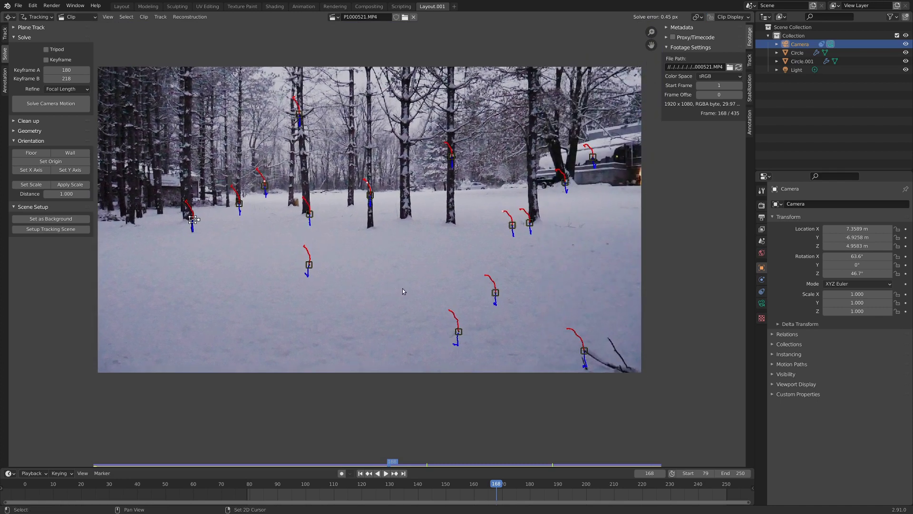
{"action": "scroll", "coordinate": [533, 224], "scroll_direction": "up", "scroll_amount": 7}
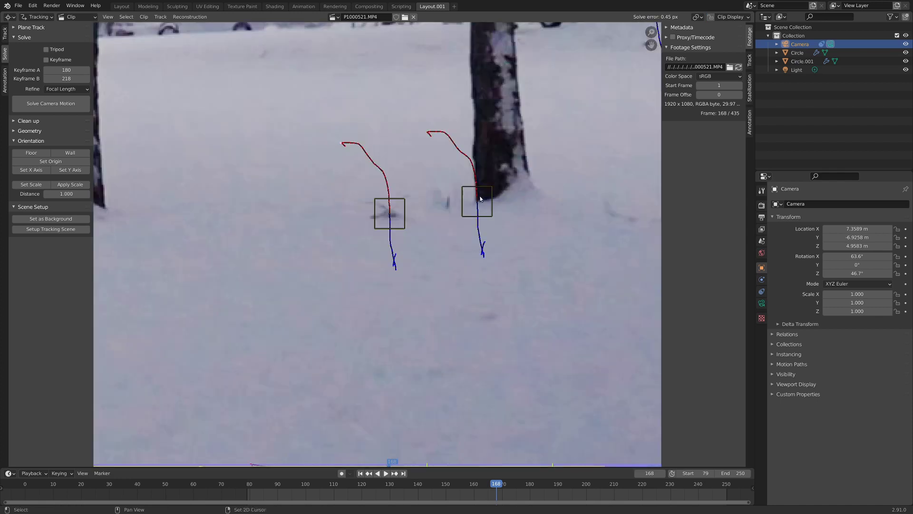
{"action": "left_click", "coordinate": [520, 197]}
{"action": "scroll", "coordinate": [521, 197], "scroll_direction": "down", "scroll_amount": 7}
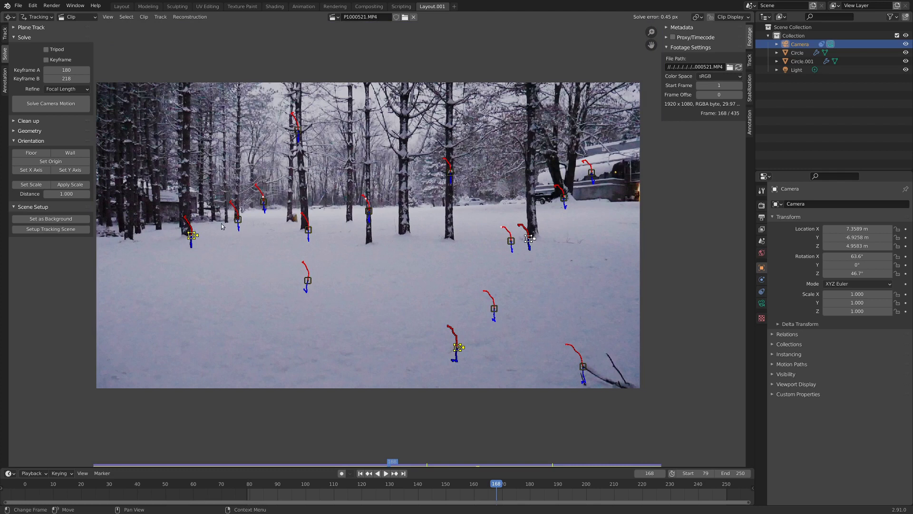
{"action": "left_click", "coordinate": [35, 155]}
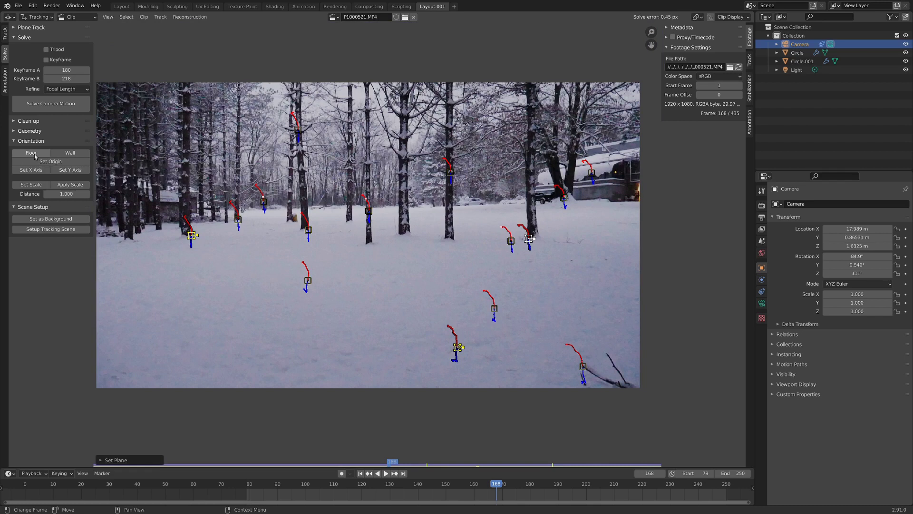
Step: Back in the Layout workspace, inspect the reoriented camera from outside and play the animation through its view
{"action": "left_click", "coordinate": [121, 6]}
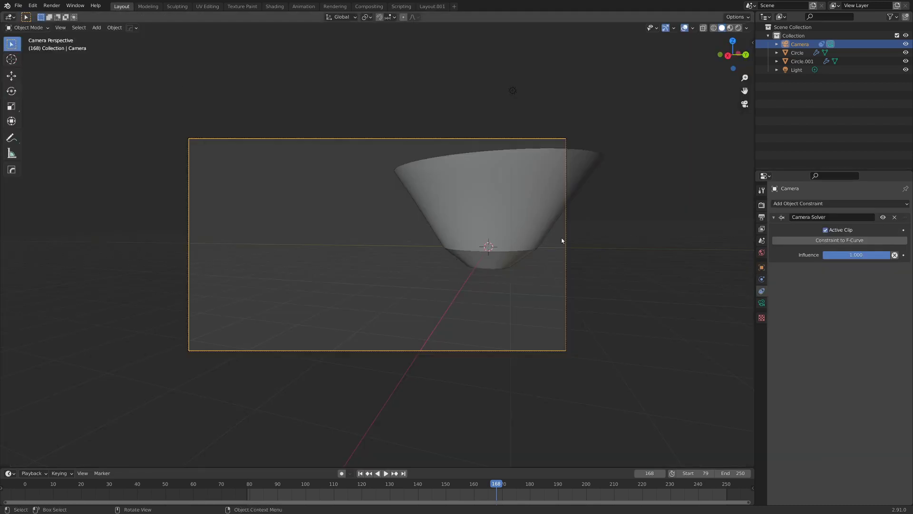
{"action": "key", "text": "KP_0"}
{"action": "middle_click_drag", "start_coordinate": [560, 239], "coordinate": [487, 264]}
{"action": "key", "text": "KP_0"}
{"action": "key", "text": "space"}
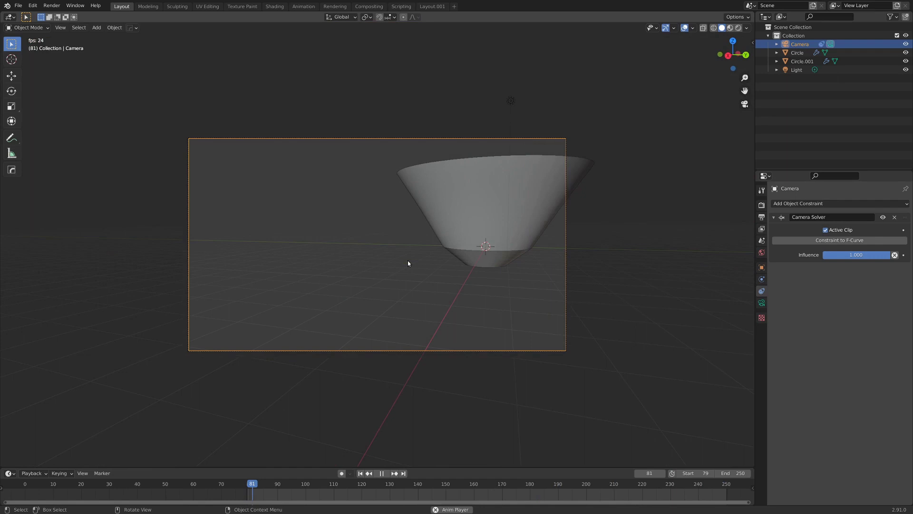
{"action": "key", "text": "space"}
Step: Enable background images for the camera and add the movie clip P1000521.MP4 as its background
{"action": "left_click", "coordinate": [762, 303]}
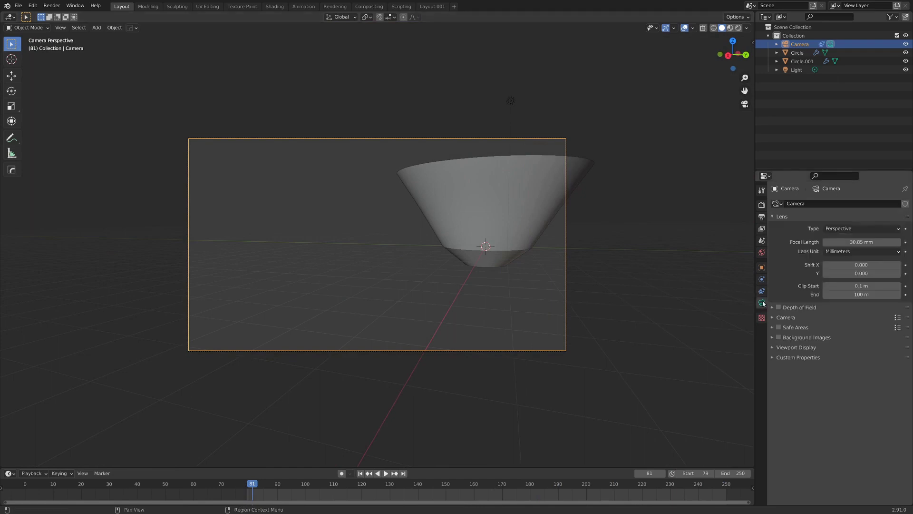
{"action": "left_click", "coordinate": [774, 337]}
{"action": "left_click", "coordinate": [780, 337]}
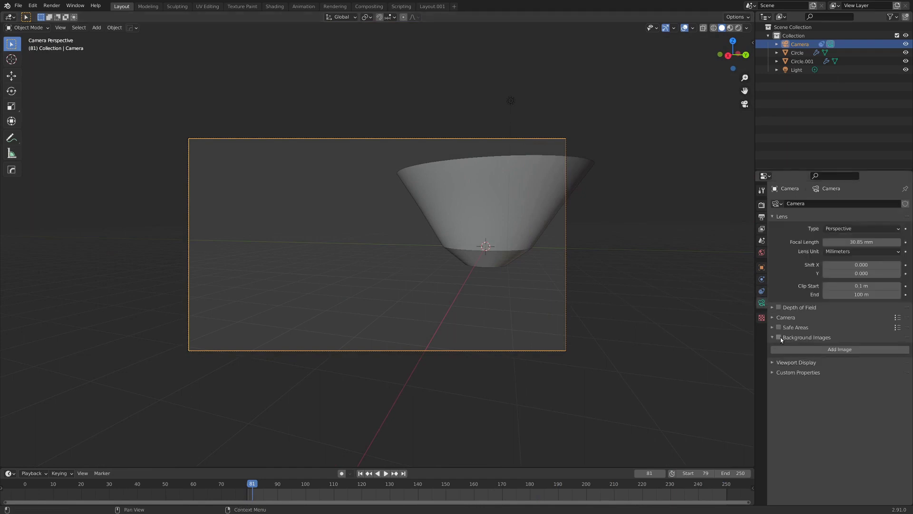
{"action": "left_click", "coordinate": [795, 348]}
{"action": "left_click", "coordinate": [888, 373]}
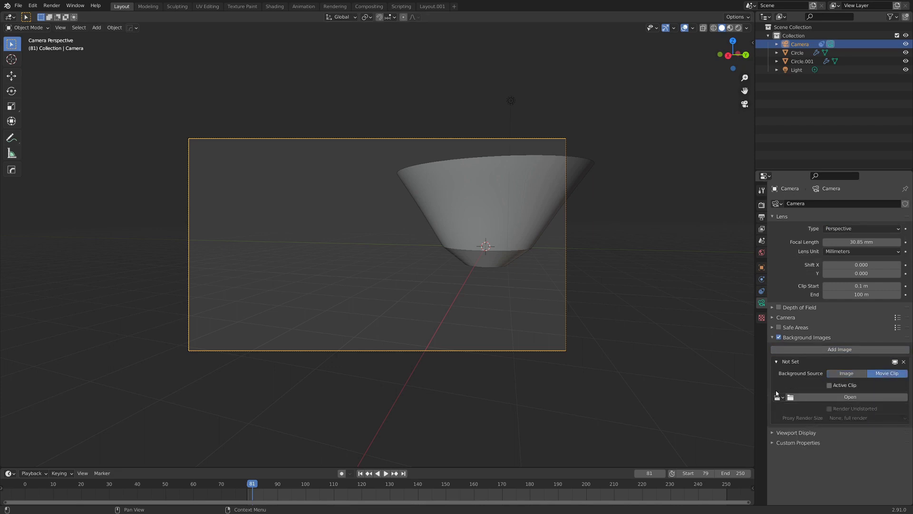
{"action": "left_click", "coordinate": [779, 396]}
{"action": "left_click", "coordinate": [795, 410]}
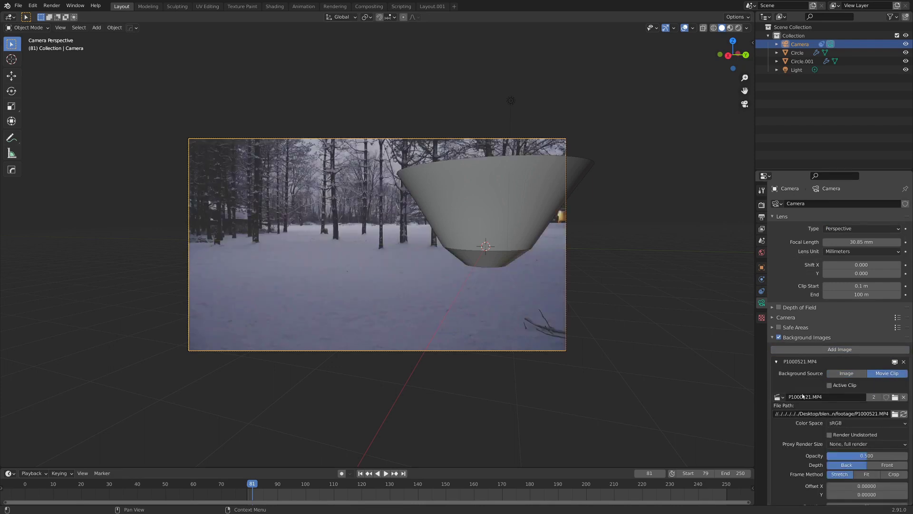
Step: Move the camera horizontally with global Z locked, about -4.33 m in X and 3.35 m in Y, to centre the circle meshes
{"action": "scroll", "coordinate": [435, 202], "scroll_direction": "up", "scroll_amount": 2}
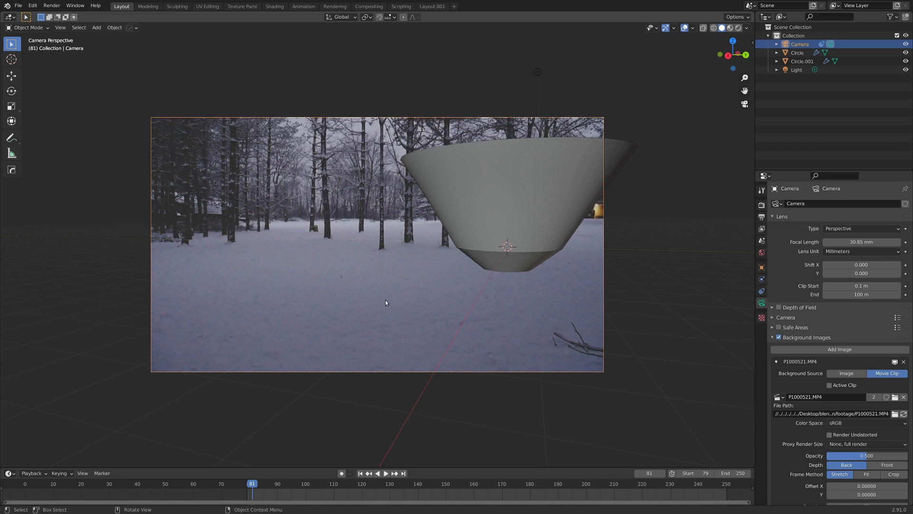
{"action": "key", "text": "g"}
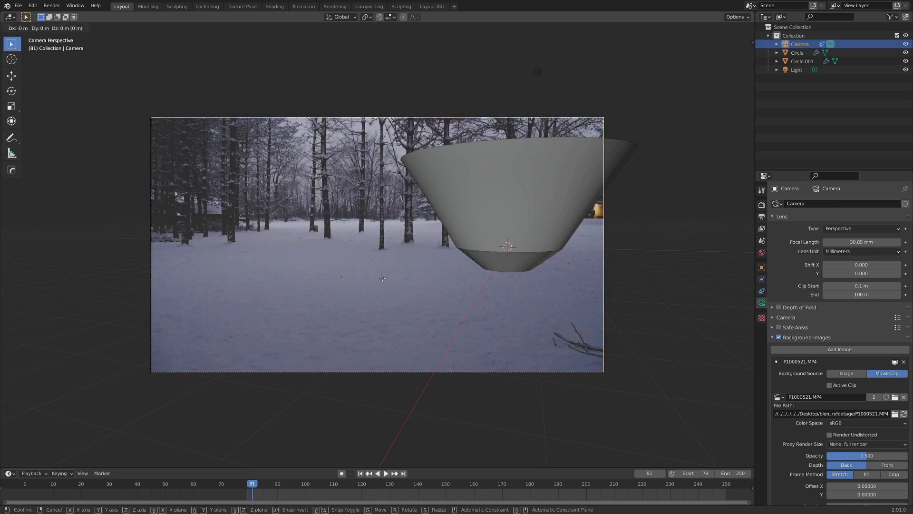
{"action": "key", "text": "shift+z"}
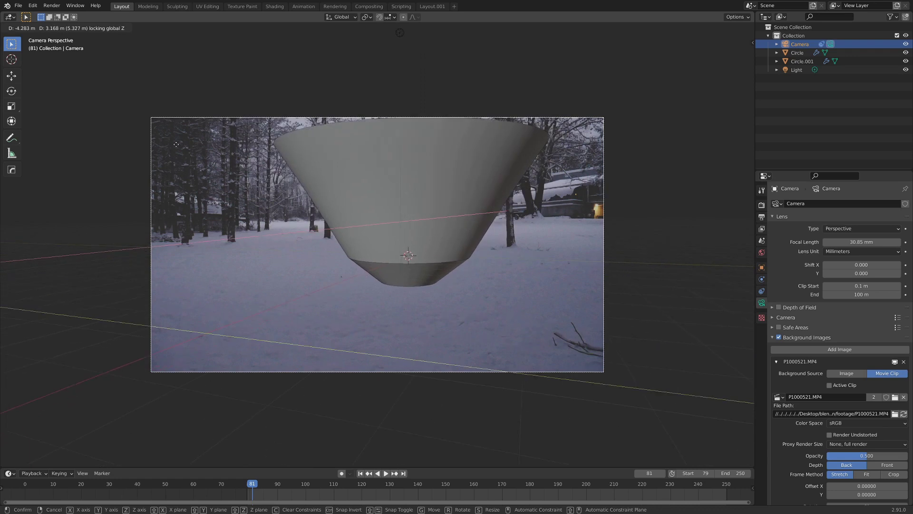
{"action": "left_click", "coordinate": [243, 147]}
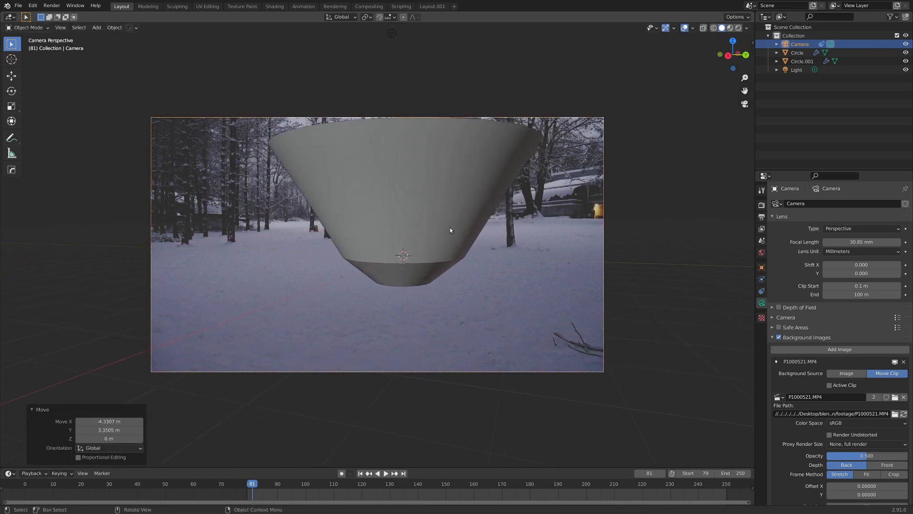
Step: Clear the mesh selection and switch the viewport to rendered shading to show the smoke effect through the camera
{"action": "left_click", "coordinate": [422, 261]}
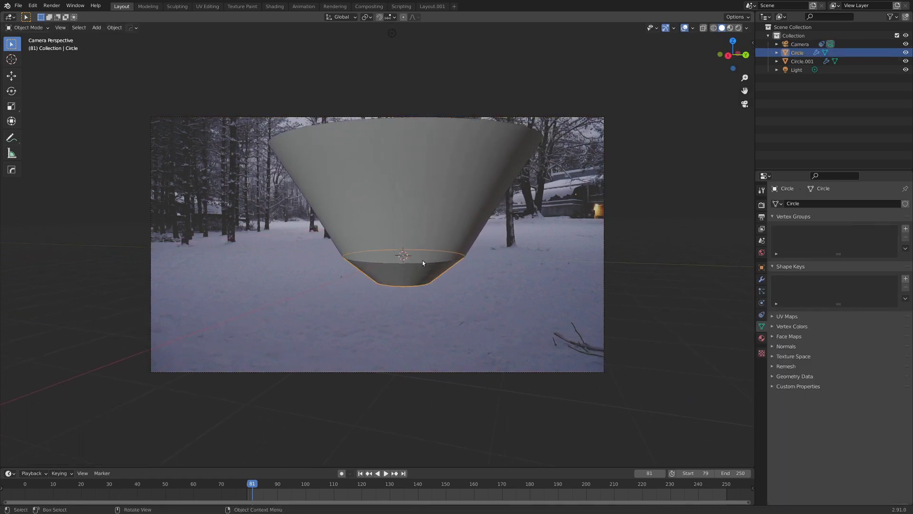
{"action": "left_click", "coordinate": [446, 225], "text": "shift"}
{"action": "scroll", "coordinate": [419, 243], "scroll_direction": "up", "scroll_amount": 2}
{"action": "left_click", "coordinate": [377, 315]}
{"action": "key", "text": "z"}
{"action": "left_click", "coordinate": [418, 292]}
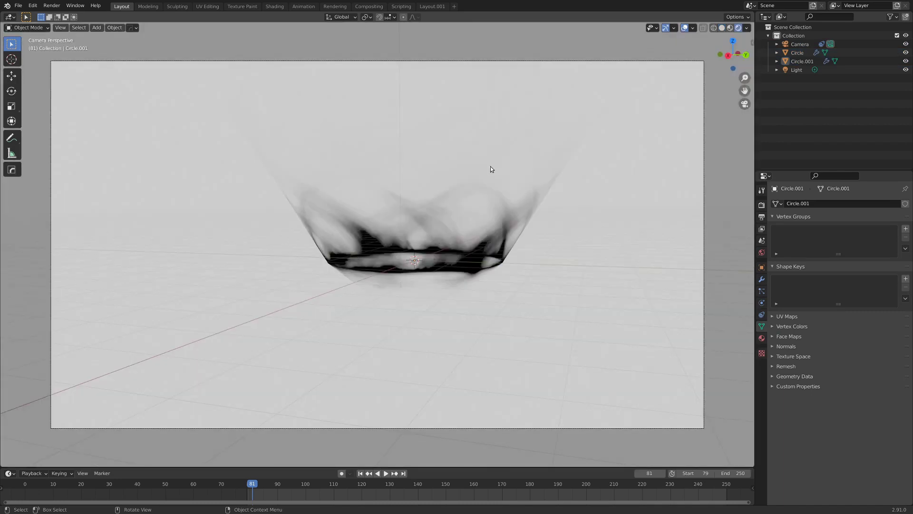
{"action": "key", "text": "z"}
{"action": "key", "text": "z"}
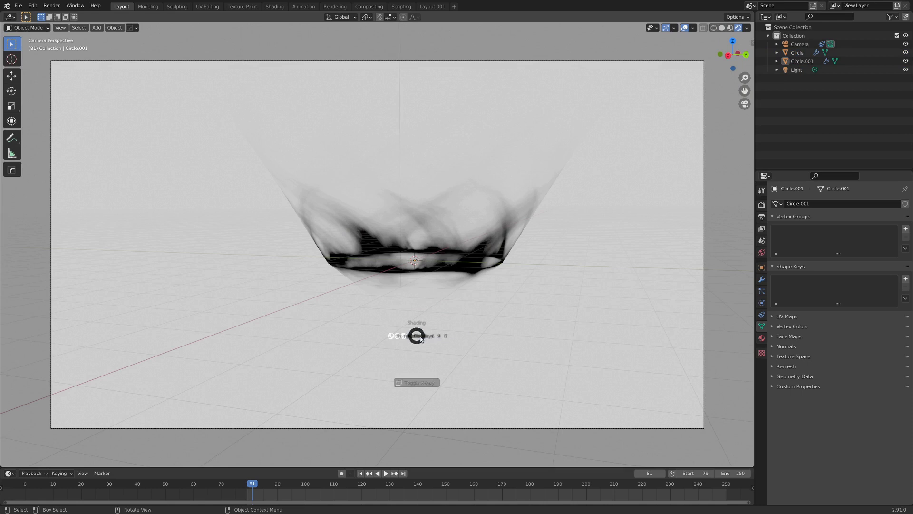
{"action": "key", "text": "z"}
Step: Select both circle meshes and rotate them 90° around the global Y axis
{"action": "left_click", "coordinate": [434, 269]}
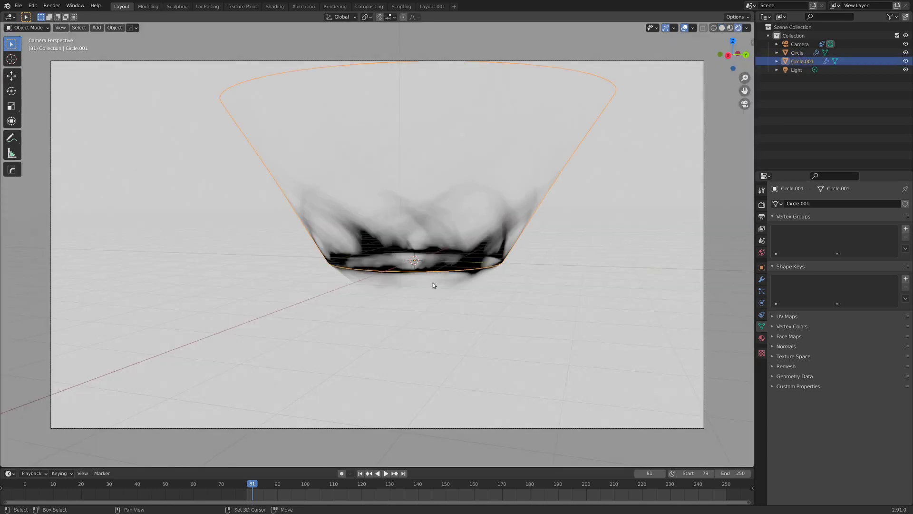
{"action": "left_click", "coordinate": [469, 273], "text": "shift"}
{"action": "key", "text": "r"}
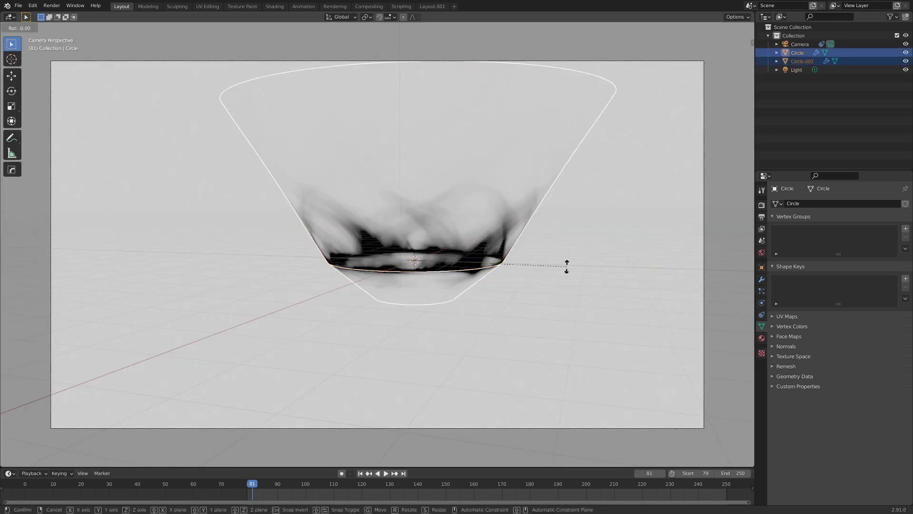
{"action": "key", "text": "x"}
{"action": "type", "text": "y"}
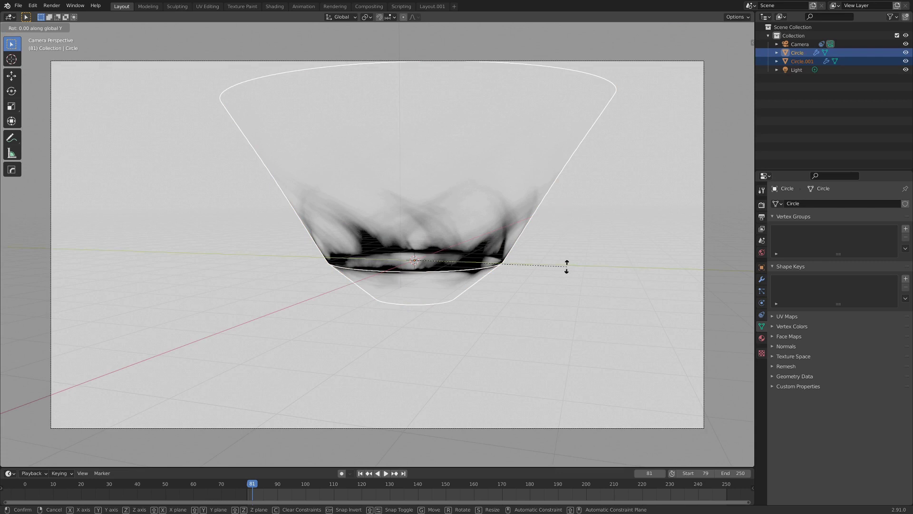
{"action": "type", "text": "90"}
{"action": "key", "text": "Return"}
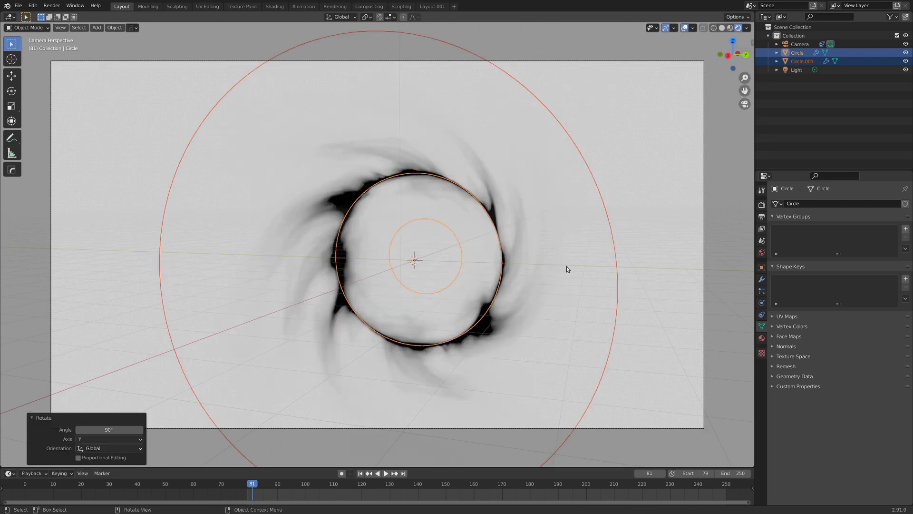
Step: Raise both circle meshes along Z by about 2.31 m and a further 0.37 m so the ring clears the ground
{"action": "key", "text": "g"}
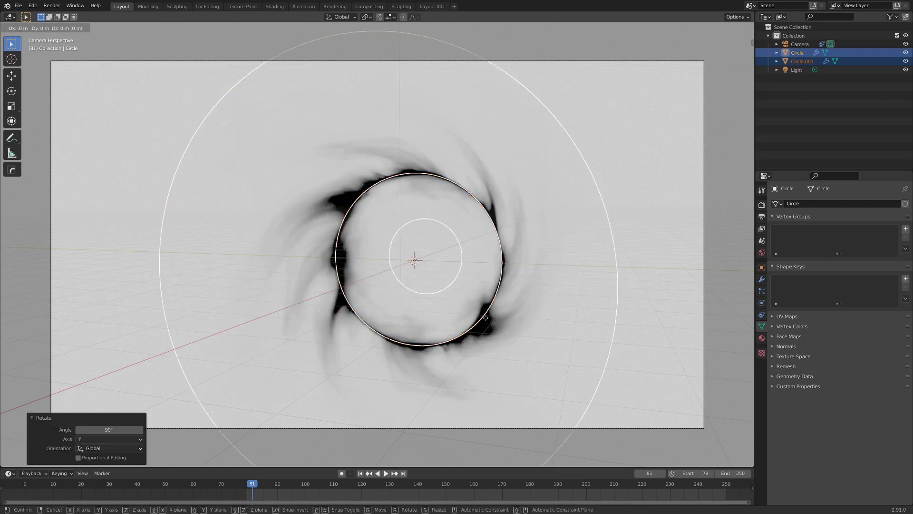
{"action": "key", "text": "z"}
{"action": "left_click", "coordinate": [485, 233]}
{"action": "middle_click_drag", "start_coordinate": [485, 233], "coordinate": [415, 269]}
{"action": "key", "text": "g"}
{"action": "key", "text": "z"}
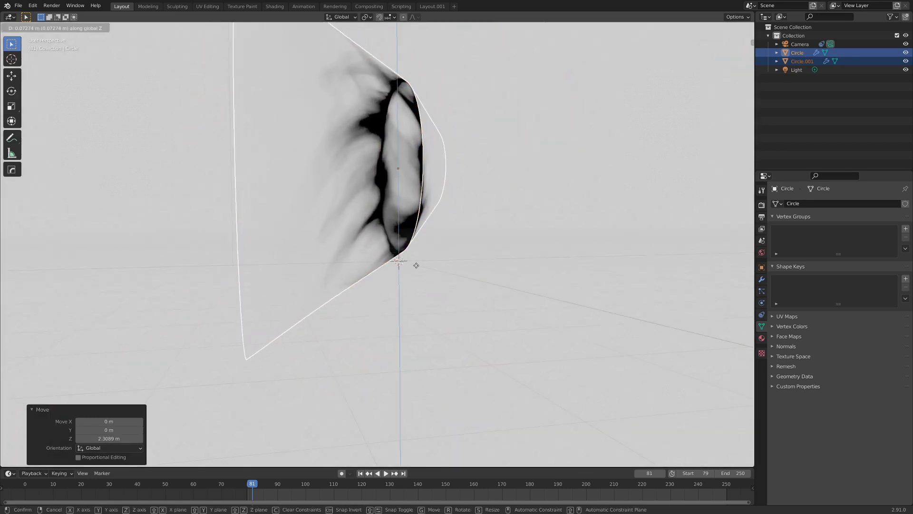
{"action": "left_click", "coordinate": [417, 257]}
{"action": "key", "text": "KP_0"}
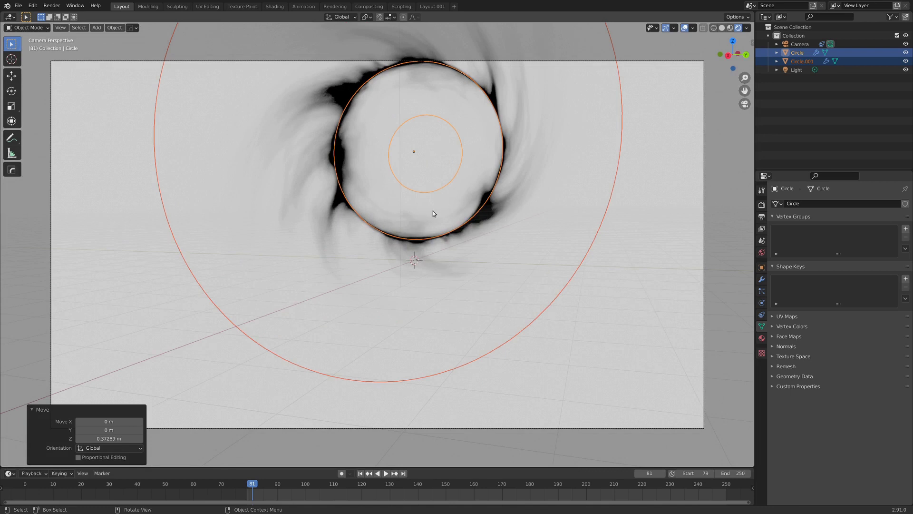
Step: Move the camera horizontally closer to the smoke ring, keeping its height locked on global Z
{"action": "left_click", "coordinate": [504, 430]}
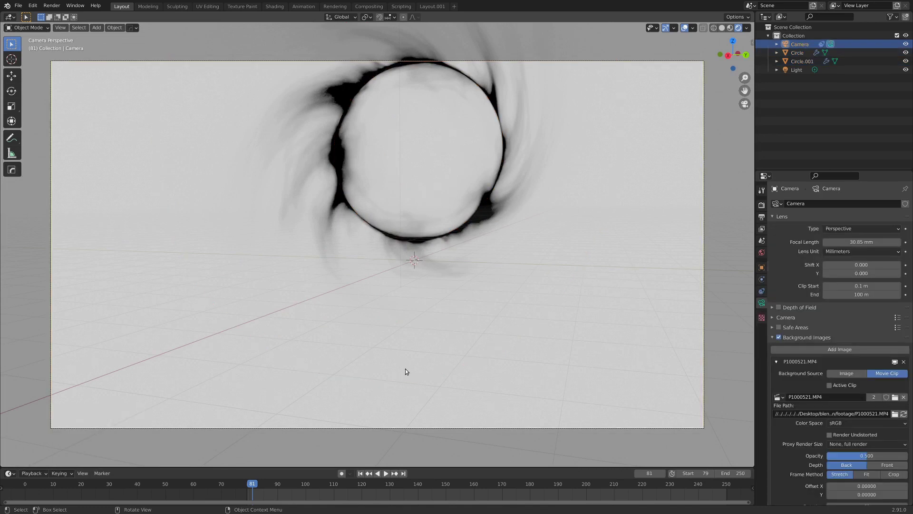
{"action": "key", "text": "g"}
{"action": "key", "text": "shift+z"}
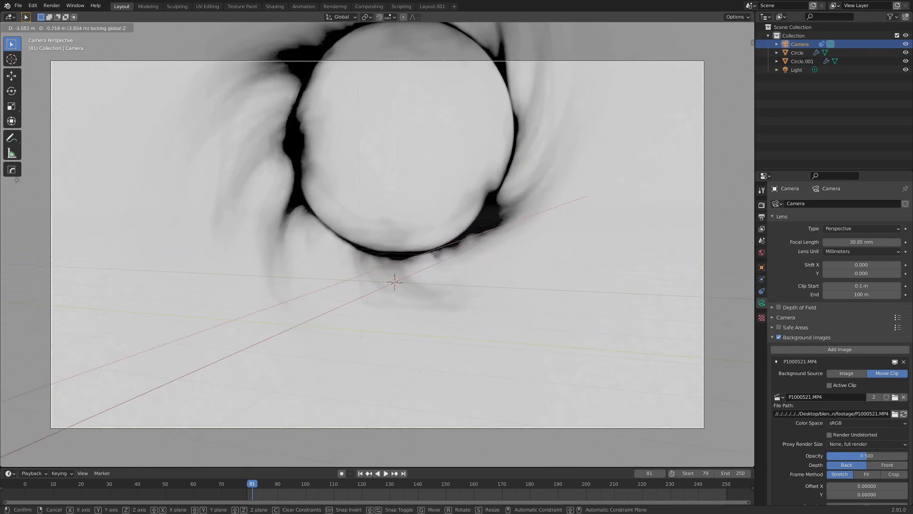
{"action": "left_click", "coordinate": [30, 190]}
Step: Select both circle meshes, show them in solid shading and scale them down to about 0.459
{"action": "left_click", "coordinate": [527, 210]}
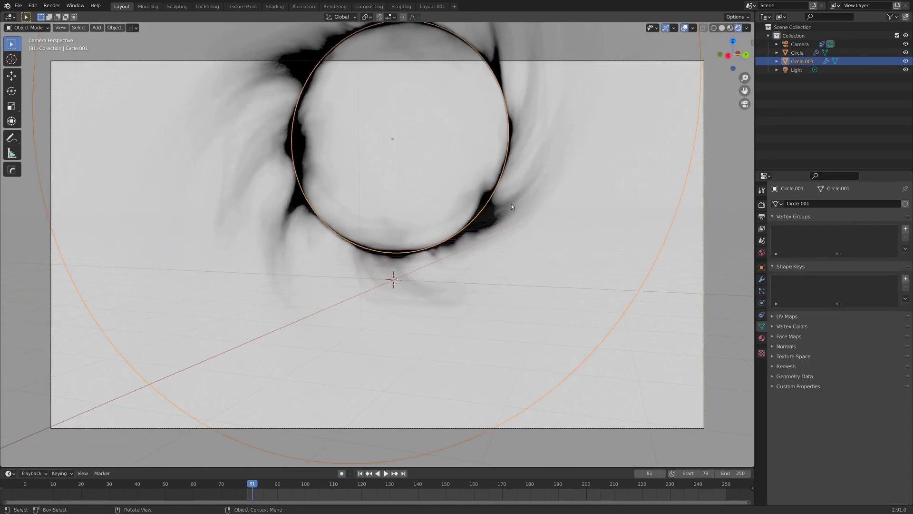
{"action": "left_click", "coordinate": [481, 201], "text": "shift"}
{"action": "key", "text": "z"}
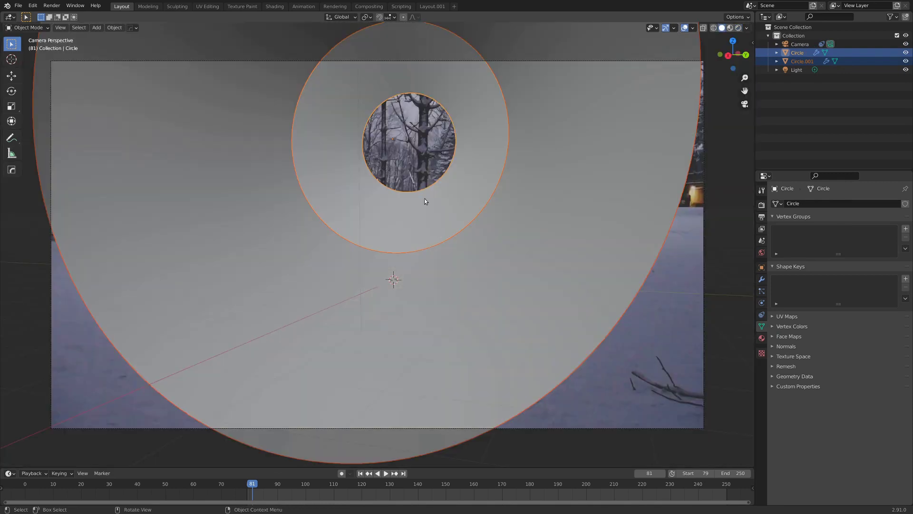
{"action": "key", "text": "s"}
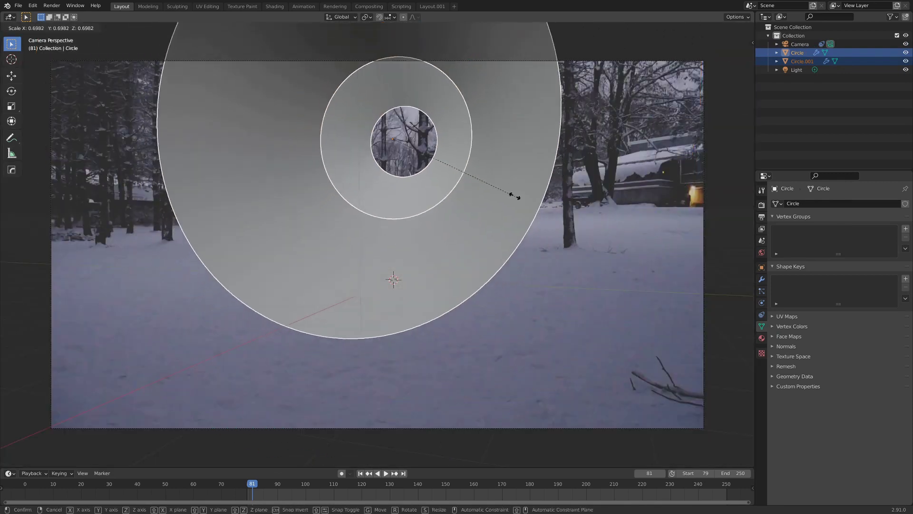
{"action": "left_click", "coordinate": [477, 174]}
Step: Lower both circle meshes about 0.83 m along Z towards the ground and view them from the side
{"action": "key", "text": "g"}
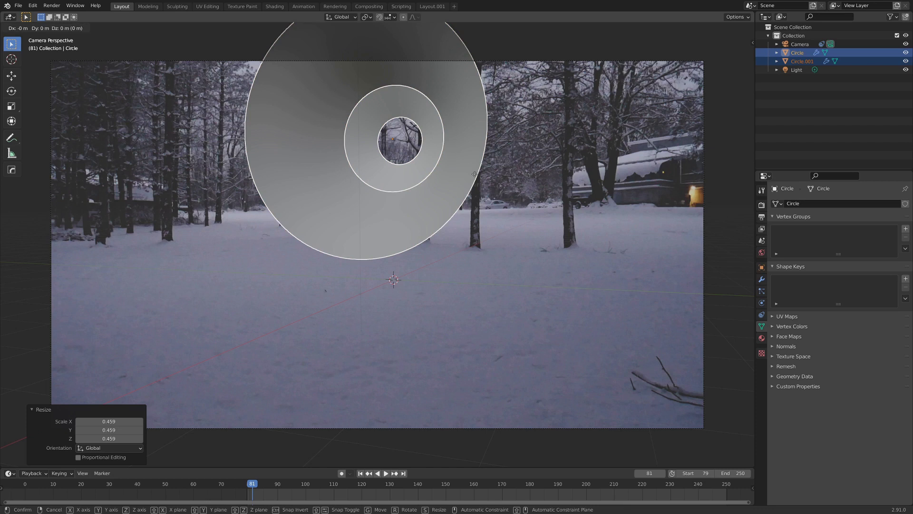
{"action": "key", "text": "z"}
{"action": "left_click", "coordinate": [476, 218]}
{"action": "middle_click_drag", "start_coordinate": [475, 219], "coordinate": [453, 241]}
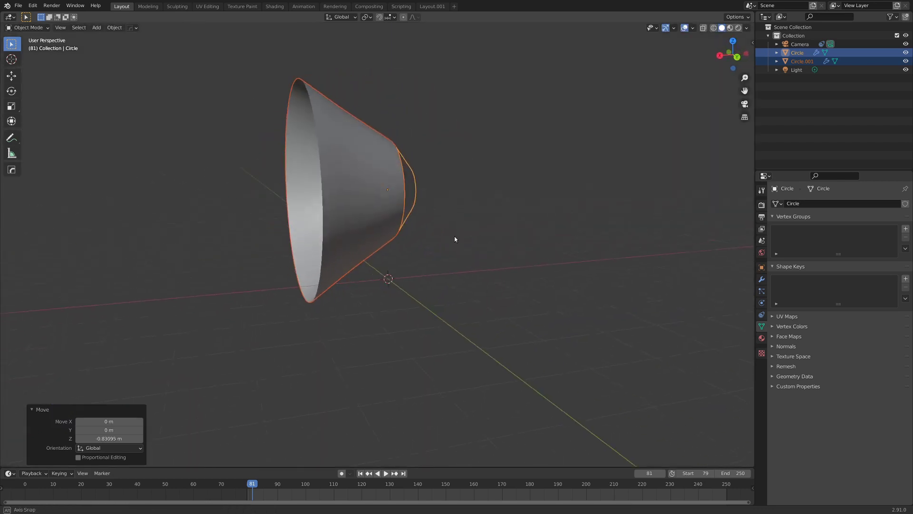
Step: Switch back to rendered shading, return to the camera view and reselect both circle meshes
{"action": "key", "text": "z"}
{"action": "key", "text": "alt+a"}
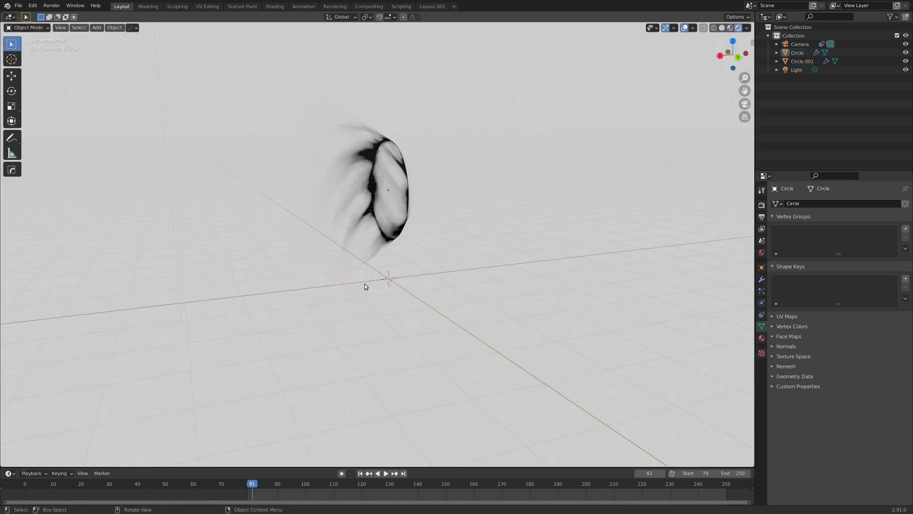
{"action": "key", "text": "KP_0"}
{"action": "scroll", "coordinate": [365, 283], "scroll_direction": "up", "scroll_amount": 3}
{"action": "key", "text": "a"}
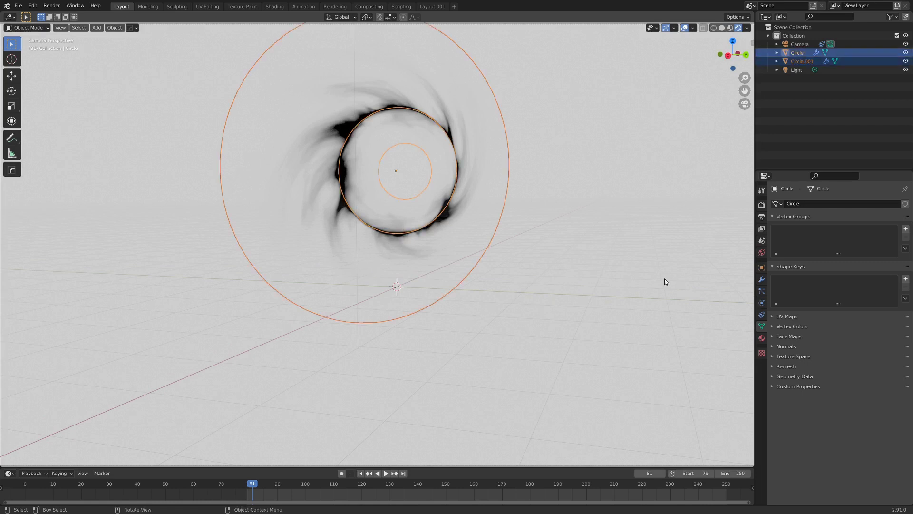
{"action": "scroll", "coordinate": [361, 292], "scroll_direction": "down", "scroll_amount": 4}
{"action": "scroll", "coordinate": [440, 292], "scroll_direction": "up", "scroll_amount": 3}
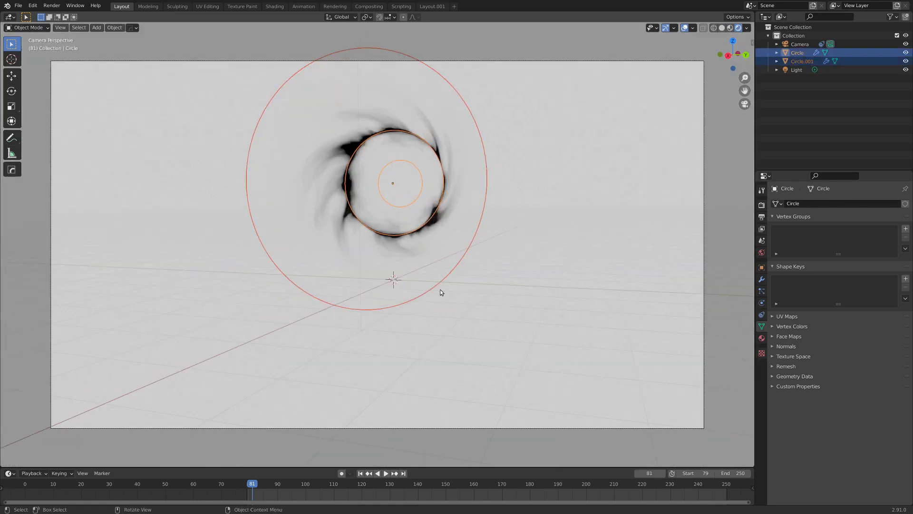
Step: Make the render film transparent so the footage shows behind the smoke ring
{"action": "left_click", "coordinate": [762, 217]}
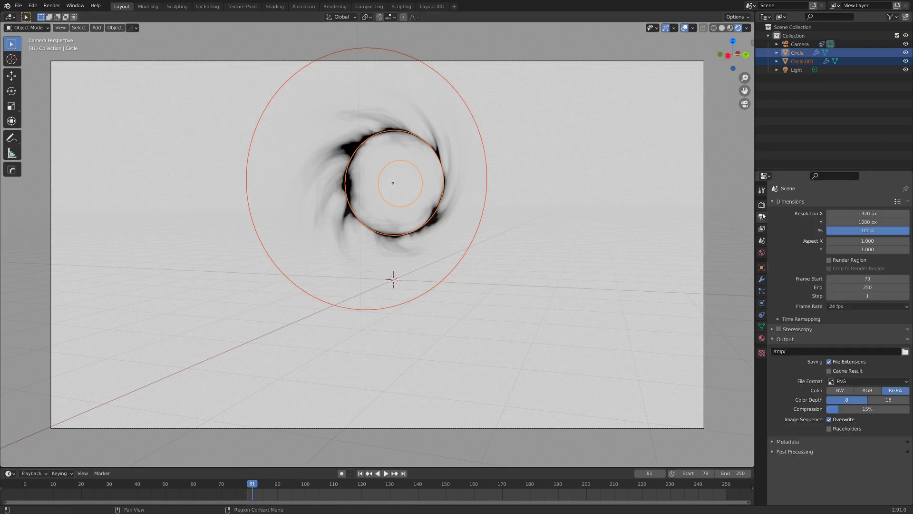
{"action": "left_click", "coordinate": [762, 205]}
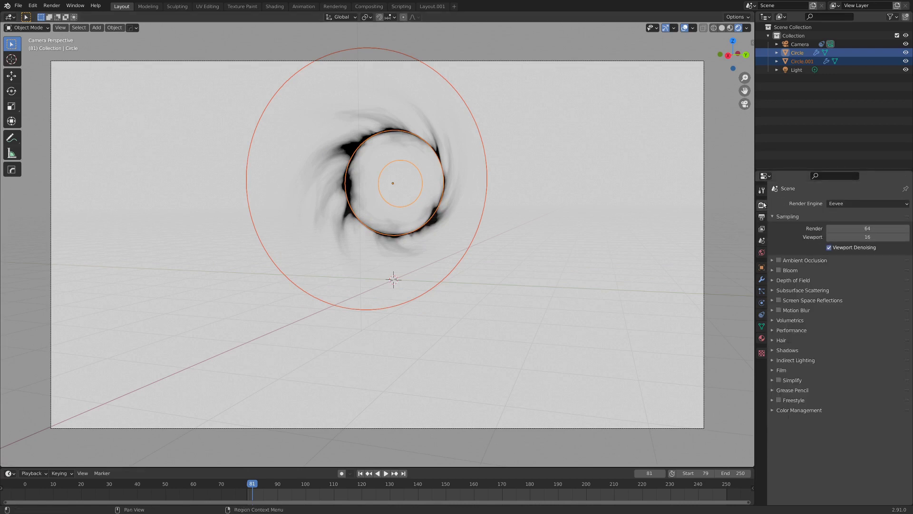
{"action": "left_click", "coordinate": [776, 370]}
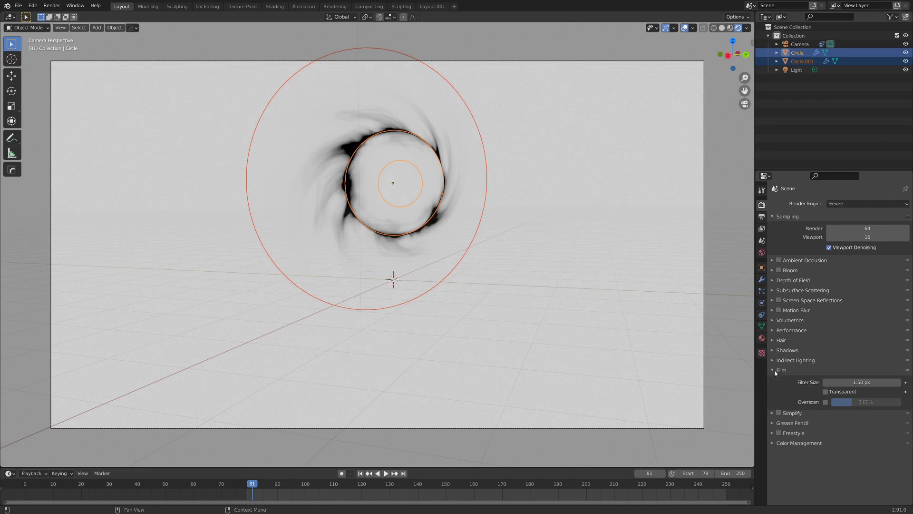
{"action": "left_click", "coordinate": [826, 391]}
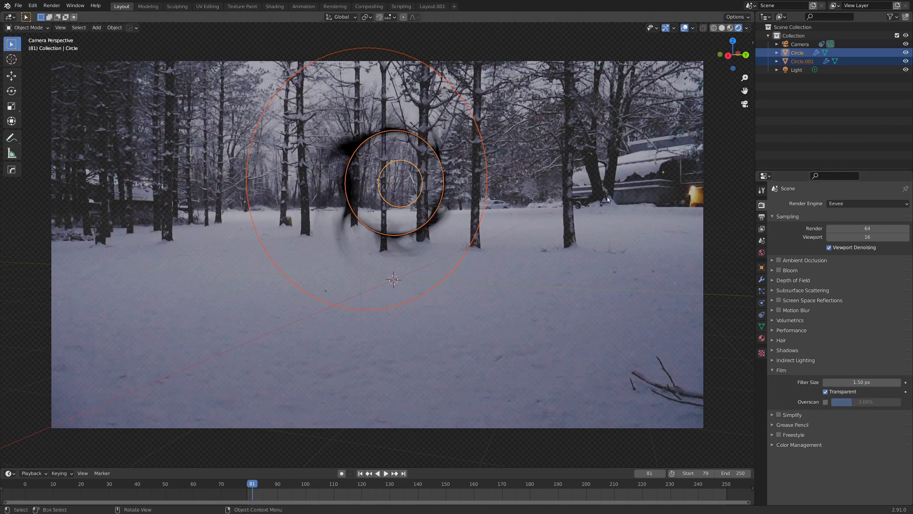
Step: Select the camera and set its background clip's opacity to 1.000
{"action": "left_click", "coordinate": [702, 258]}
{"action": "left_click", "coordinate": [762, 303]}
{"action": "scroll", "coordinate": [773, 306], "scroll_direction": "down", "scroll_amount": 3}
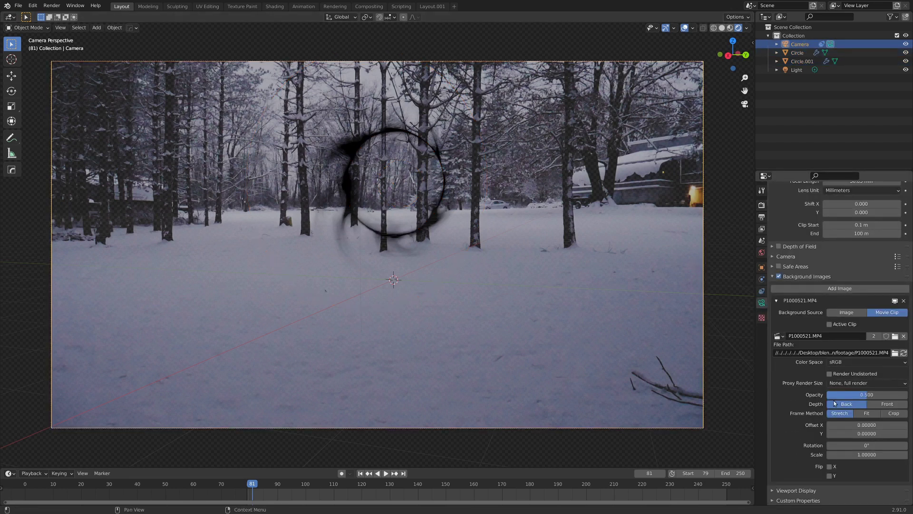
{"action": "left_click_drag", "start_coordinate": [837, 396], "coordinate": [906, 396]}
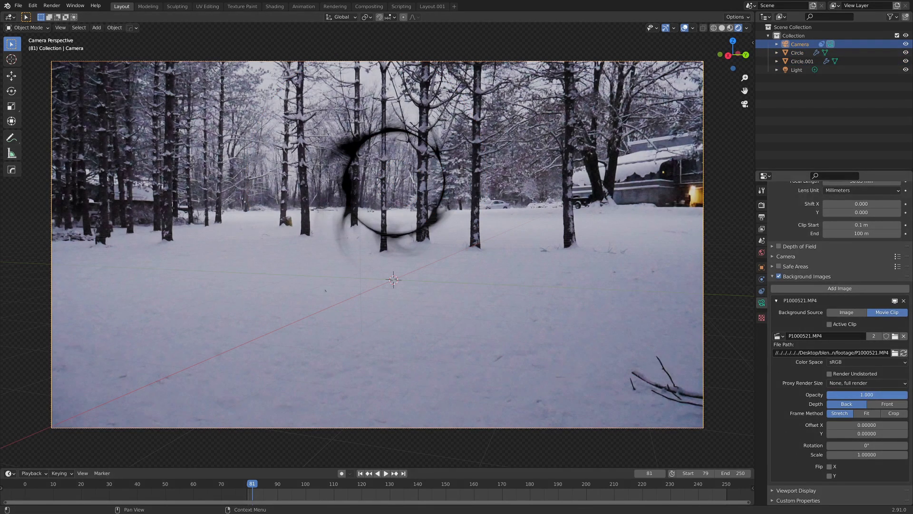
Step: Select both circle meshes and move them horizontally about 2.08 m along X and 0.65 m along Y
{"action": "left_click", "coordinate": [437, 221]}
{"action": "left_click", "coordinate": [404, 223], "text": "shift"}
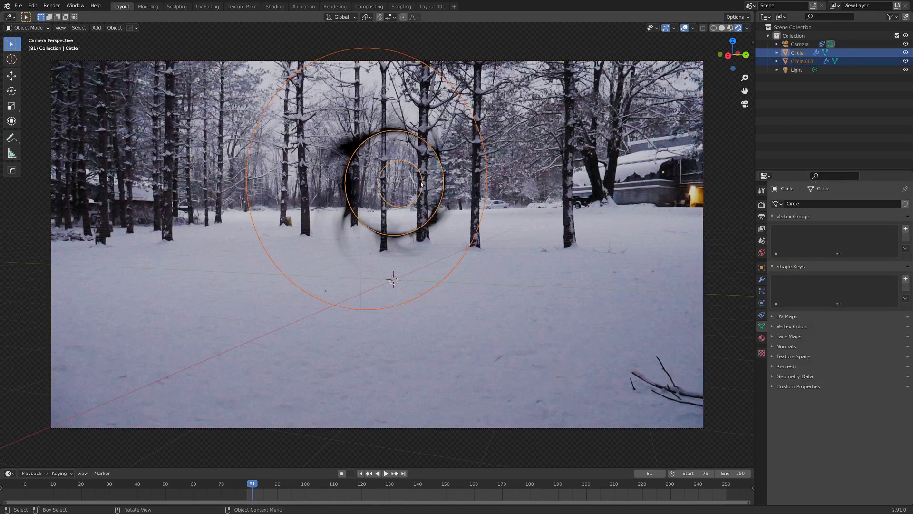
{"action": "key", "text": "g"}
{"action": "key", "text": "shift+z"}
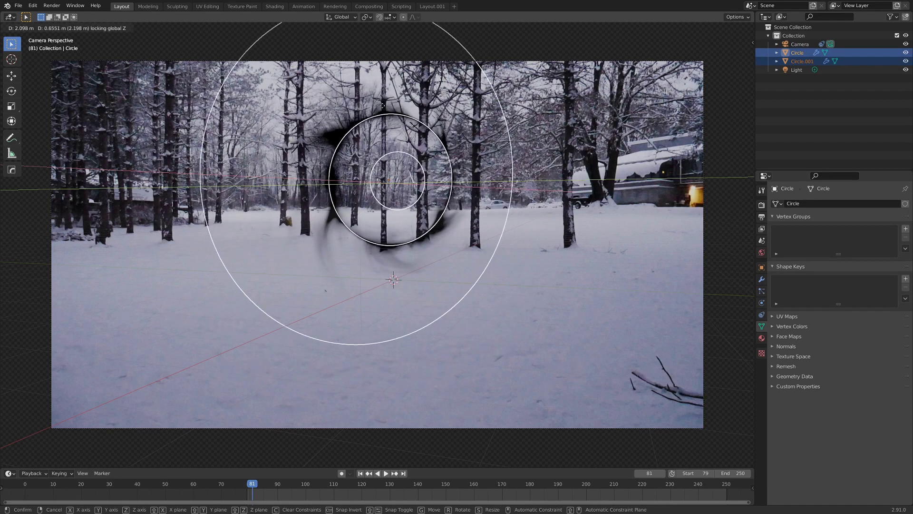
{"action": "left_click", "coordinate": [385, 88]}
Step: Rotate both circle meshes about -8° around the global Z axis and clear the selection
{"action": "key", "text": "r"}
{"action": "key", "text": "z"}
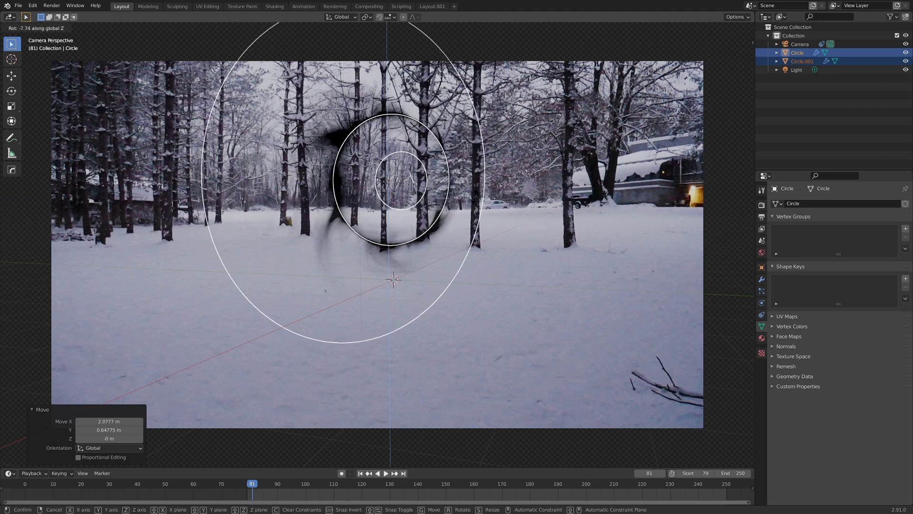
{"action": "left_click", "coordinate": [449, 171]}
{"action": "middle_click_drag", "start_coordinate": [449, 171], "coordinate": [445, 183]}
{"action": "key", "text": "alt+a"}
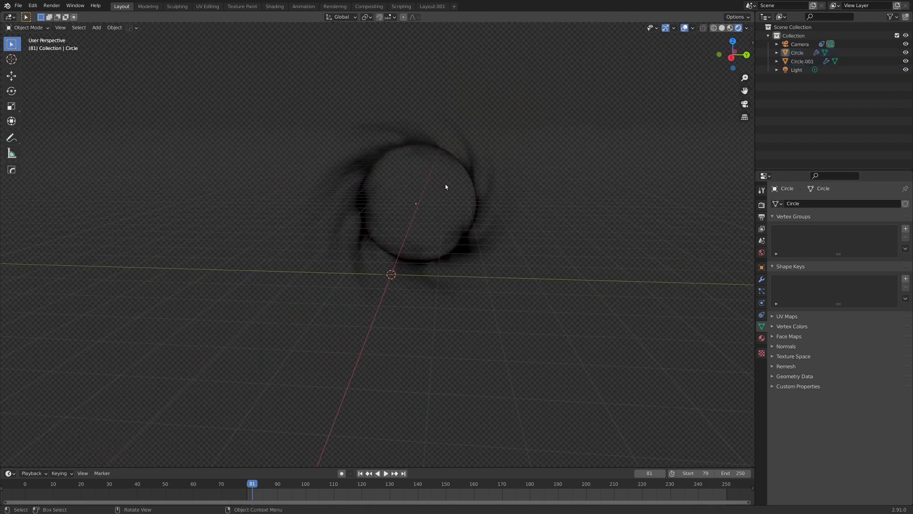
Step: Play the animation from the camera view and scrub to frame 103 to check how the ring sits in the footage
{"action": "key", "text": "KP_0"}
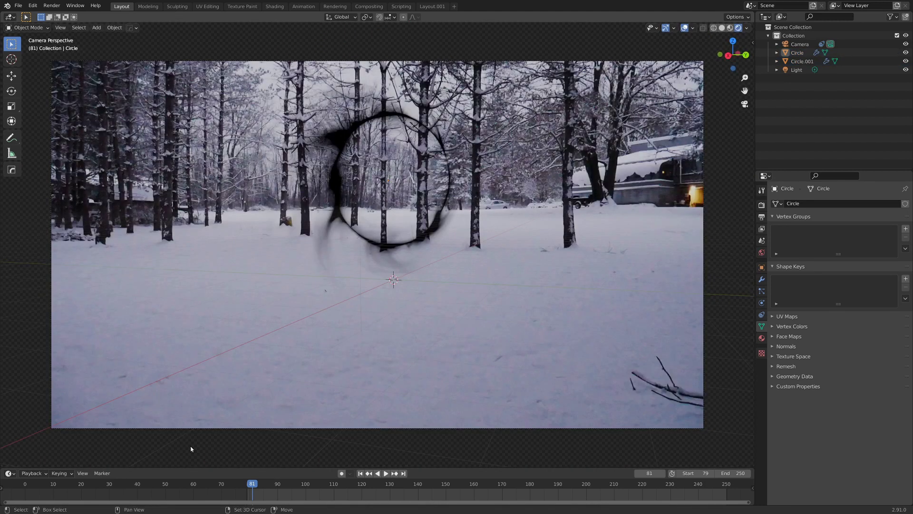
{"action": "key", "text": "space"}
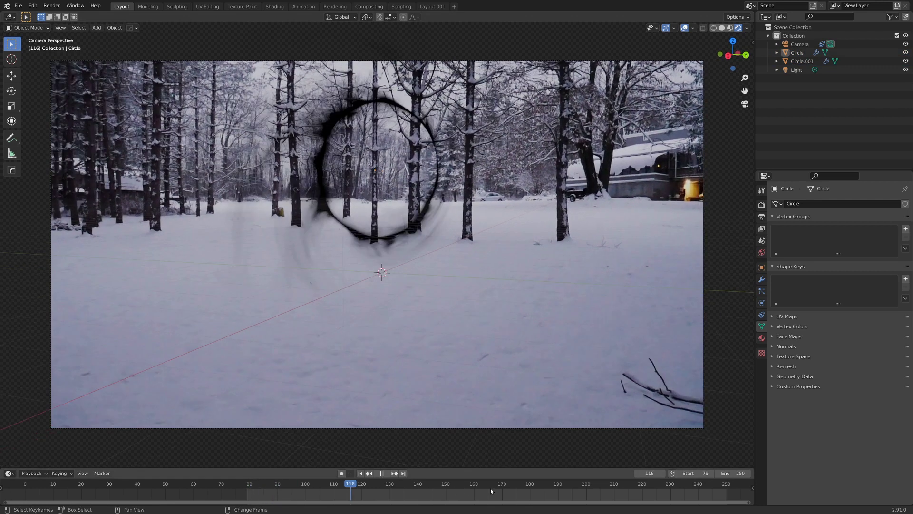
{"action": "right_click_drag", "start_coordinate": [532, 492], "coordinate": [378, 487], "text": "shift"}
{"action": "left_click_drag", "start_coordinate": [379, 487], "coordinate": [314, 490]}
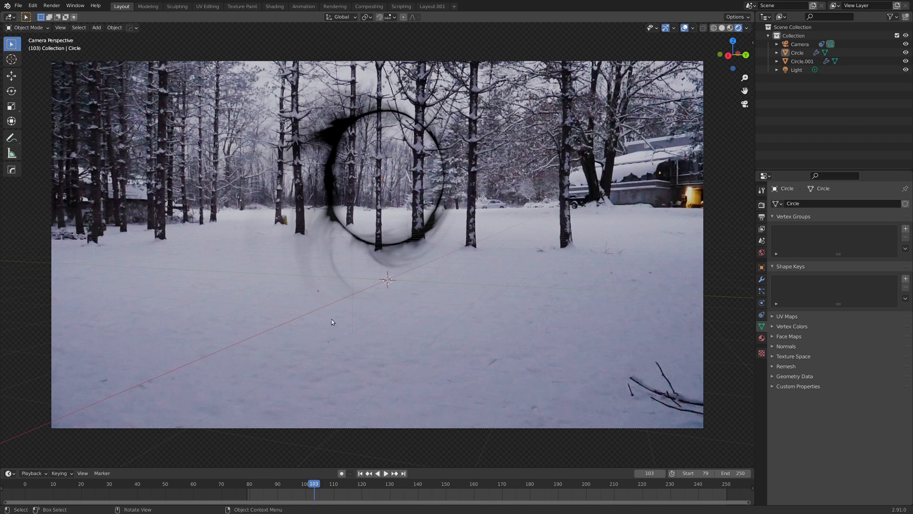
Step: Select both circle meshes and duplicate them in place
{"action": "left_click", "coordinate": [372, 249]}
{"action": "left_click", "coordinate": [382, 229], "text": "shift"}
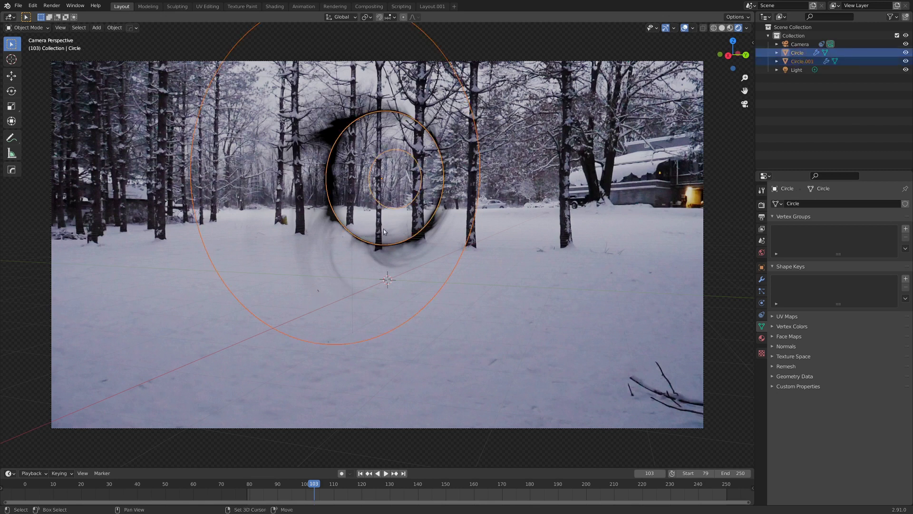
{"action": "key", "text": "shift+d"}
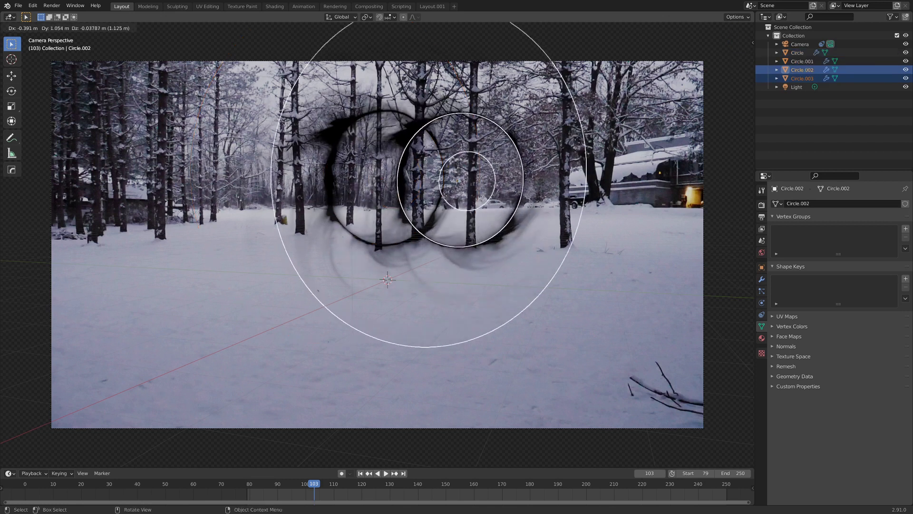
{"action": "key", "text": "Escape"}
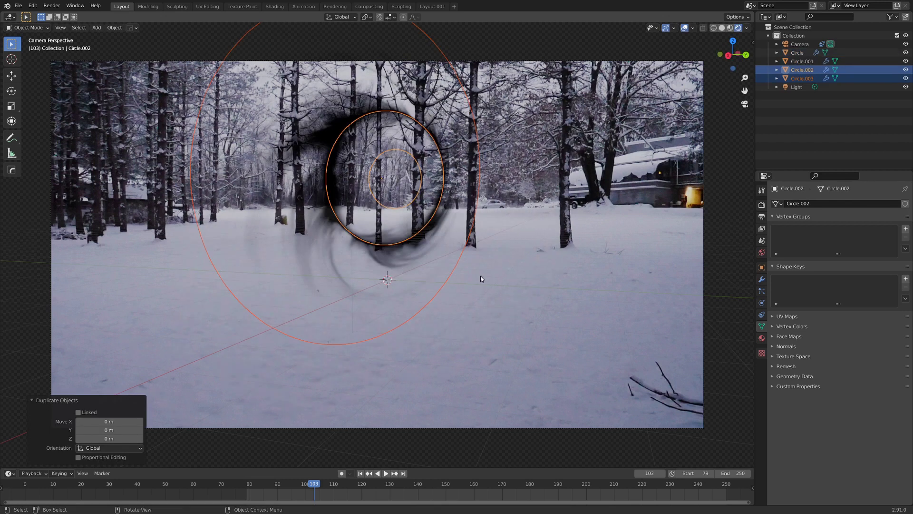
Step: Flatten the two duplicated circles by scaling them to 0 along the Z axis
{"action": "key", "text": "s"}
{"action": "type", "text": "z"}
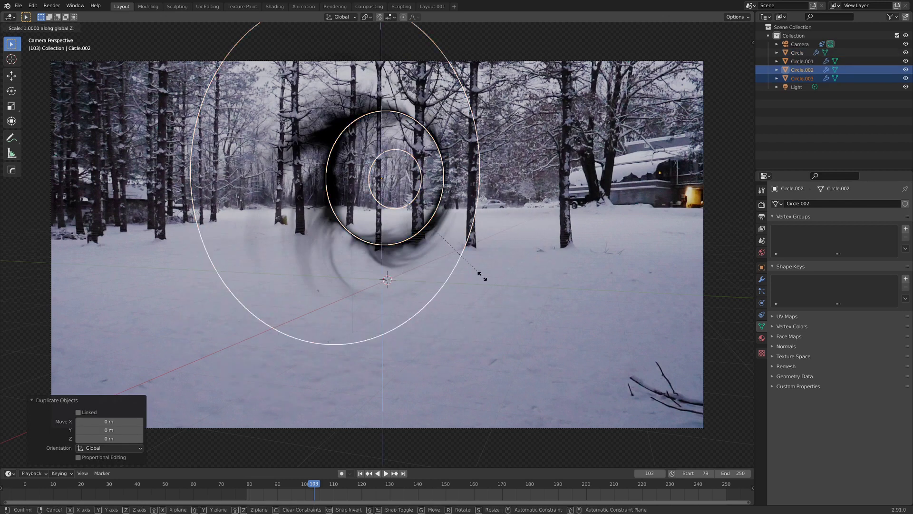
{"action": "type", "text": "0"}
{"action": "key", "text": "Return"}
{"action": "middle_click_drag", "start_coordinate": [481, 264], "coordinate": [361, 247]}
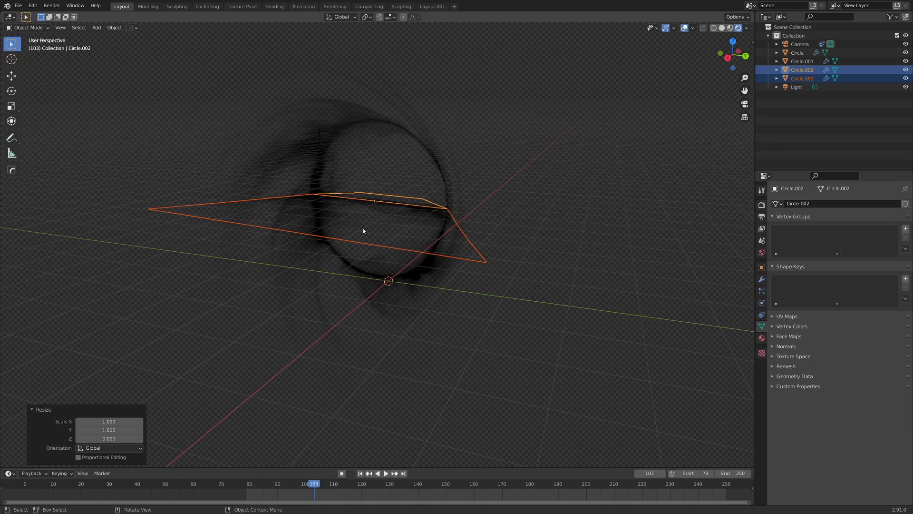
Step: Lower the flattened circles about 1.86 m along Z to ground level, using a wireframe side view
{"action": "middle_click_drag", "start_coordinate": [417, 237], "coordinate": [417, 235]}
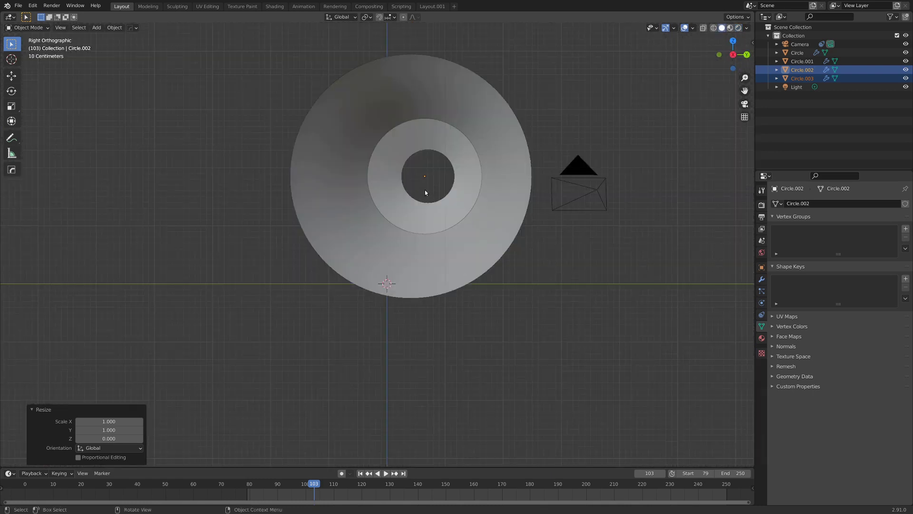
{"action": "key", "text": "z"}
{"action": "left_click", "coordinate": [352, 191]}
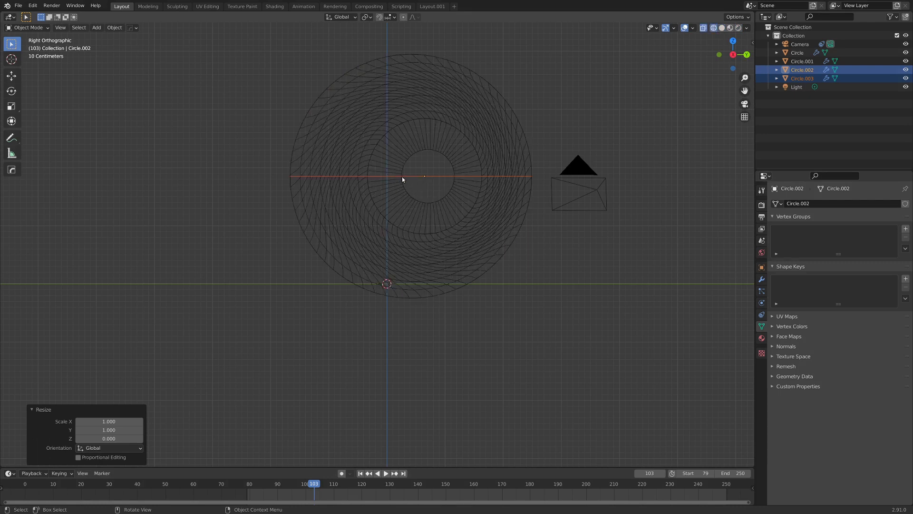
{"action": "key", "text": "g"}
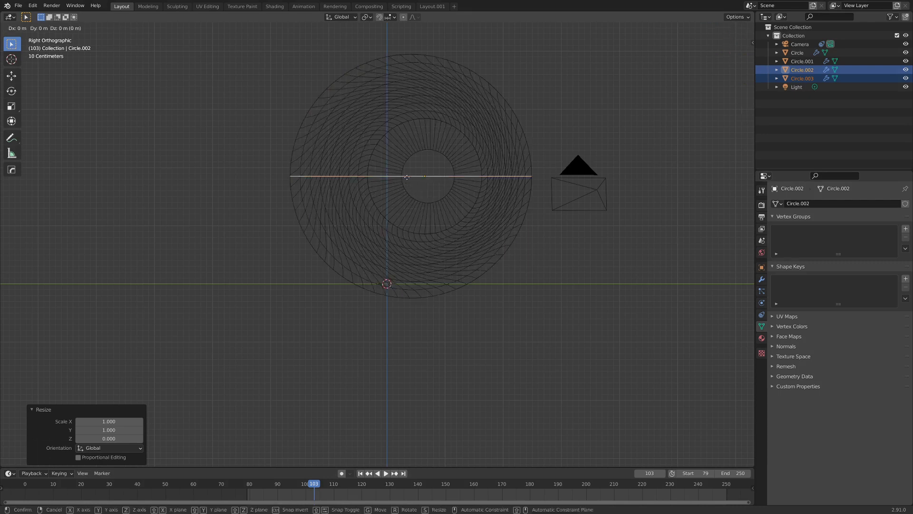
{"action": "key", "text": "z"}
{"action": "left_click", "coordinate": [391, 286]}
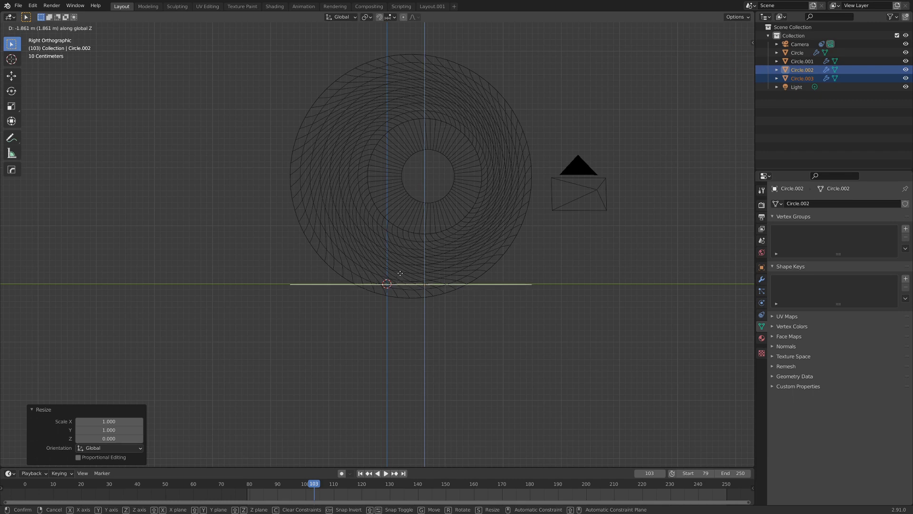
Step: Return to rendered shading, clear the selection and examine the flattened circles from the side and above
{"action": "middle_click_drag", "start_coordinate": [391, 285], "coordinate": [385, 301]}
{"action": "key", "text": "z"}
{"action": "left_click", "coordinate": [393, 304]}
{"action": "key", "text": "alt+a"}
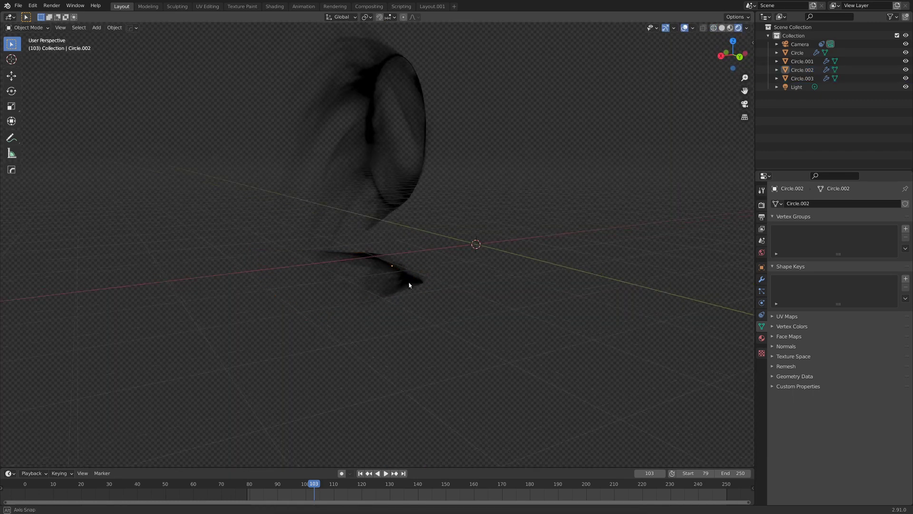
{"action": "middle_click_drag", "start_coordinate": [396, 242], "coordinate": [389, 288]}
{"action": "scroll", "coordinate": [388, 289], "scroll_direction": "up", "scroll_amount": 3}
{"action": "scroll", "coordinate": [379, 305], "scroll_direction": "down", "scroll_amount": 3}
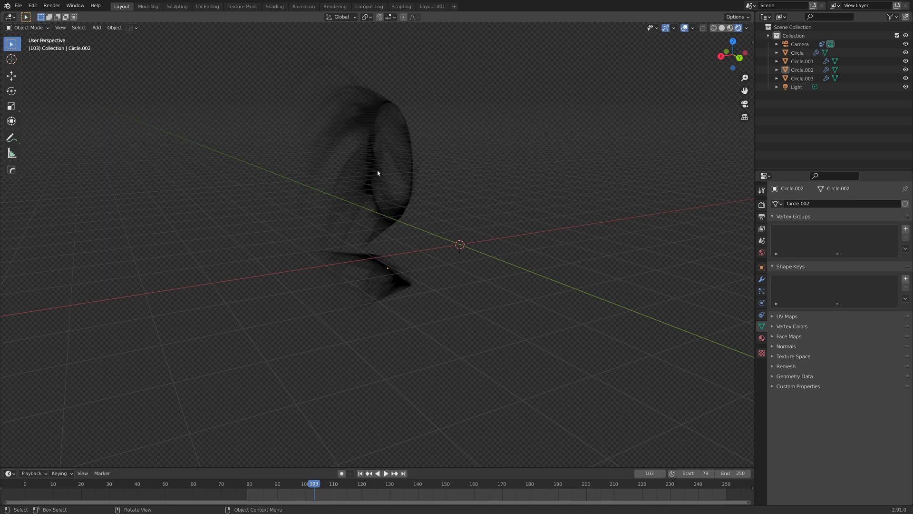
{"action": "middle_click_drag", "start_coordinate": [377, 172], "coordinate": [389, 377]}
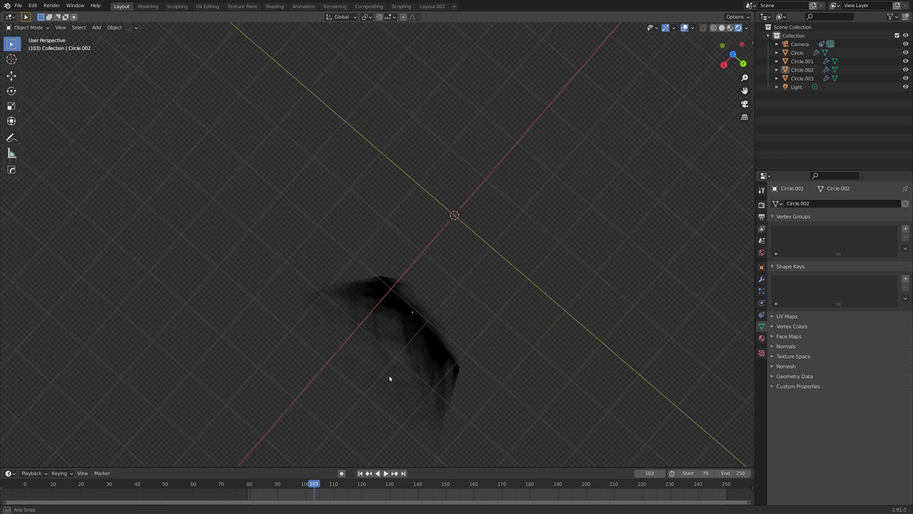
Step: Select both flattened circles and move them to a new collection named "shadow"
{"action": "middle_click_drag", "start_coordinate": [418, 351], "coordinate": [394, 255]}
{"action": "left_click", "coordinate": [395, 295]}
{"action": "middle_click_drag", "start_coordinate": [416, 224], "coordinate": [421, 267], "text": "shift"}
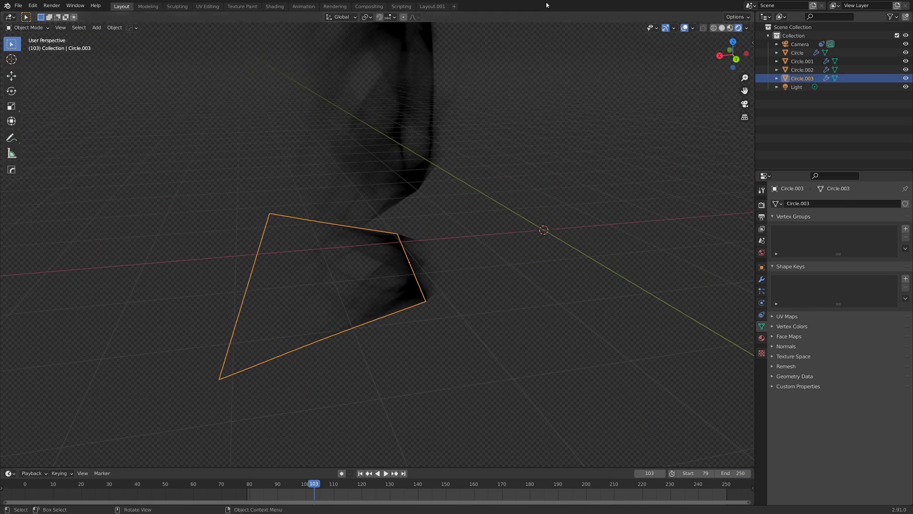
{"action": "left_click", "coordinate": [432, 286], "text": "shift"}
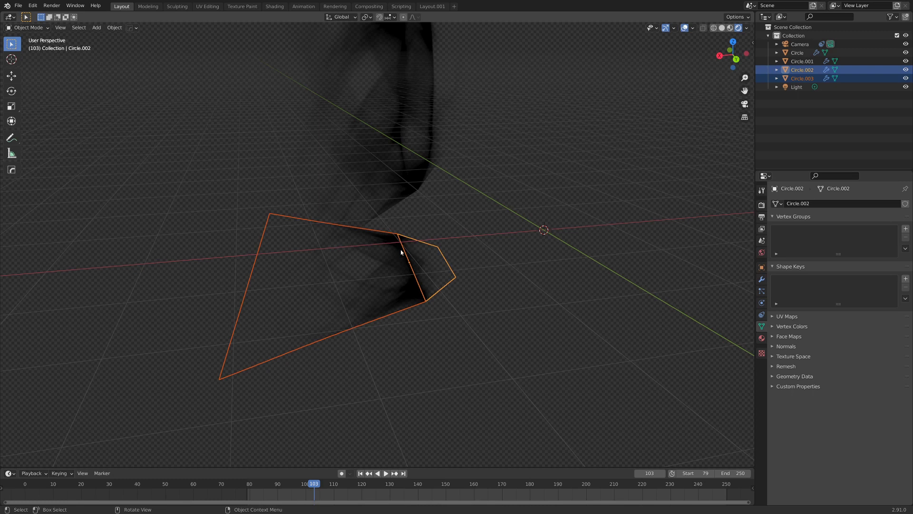
{"action": "key", "text": "m"}
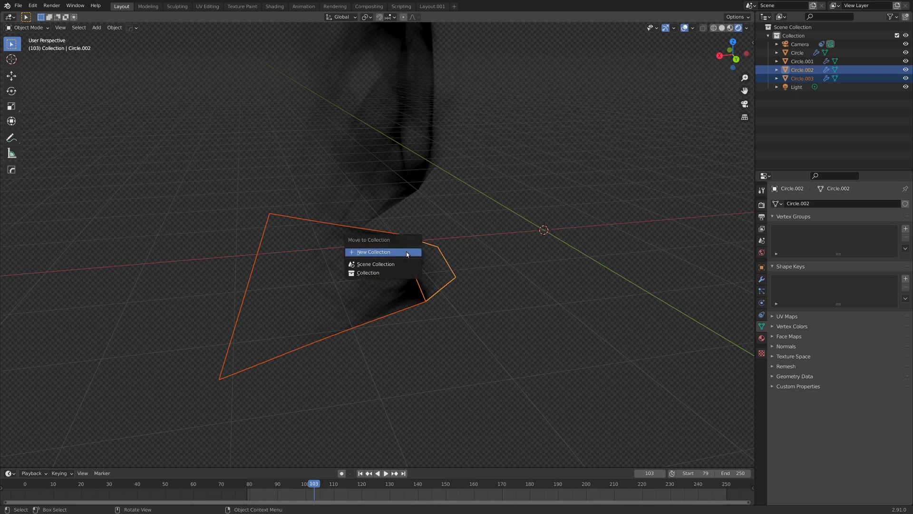
{"action": "left_click", "coordinate": [392, 253]}
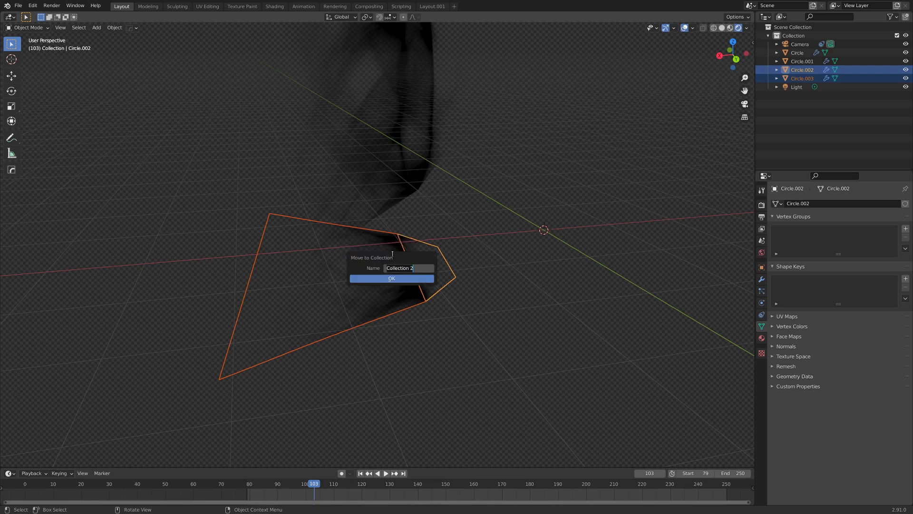
{"action": "type", "text": "shadow"}
{"action": "key", "text": "Return"}
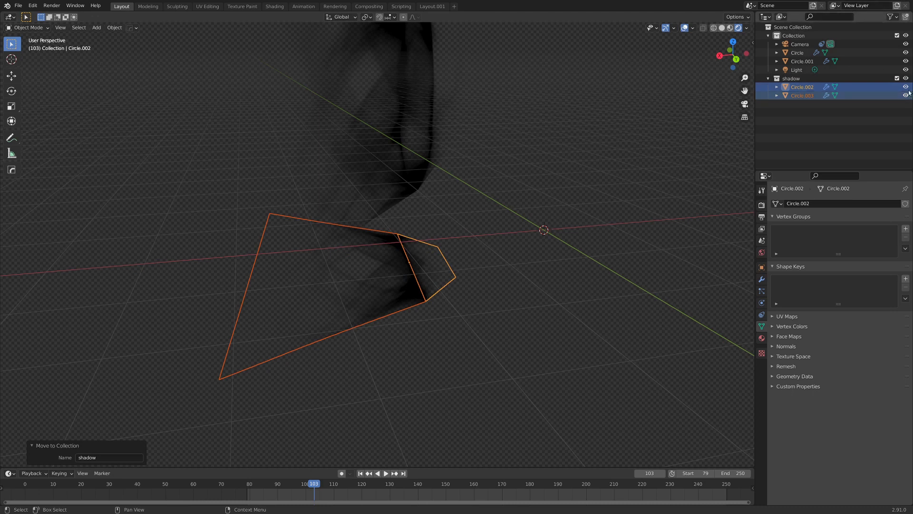
Step: Exclude the shadow collection from the current view layer and add a new view layer named "shadow"
{"action": "left_click", "coordinate": [897, 78]}
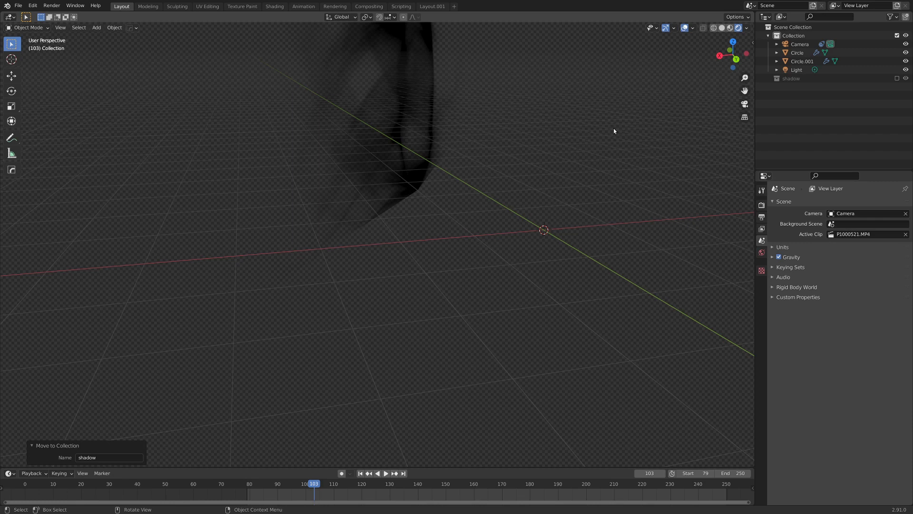
{"action": "left_click", "coordinate": [896, 6]}
{"action": "left_click", "coordinate": [866, 22]}
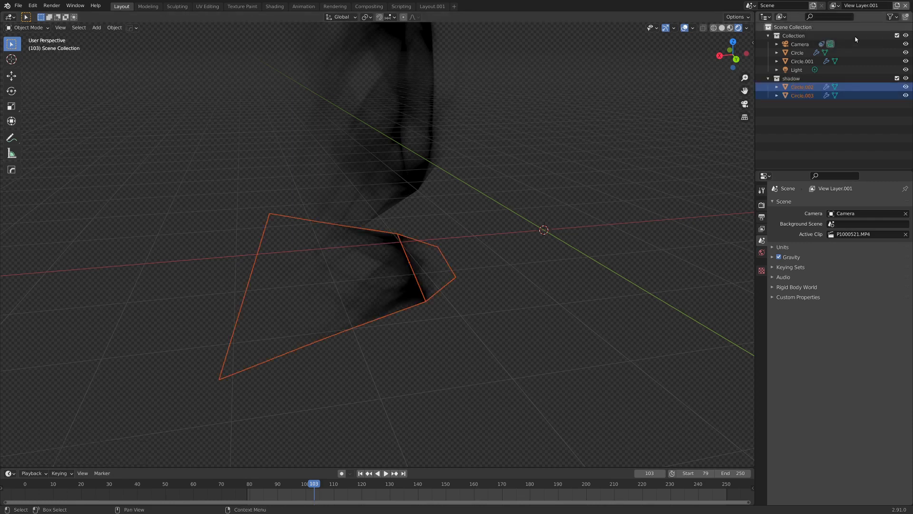
{"action": "left_click", "coordinate": [859, 6]}
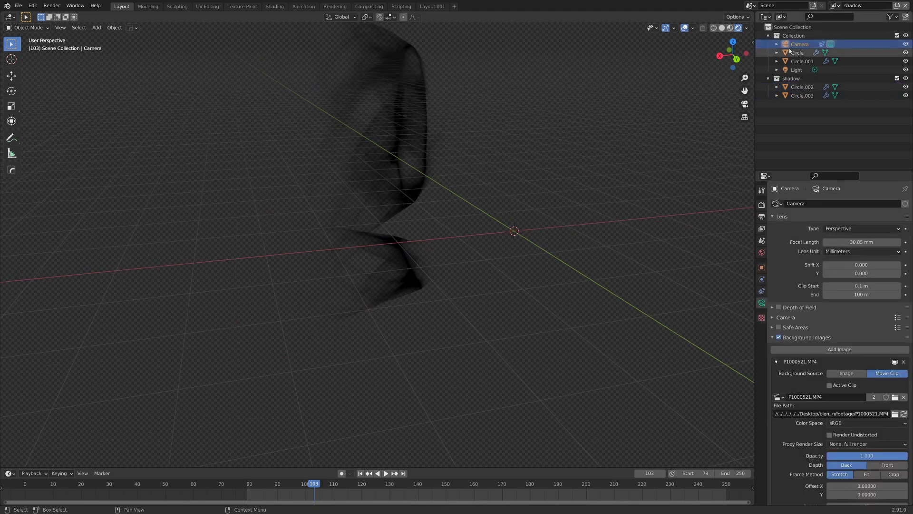
Step: Move the camera to a new collection named "render"
{"action": "key", "text": "m"}
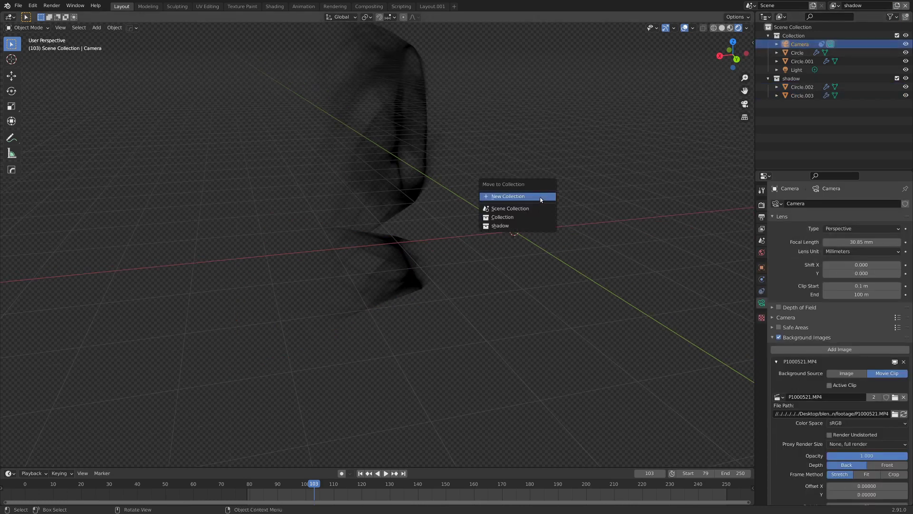
{"action": "left_click", "coordinate": [541, 196]}
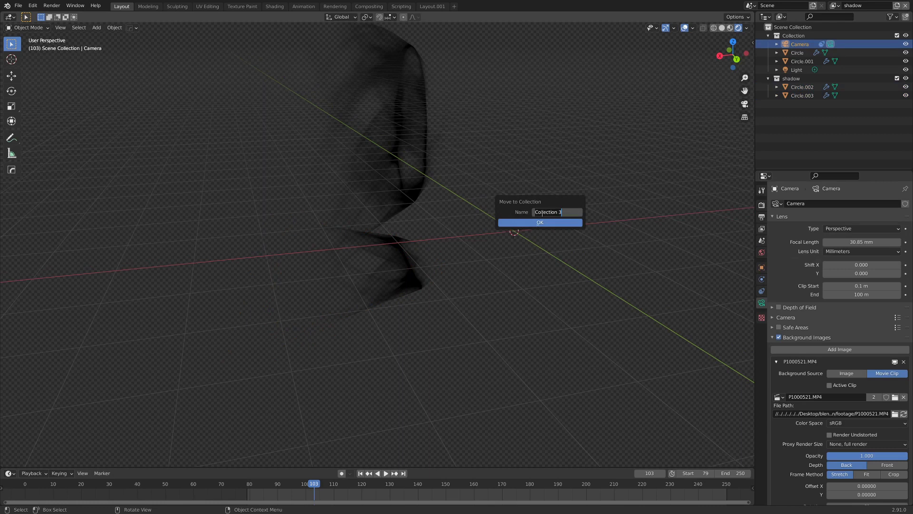
{"action": "type", "text": "render"}
{"action": "key", "text": "Return"}
{"action": "left_click", "coordinate": [538, 221]}
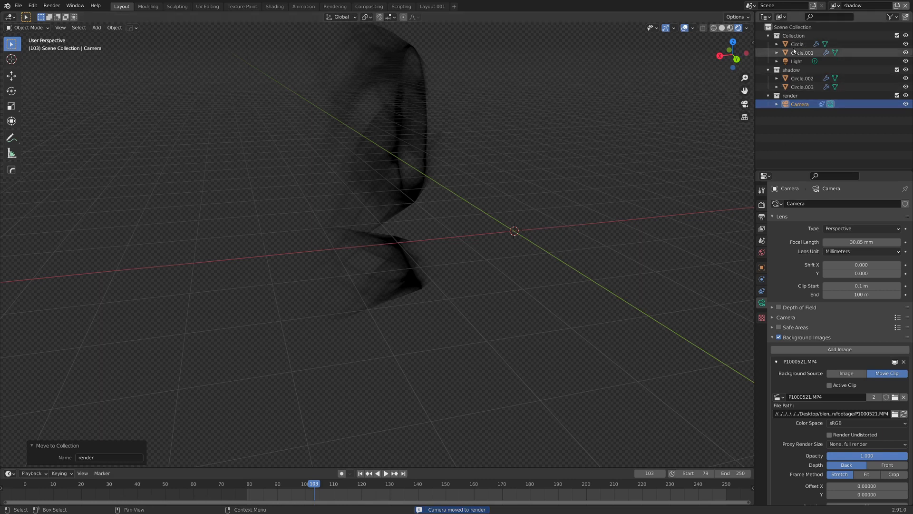
Step: Exclude the original circles' collection from the shadow view layer and check the ground shadow through the camera
{"action": "left_click", "coordinate": [897, 35]}
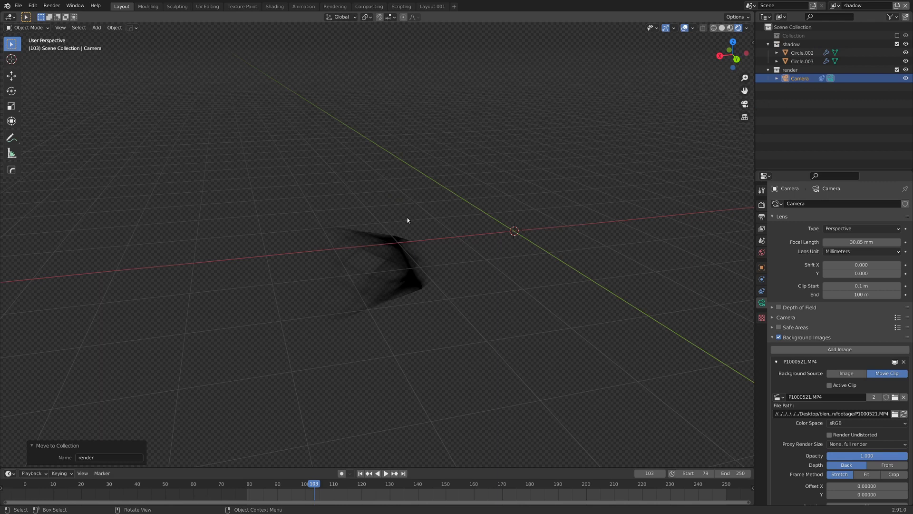
{"action": "key", "text": "KP_0"}
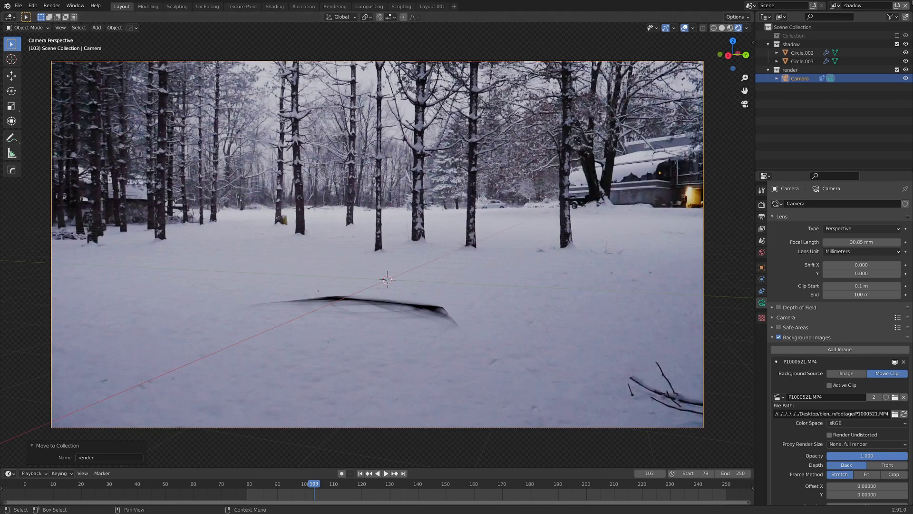
{"action": "left_click", "coordinate": [839, 5]}
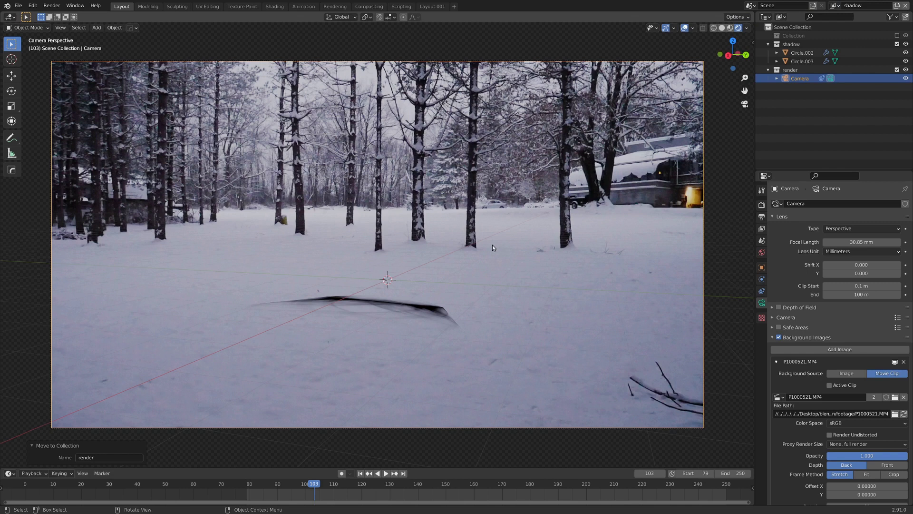
Step: Enable motion blur in the render settings and set the colour management view transform to Standard
{"action": "left_click", "coordinate": [762, 205]}
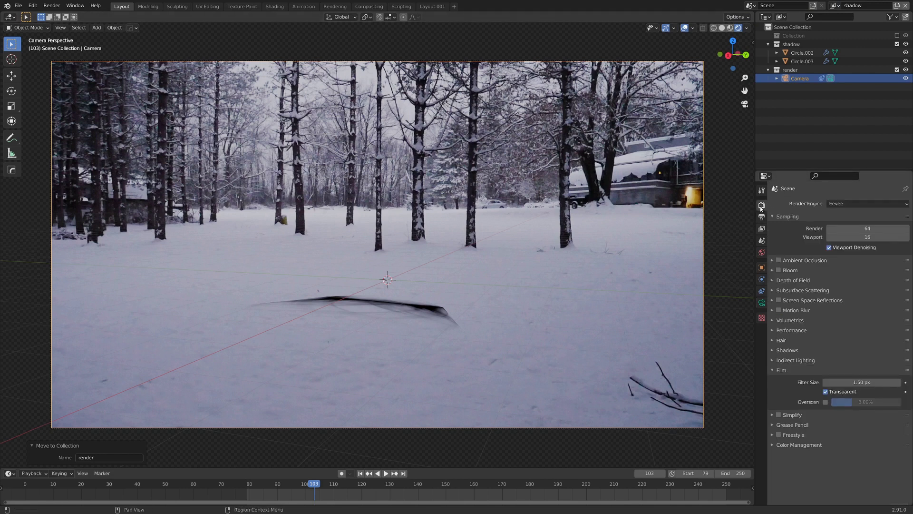
{"action": "left_click", "coordinate": [791, 445]}
{"action": "scroll", "coordinate": [809, 447], "scroll_direction": "down", "scroll_amount": 1}
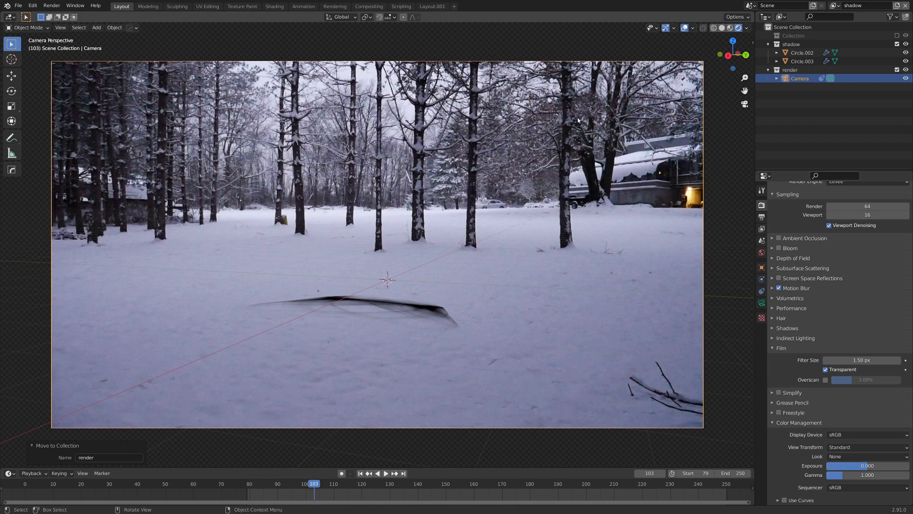
Step: Turn on node-based compositing for the scene and enlarge the compositing node editor over the dope sheet
{"action": "left_click", "coordinate": [366, 7]}
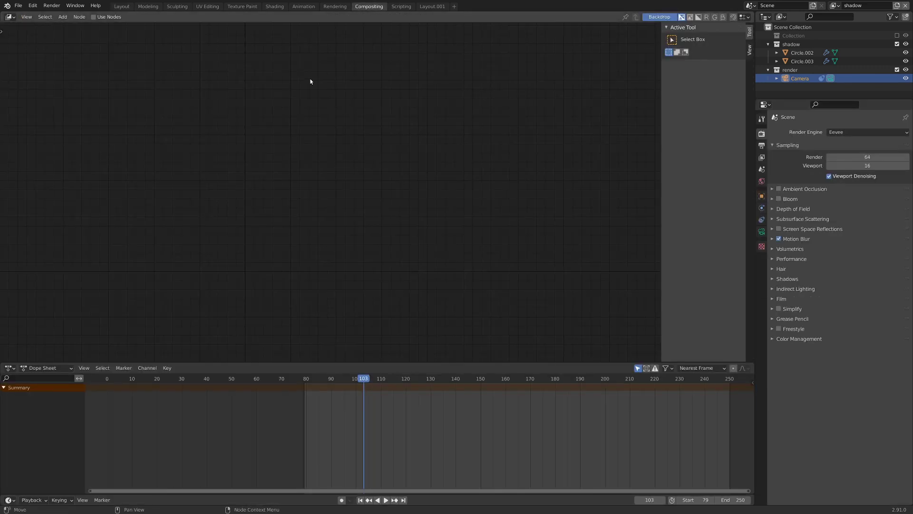
{"action": "left_click", "coordinate": [94, 17]}
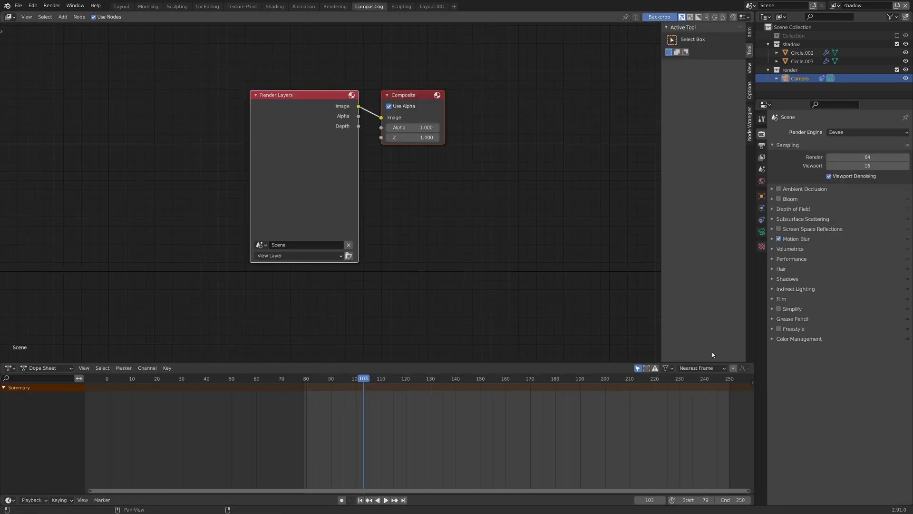
{"action": "left_click_drag", "start_coordinate": [751, 360], "coordinate": [741, 344]}
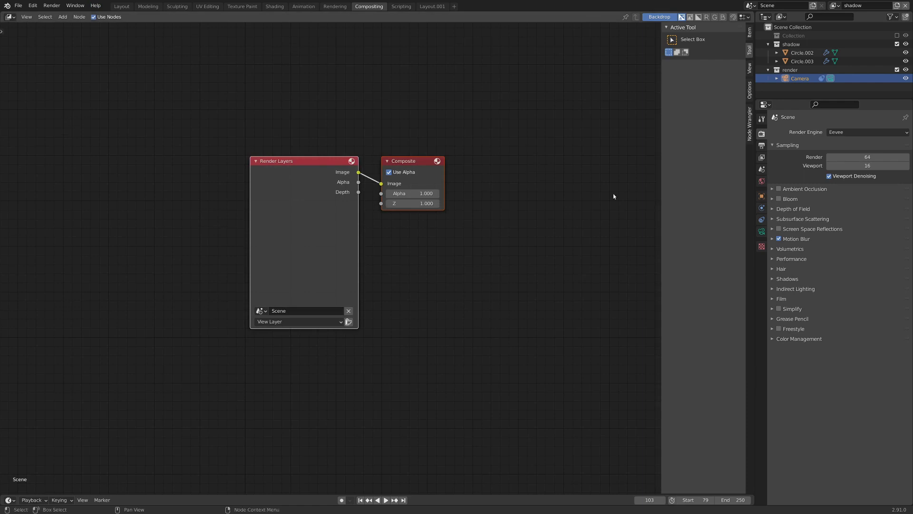
Step: Enable OpenCL in the compositor's performance options
{"action": "key", "text": "n"}
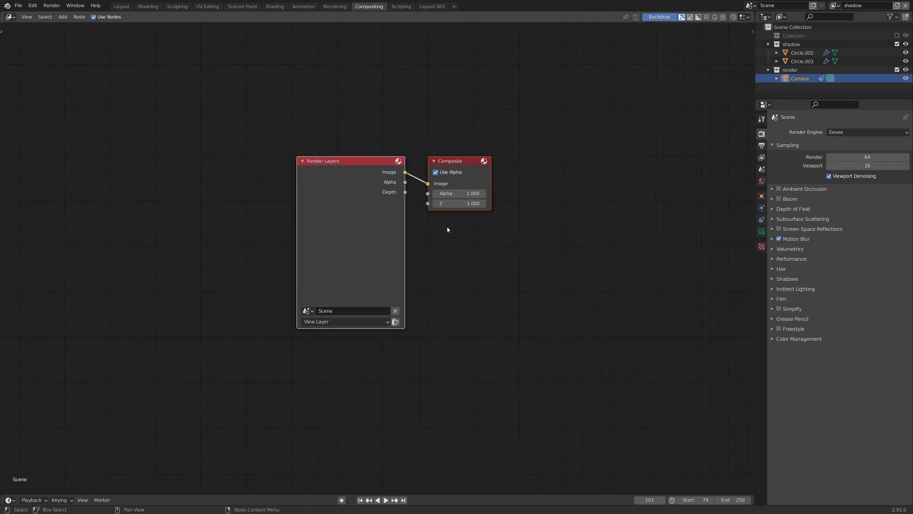
{"action": "key", "text": "n"}
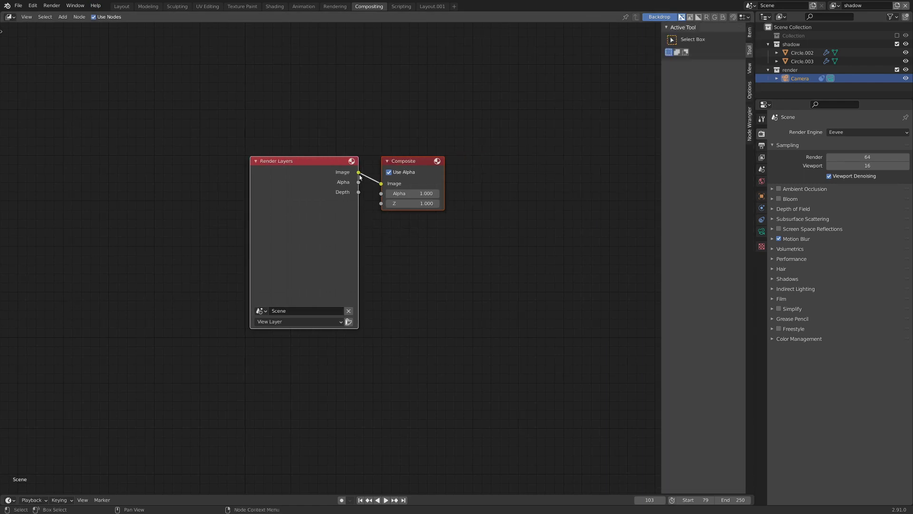
{"action": "left_click", "coordinate": [749, 68]}
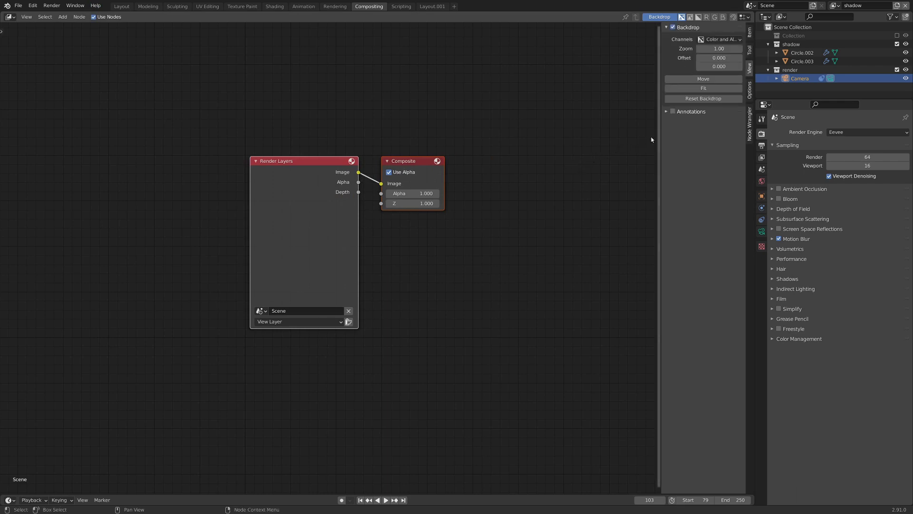
{"action": "left_click", "coordinate": [748, 98]}
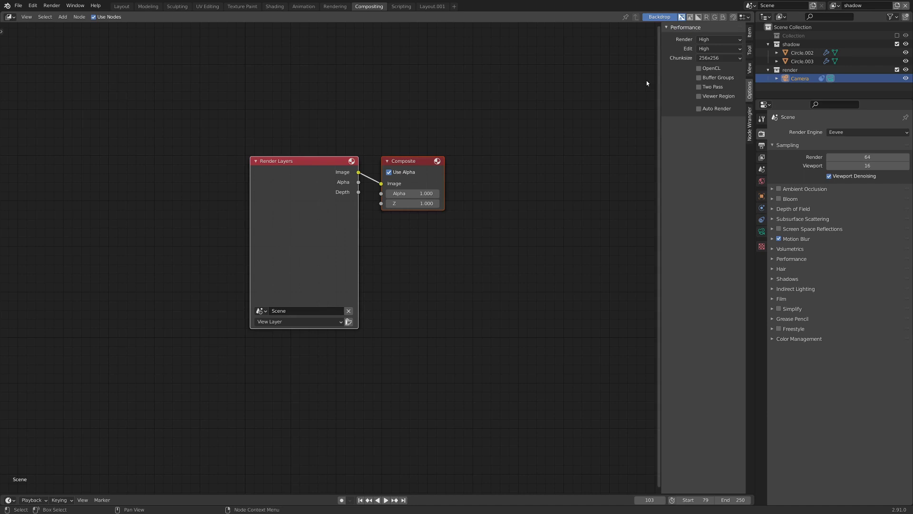
{"action": "left_click", "coordinate": [699, 68]}
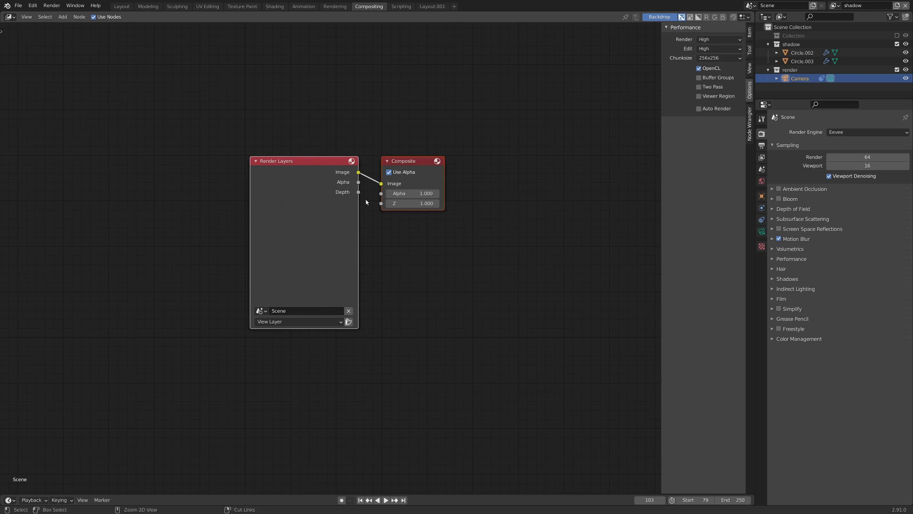
Step: Maximize the node editor, spread the Render Layers and Composite nodes apart, and render the current frame
{"action": "key", "text": "ctrl+space"}
{"action": "left_click_drag", "start_coordinate": [381, 210], "coordinate": [57, 216]}
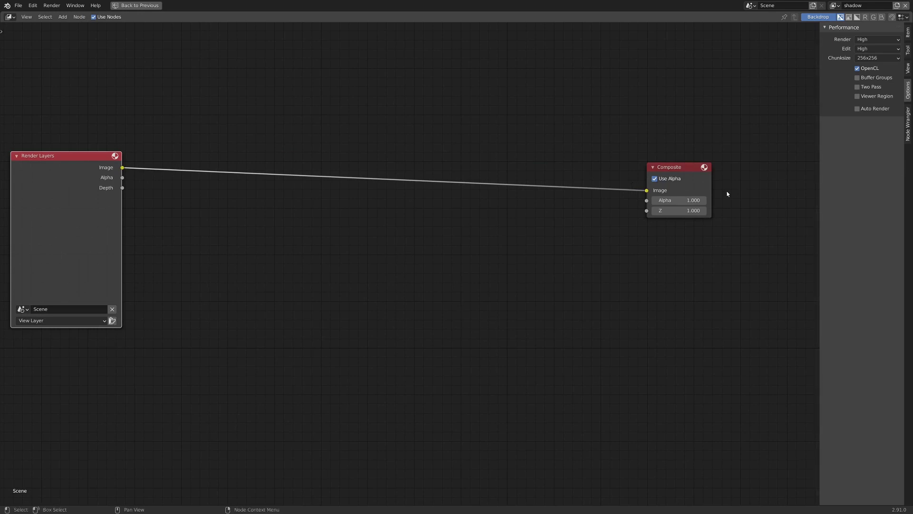
{"action": "key", "text": "n"}
{"action": "left_click_drag", "start_coordinate": [113, 202], "coordinate": [98, 188]}
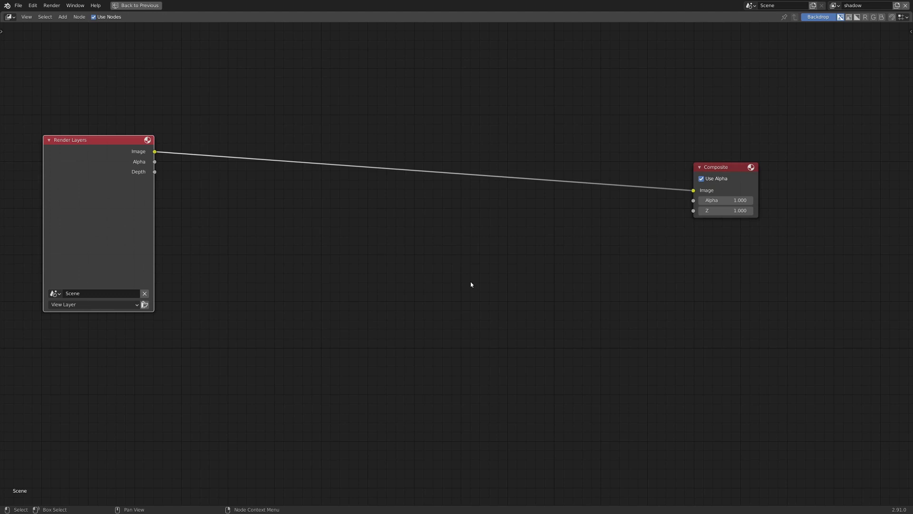
{"action": "key", "text": "F12"}
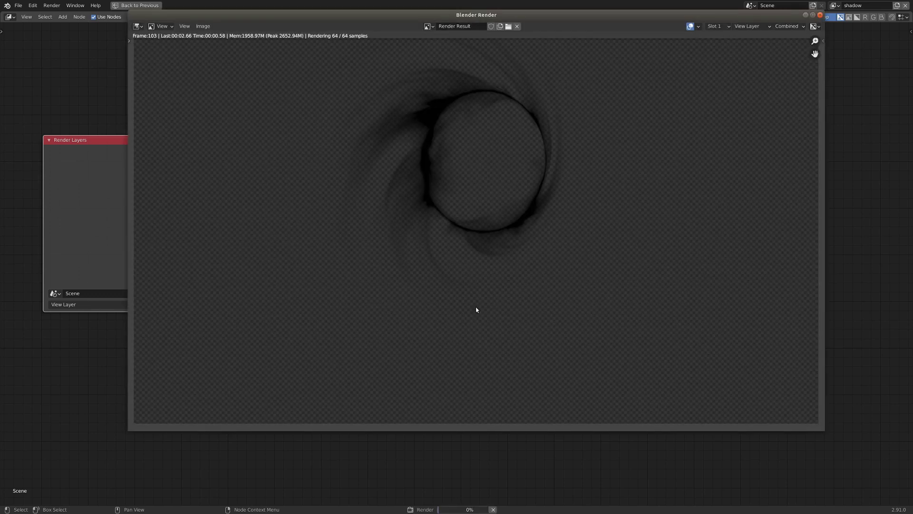
{"action": "key", "text": "Escape"}
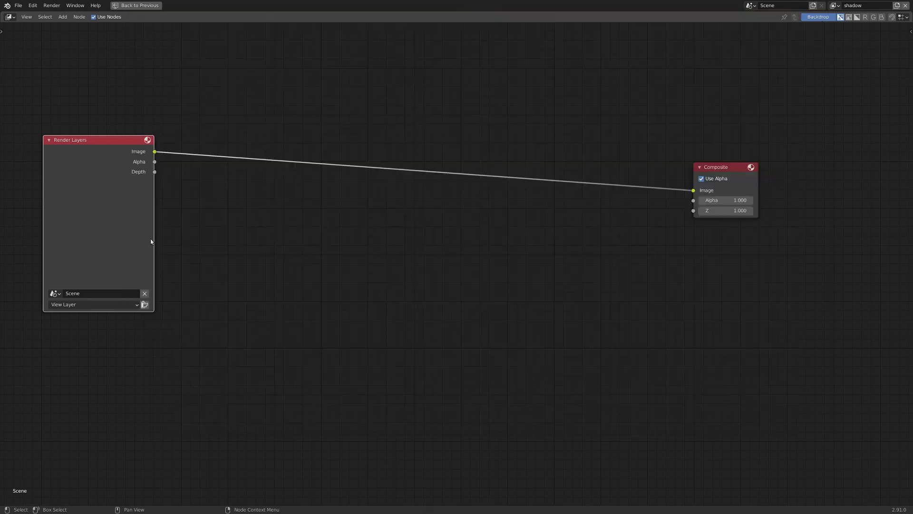
Step: Duplicate the Render Layers node below the original and set the copy to the shadow view layer
{"action": "left_click_drag", "start_coordinate": [113, 232], "coordinate": [123, 137]}
{"action": "key", "text": "shift+d"}
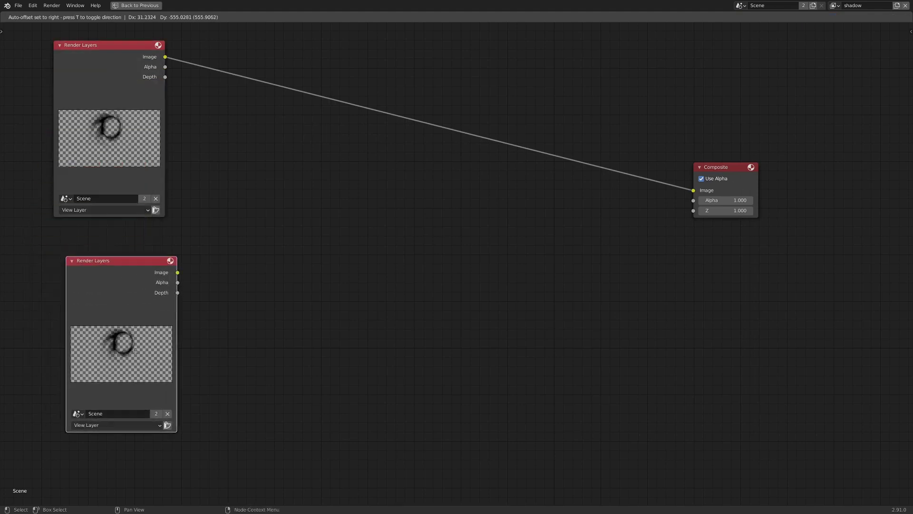
{"action": "left_click", "coordinate": [130, 389]}
{"action": "left_click", "coordinate": [109, 421]}
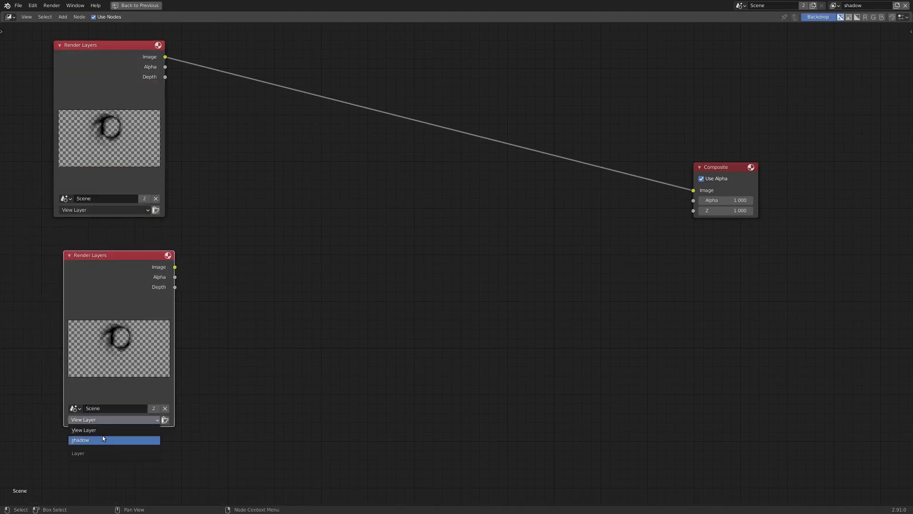
{"action": "left_click", "coordinate": [102, 435]}
{"action": "left_click", "coordinate": [126, 258], "text": "ctrl+shift"}
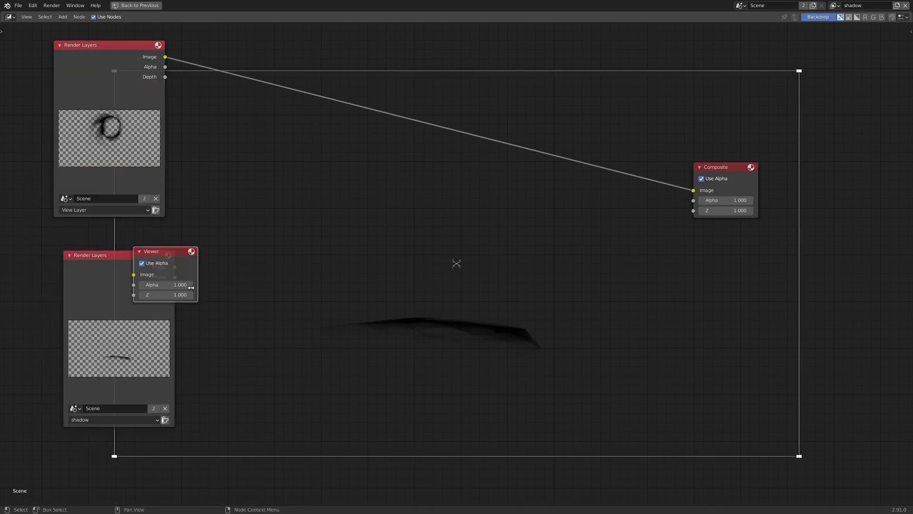
{"action": "left_click_drag", "start_coordinate": [163, 250], "coordinate": [386, 263]}
{"action": "key", "text": "x"}
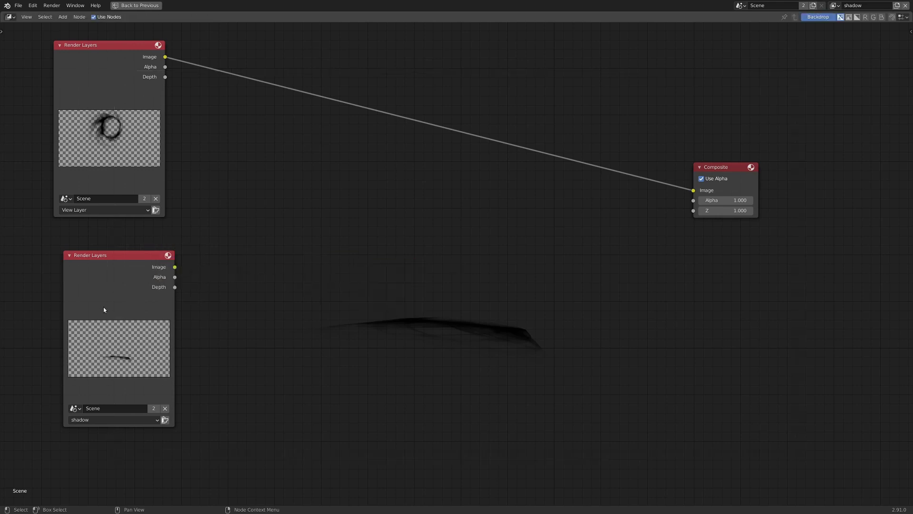
Step: Add a Viewer node fed by the shadow Render Layers node and place it beneath the Composite node
{"action": "left_click", "coordinate": [156, 269], "text": "ctrl+shift"}
{"action": "key", "text": "g"}
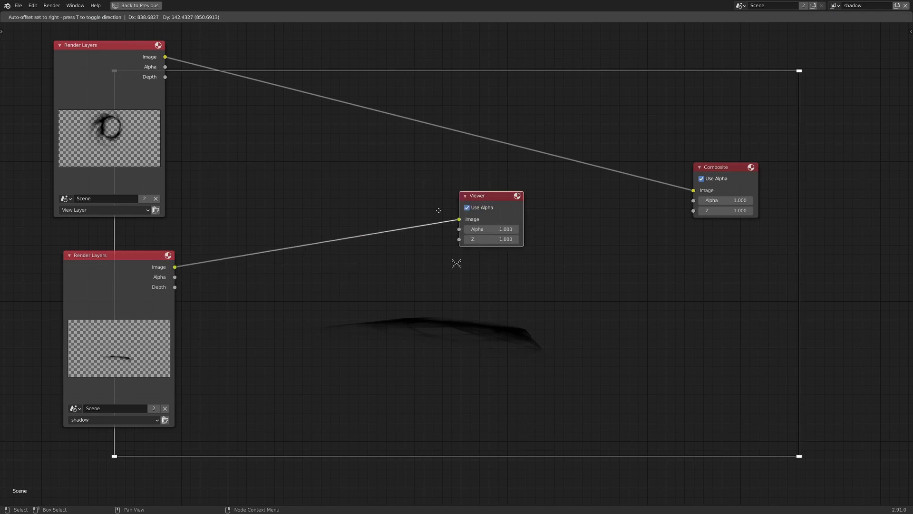
{"action": "left_click", "coordinate": [326, 259]}
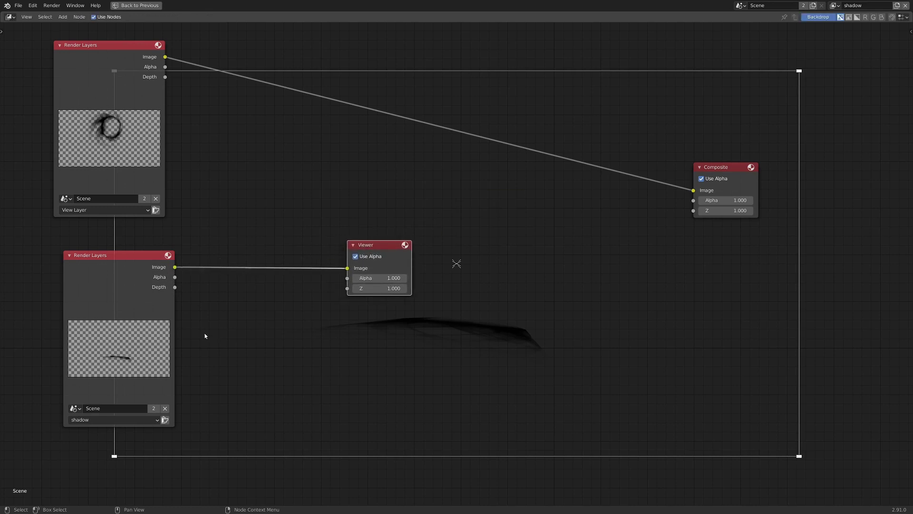
{"action": "left_click", "coordinate": [130, 264], "text": "ctrl+shift"}
{"action": "left_click", "coordinate": [132, 264], "text": "ctrl+shift"}
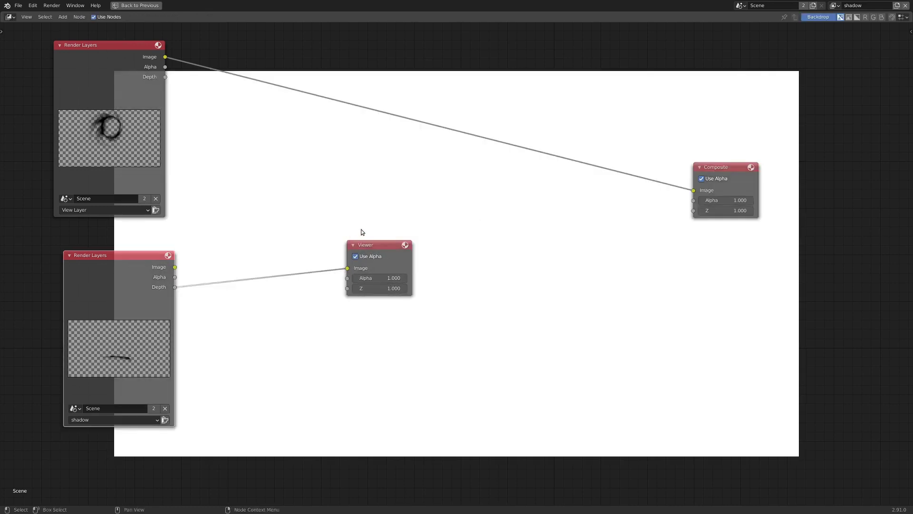
{"action": "left_click_drag", "start_coordinate": [363, 245], "coordinate": [709, 234]}
{"action": "left_click_drag", "start_coordinate": [710, 233], "coordinate": [713, 233]}
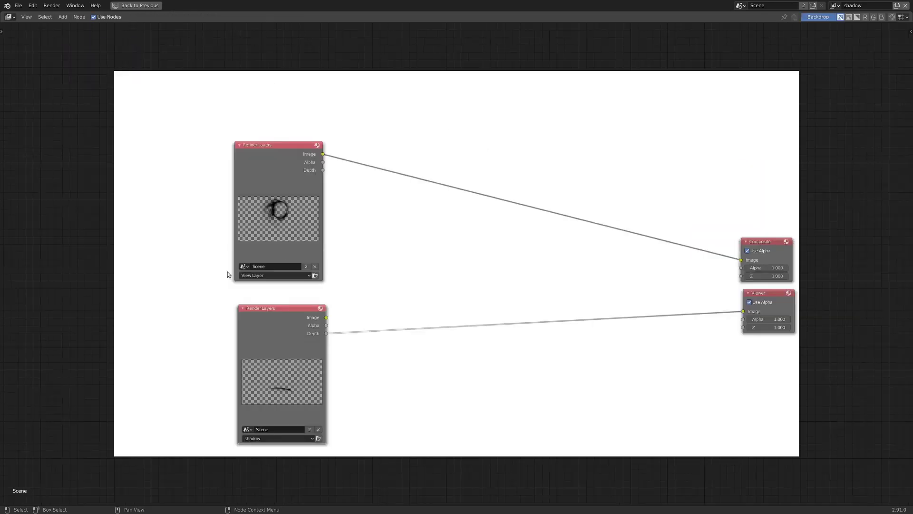
Step: Preview the smoke Render Layers node through the Viewer and stack the two Render Layers nodes with the shadow one on top
{"action": "scroll", "coordinate": [227, 272], "scroll_direction": "up", "scroll_amount": 4}
{"action": "left_click_drag", "start_coordinate": [222, 369], "coordinate": [202, 354]}
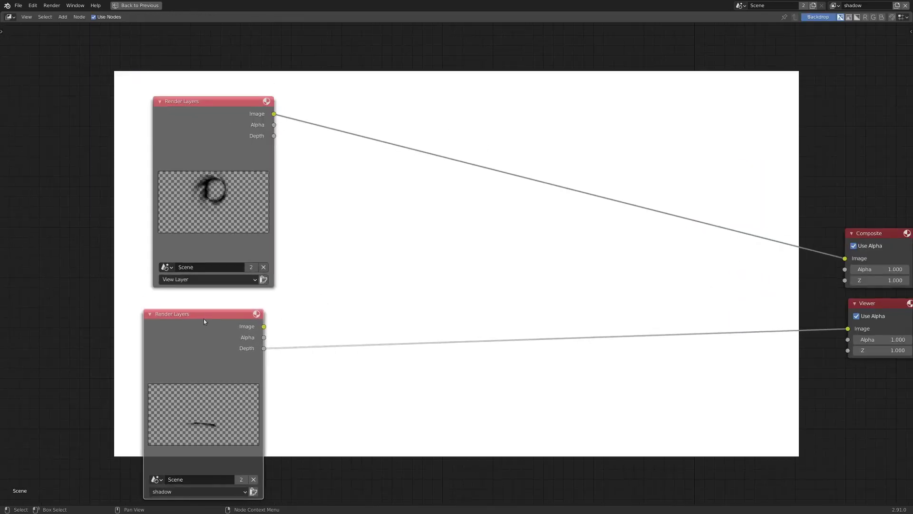
{"action": "left_click", "coordinate": [207, 123], "text": "ctrl+shift"}
{"action": "scroll", "coordinate": [424, 228], "scroll_direction": "down", "scroll_amount": 2}
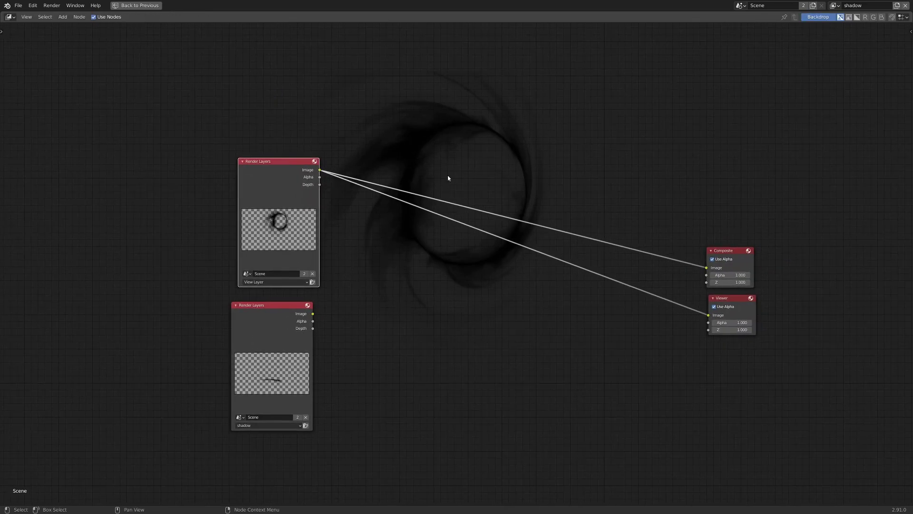
{"action": "left_click_drag", "start_coordinate": [301, 221], "coordinate": [294, 229]}
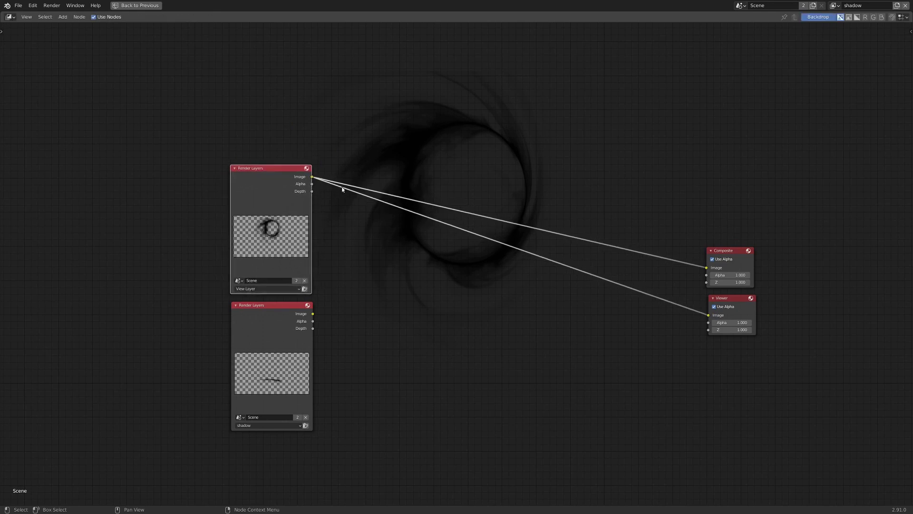
{"action": "middle_click_drag", "start_coordinate": [343, 187], "coordinate": [337, 327]}
Step: Add a Movie Clip node with the forest footage above the Render Layers nodes and connect it to the Viewer
{"action": "key", "text": "shift+a"}
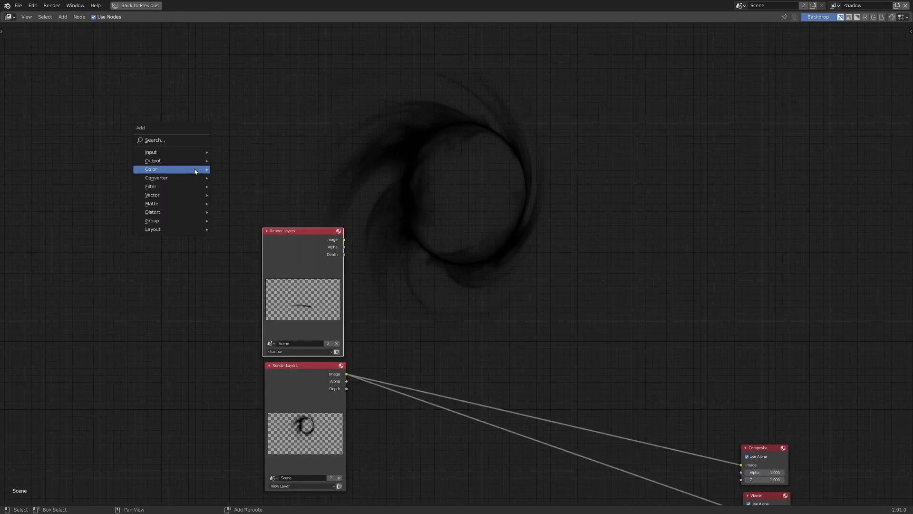
{"action": "mouse_move", "coordinate": [172, 152]}
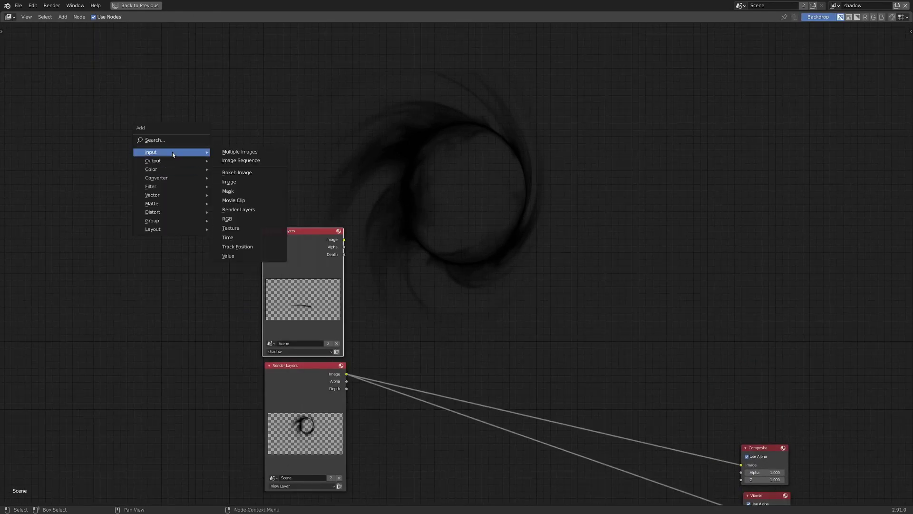
{"action": "left_click", "coordinate": [252, 200]}
{"action": "left_click", "coordinate": [303, 172]}
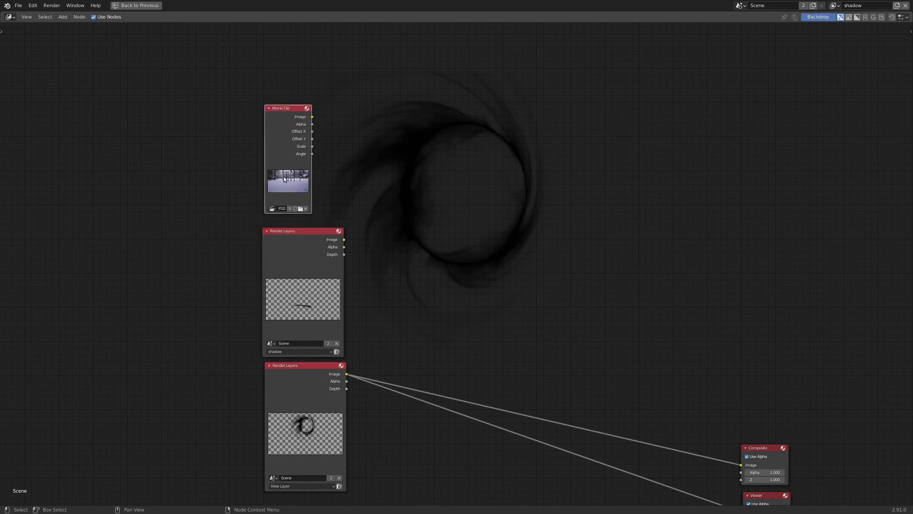
{"action": "left_click", "coordinate": [285, 139], "text": "ctrl+shift"}
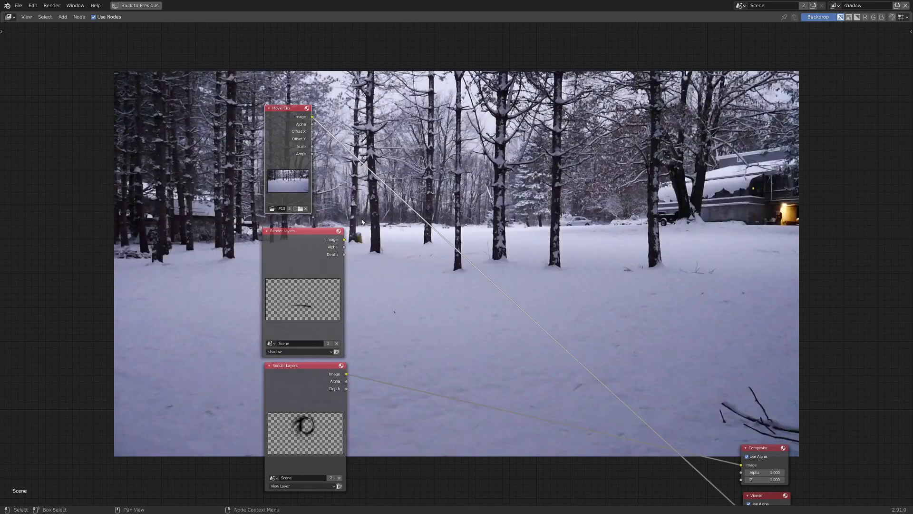
Step: Shift the shadow Render Layers node aside and connect it to the Viewer
{"action": "middle_click_drag", "start_coordinate": [519, 245], "coordinate": [396, 243]}
{"action": "left_click_drag", "start_coordinate": [172, 259], "coordinate": [126, 253]}
{"action": "left_click", "coordinate": [126, 250], "text": "ctrl+shift"}
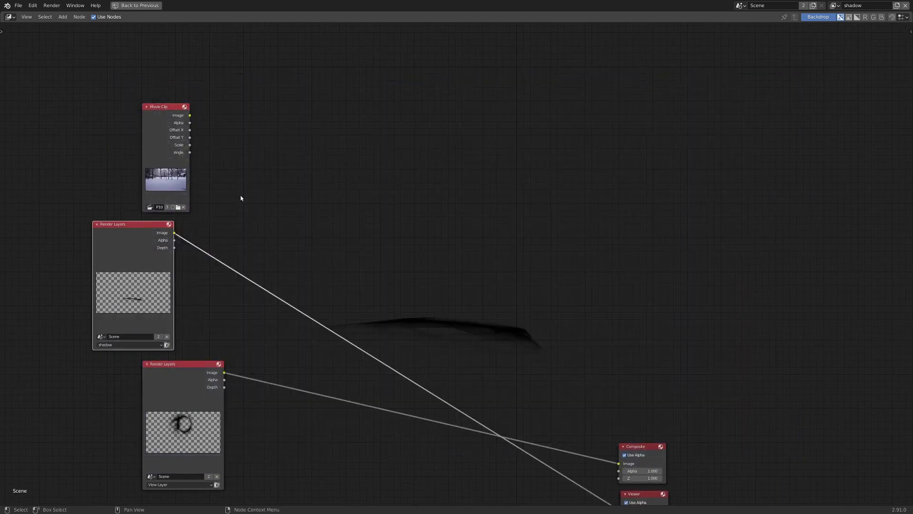
Step: Add an Alpha Over node that lays the shadow layer over the movie clip and preview the combined image
{"action": "key", "text": "shift+a"}
{"action": "mouse_move", "coordinate": [292, 203]}
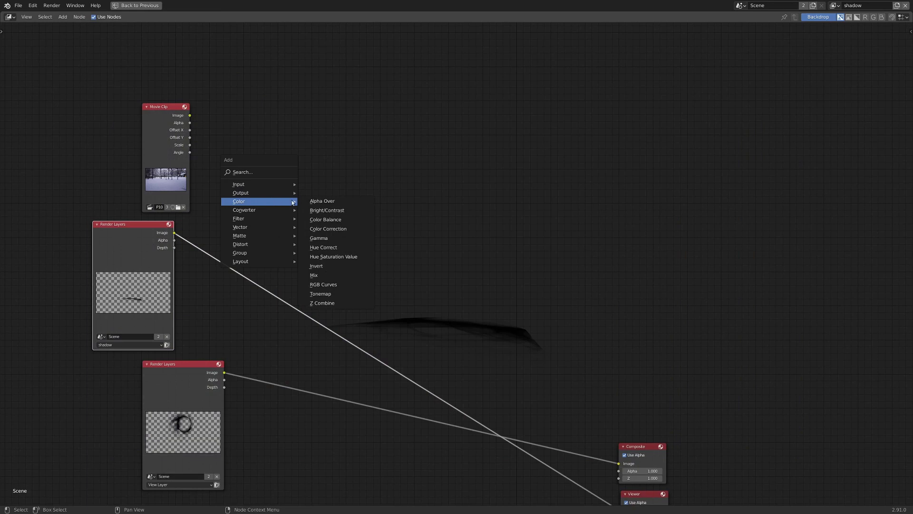
{"action": "left_click", "coordinate": [322, 201]}
{"action": "left_click", "coordinate": [362, 204]}
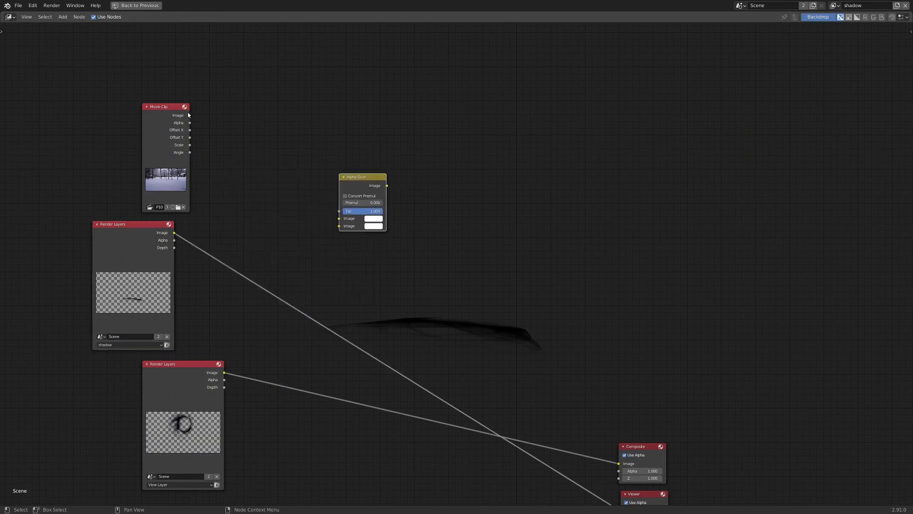
{"action": "left_click_drag", "start_coordinate": [189, 115], "coordinate": [339, 218]}
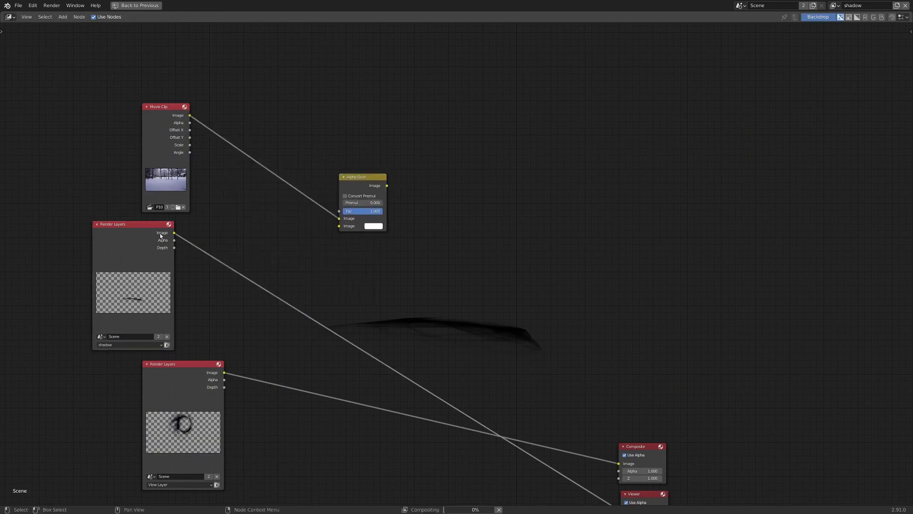
{"action": "left_click_drag", "start_coordinate": [174, 233], "coordinate": [347, 229]}
{"action": "left_click", "coordinate": [370, 173], "text": "ctrl+shift"}
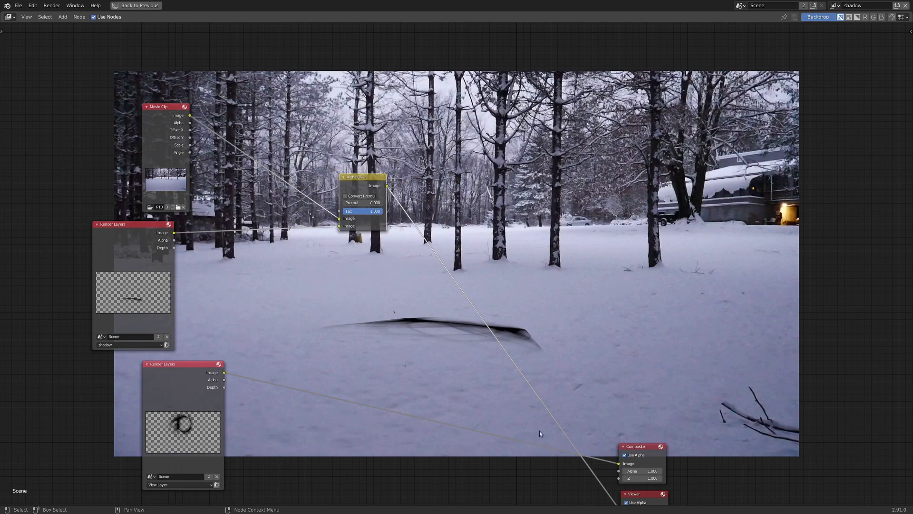
{"action": "middle_click_drag", "start_coordinate": [527, 366], "coordinate": [406, 425]}
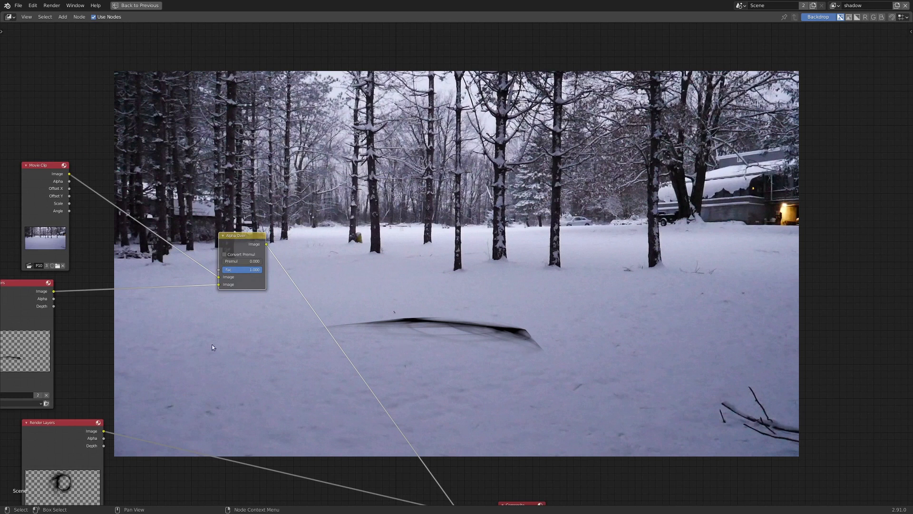
Step: Insert a Blur node between the shadow Render Layers node and the Alpha Over node
{"action": "middle_click_drag", "start_coordinate": [224, 341], "coordinate": [372, 332]}
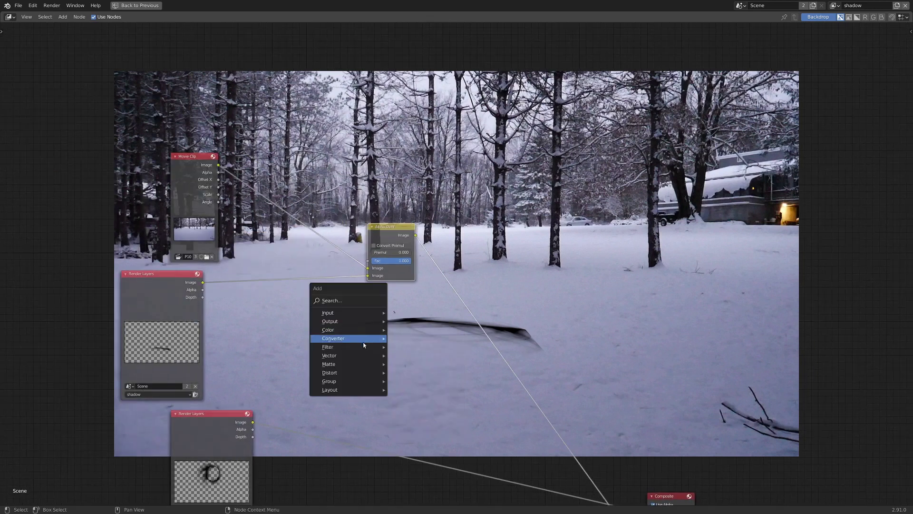
{"action": "mouse_move", "coordinate": [370, 347]}
{"action": "left_click", "coordinate": [409, 347]}
{"action": "left_click", "coordinate": [258, 261]}
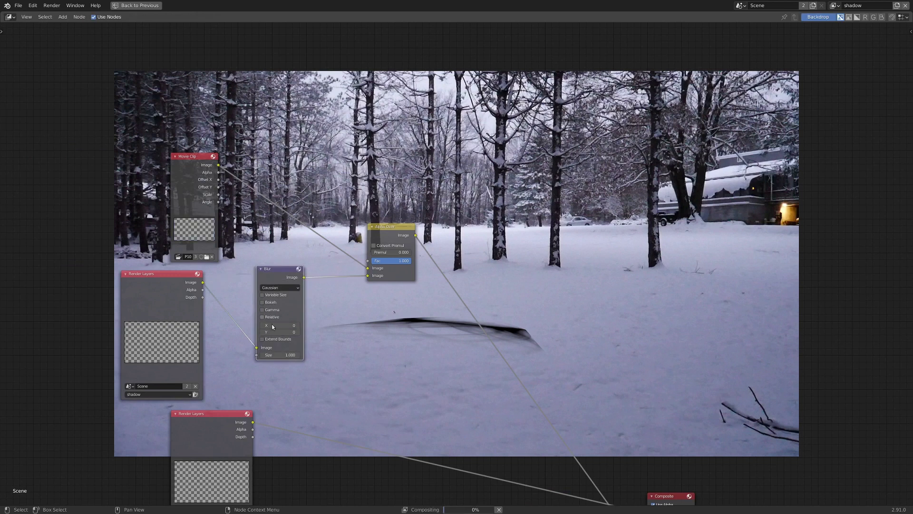
Step: Set the shadow Blur node's size to 30 in both X and Y
{"action": "left_click", "coordinate": [278, 324]}
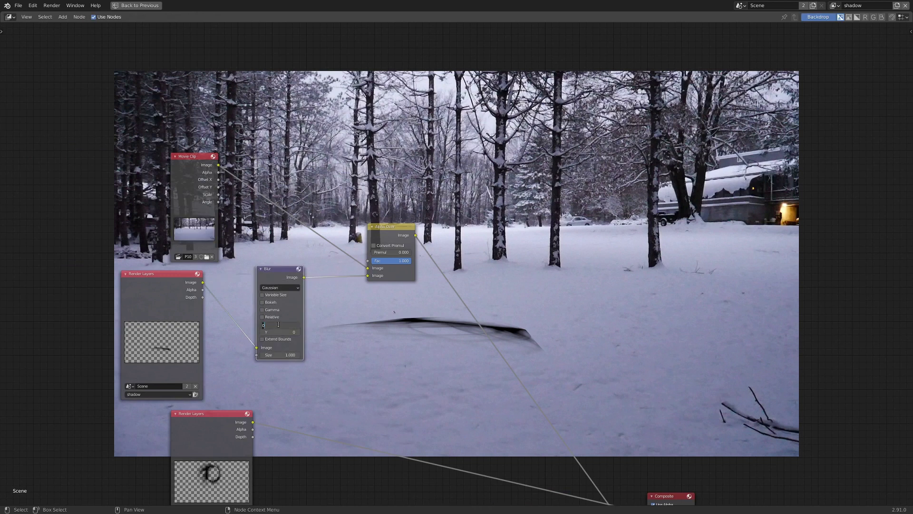
{"action": "type", "text": "30"}
{"action": "key", "text": "Tab"}
{"action": "key", "text": "Return"}
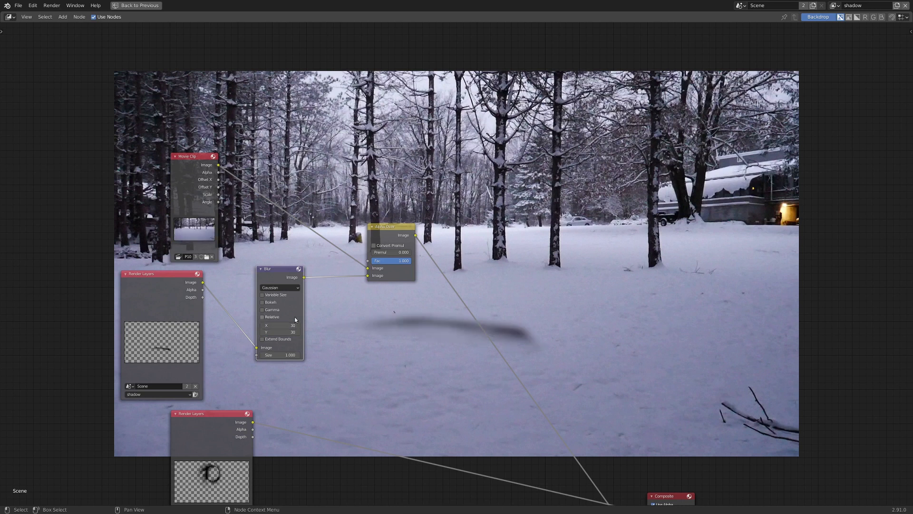
Step: Duplicate the Alpha Over node onto the Viewer link and connect the smoke Render Layers image to its second Image input
{"action": "middle_click_drag", "start_coordinate": [466, 326], "coordinate": [333, 285]}
{"action": "mouse_move", "coordinate": [151, 208]}
{"action": "left_mouse_down"}
{"action": "mouse_move", "coordinate": [161, 194]}
{"action": "mouse_move", "coordinate": [149, 210]}
{"action": "left_mouse_up"}
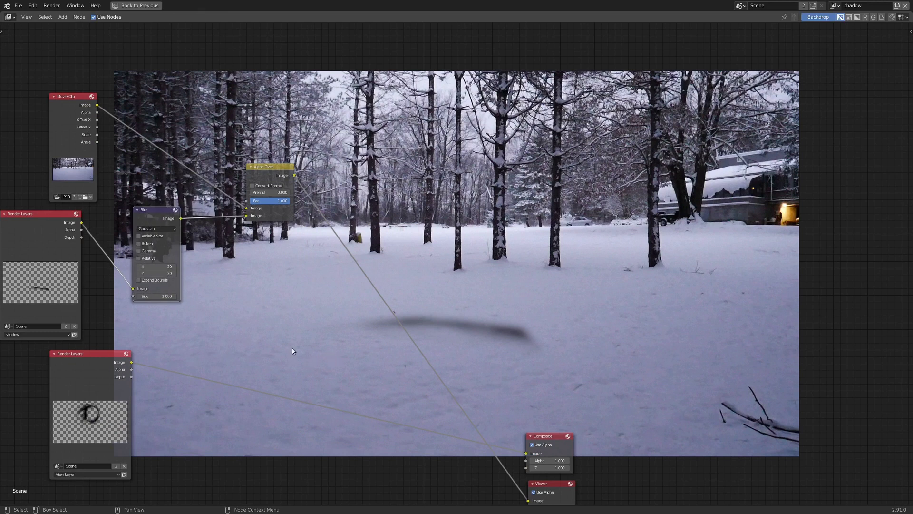
{"action": "scroll", "coordinate": [256, 168], "scroll_direction": "down", "scroll_amount": 1}
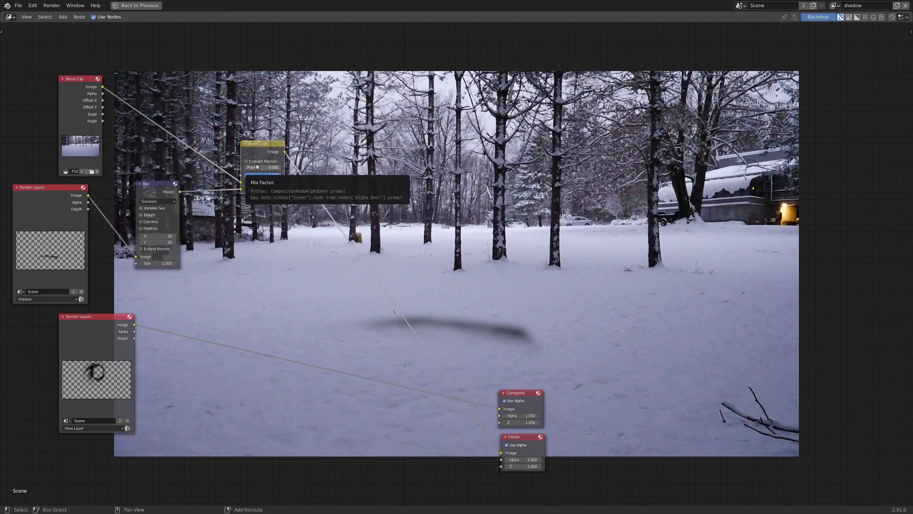
{"action": "key", "text": "shift+d"}
{"action": "left_click", "coordinate": [421, 355]}
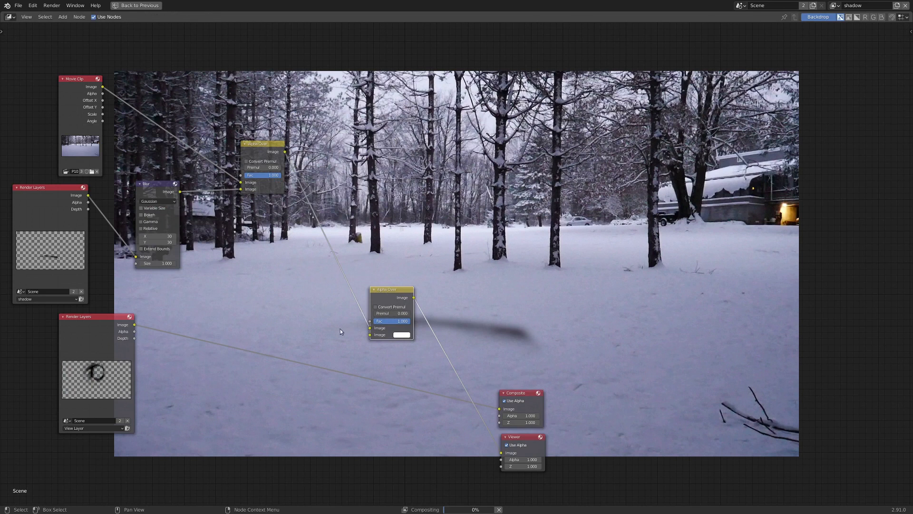
{"action": "left_click_drag", "start_coordinate": [135, 325], "coordinate": [371, 336]}
Step: Move the Composite and Viewer nodes together farther away from the new Alpha Over node
{"action": "middle_click_drag", "start_coordinate": [371, 336], "coordinate": [260, 317]}
{"action": "left_click_drag", "start_coordinate": [368, 316], "coordinate": [501, 457]}
{"action": "key", "text": "g"}
{"action": "left_click", "coordinate": [463, 373]}
{"action": "middle_click_drag", "start_coordinate": [464, 372], "coordinate": [518, 435]}
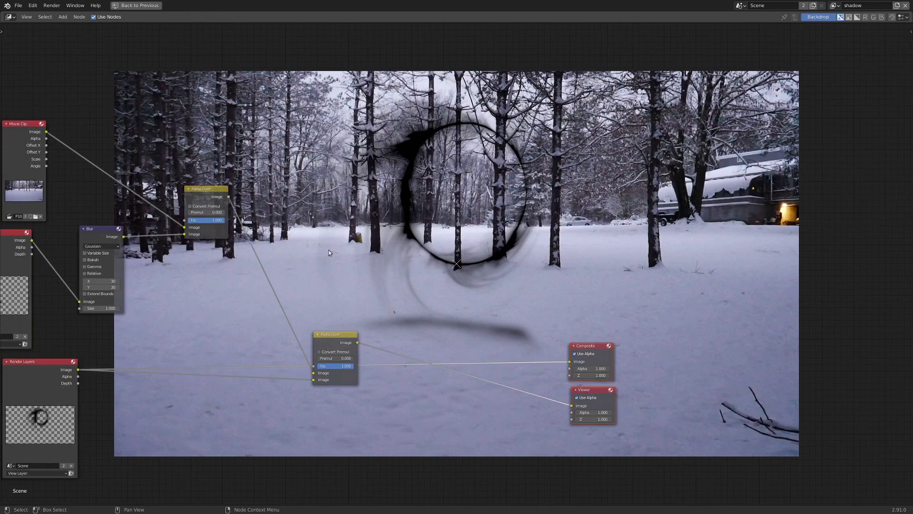
Step: Move the smoke Render Layers node clear and shift the movie clip, shadow, Blur and first Alpha Over nodes away as a group
{"action": "scroll", "coordinate": [286, 255], "scroll_direction": "down", "scroll_amount": 5}
{"action": "middle_click_drag", "start_coordinate": [198, 264], "coordinate": [447, 213]}
{"action": "left_click_drag", "start_coordinate": [376, 281], "coordinate": [320, 349]}
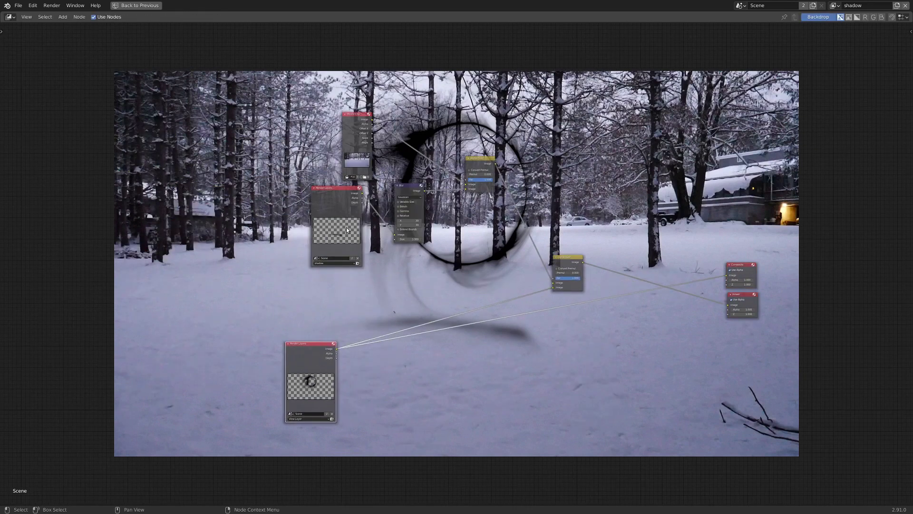
{"action": "left_click_drag", "start_coordinate": [236, 101], "coordinate": [487, 226]}
{"action": "key", "text": "g"}
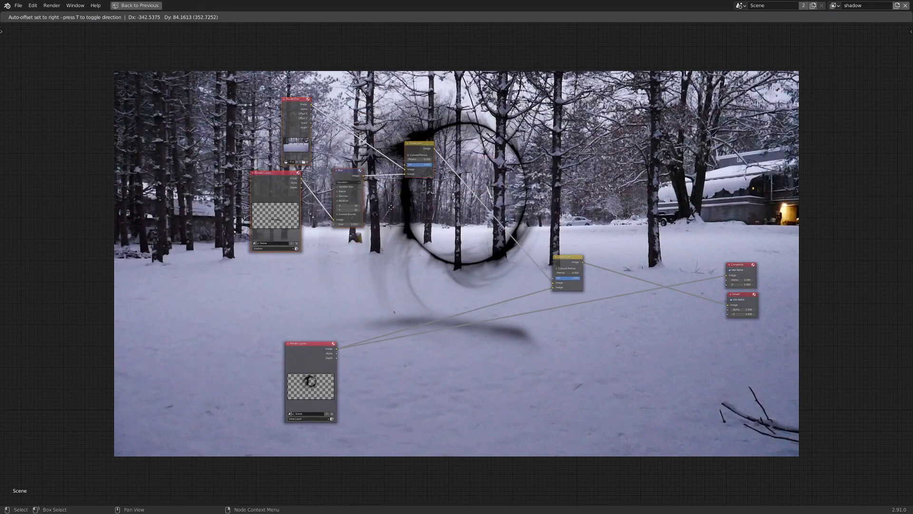
{"action": "left_click", "coordinate": [287, 205]}
{"action": "scroll", "coordinate": [298, 226], "scroll_direction": "up", "scroll_amount": 1}
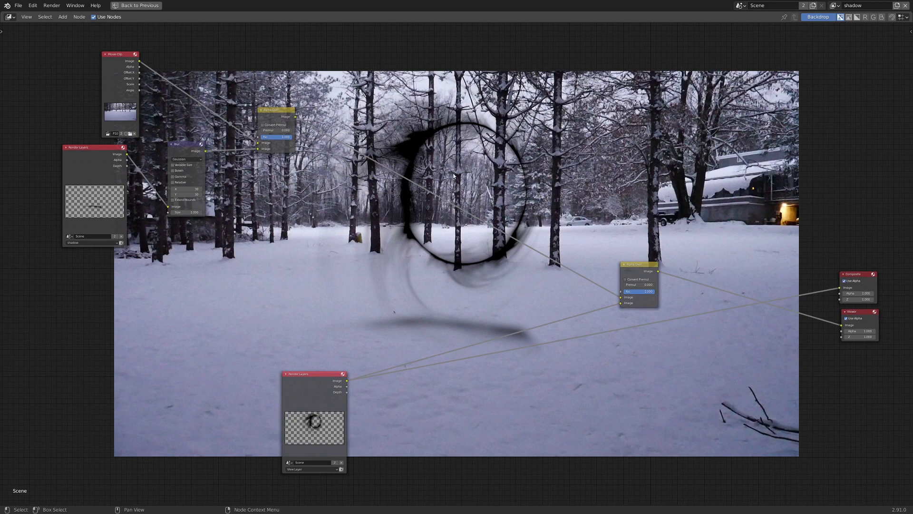
{"action": "middle_click_drag", "start_coordinate": [414, 174], "coordinate": [410, 198]}
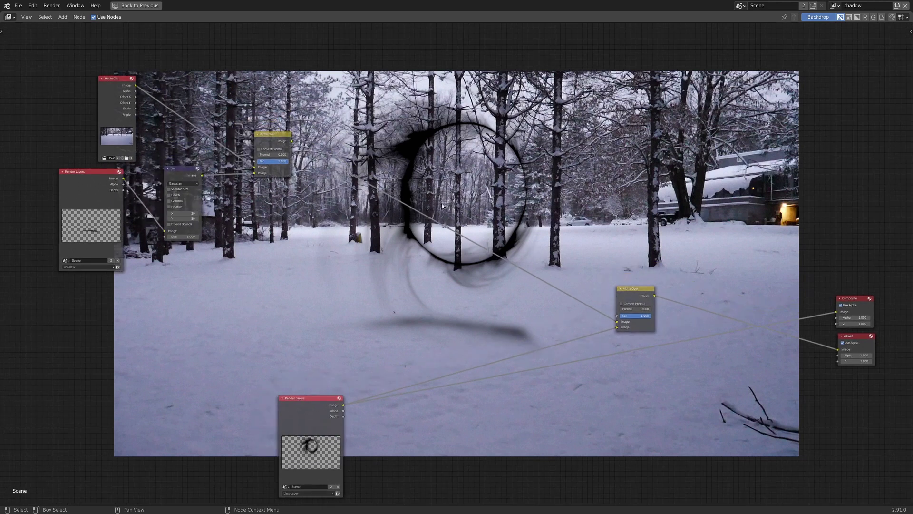
Step: Reposition the smoke Render Layers node below the shadow layer and add a second Blur node between it and the first Alpha Over node
{"action": "left_click_drag", "start_coordinate": [309, 398], "coordinate": [280, 425]}
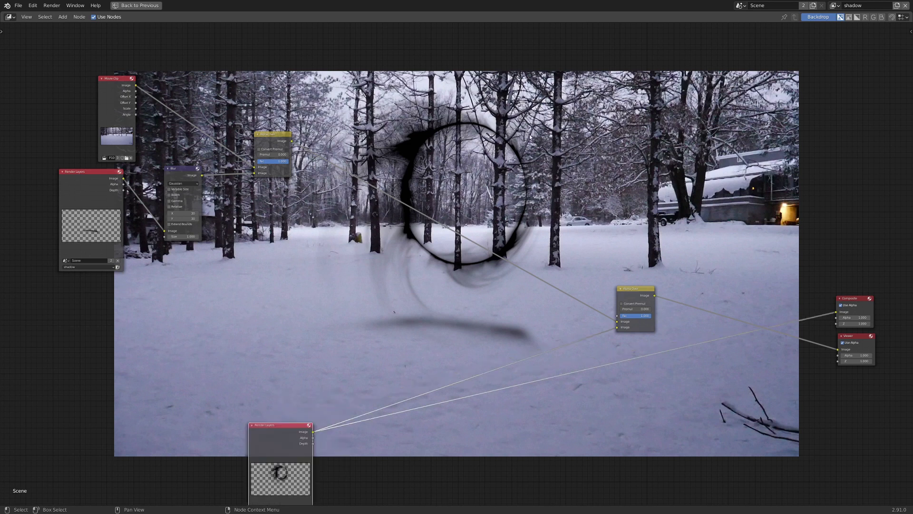
{"action": "left_click_drag", "start_coordinate": [263, 442], "coordinate": [106, 381]}
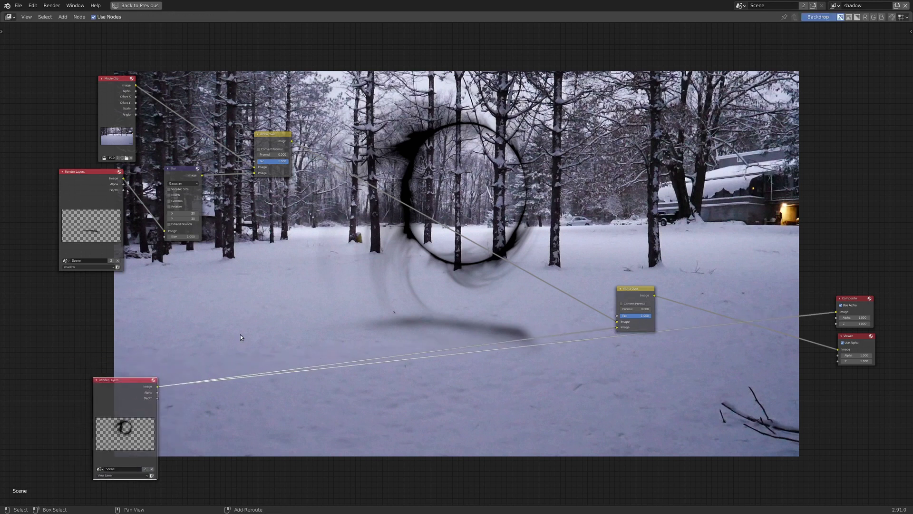
{"action": "key", "text": "shift+a"}
{"action": "mouse_move", "coordinate": [241, 335]}
{"action": "left_click", "coordinate": [277, 343]}
{"action": "left_click", "coordinate": [238, 253]}
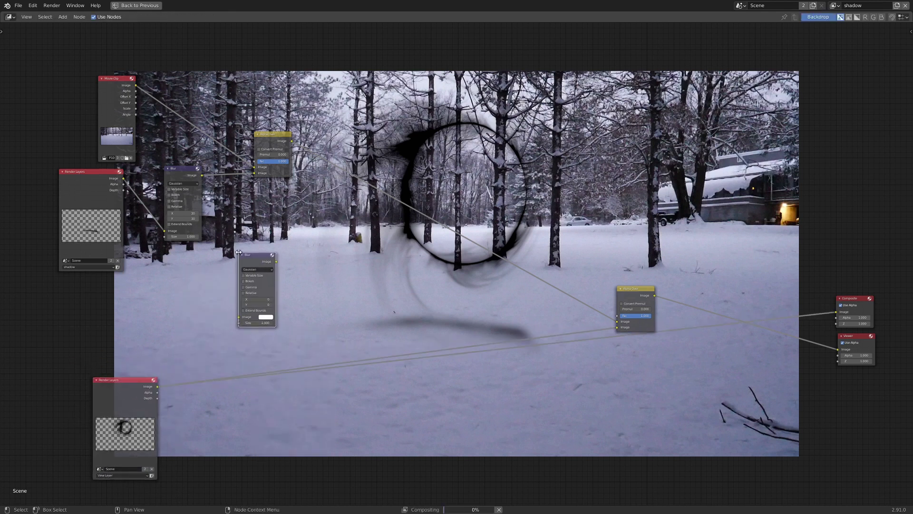
Step: Set the new Blur node's size to 60 in both X and Y
{"action": "left_click", "coordinate": [260, 301]}
{"action": "type", "text": "60"}
{"action": "key", "text": "Tab"}
{"action": "type", "text": "60"}
{"action": "key", "text": "Return"}
Step: Connect the smoke Render Layers image to the new Blur node and preview the blurred result
{"action": "scroll", "coordinate": [257, 316], "scroll_direction": "up", "scroll_amount": 2}
{"action": "middle_click_drag", "start_coordinate": [253, 320], "coordinate": [332, 286]}
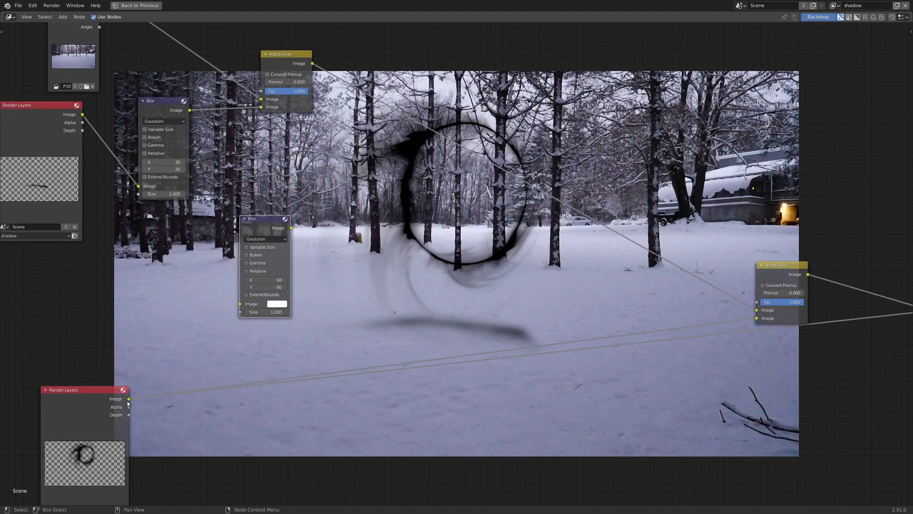
{"action": "left_click_drag", "start_coordinate": [128, 400], "coordinate": [239, 304]}
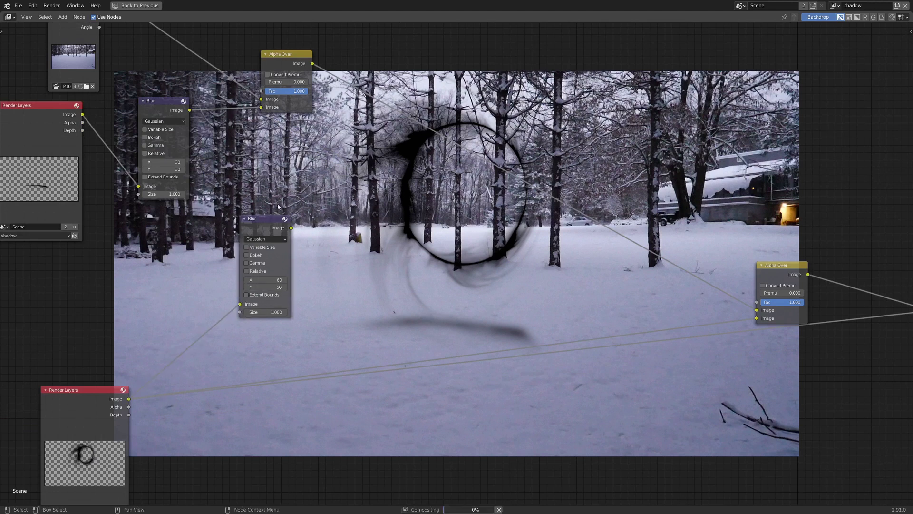
{"action": "left_click", "coordinate": [278, 229], "text": "ctrl+shift"}
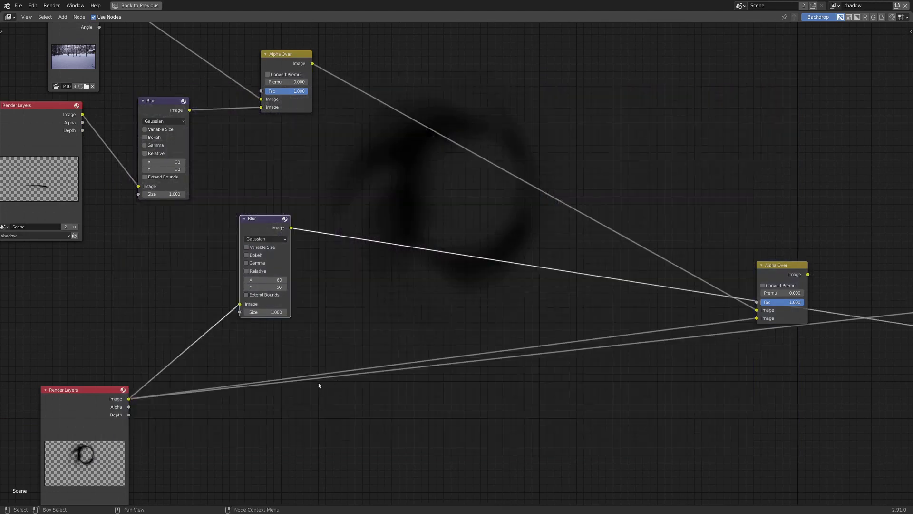
Step: Feed the new Blur node from the smoke Render Layers node's Alpha output instead of its Image output
{"action": "middle_click_drag", "start_coordinate": [354, 342], "coordinate": [428, 253]}
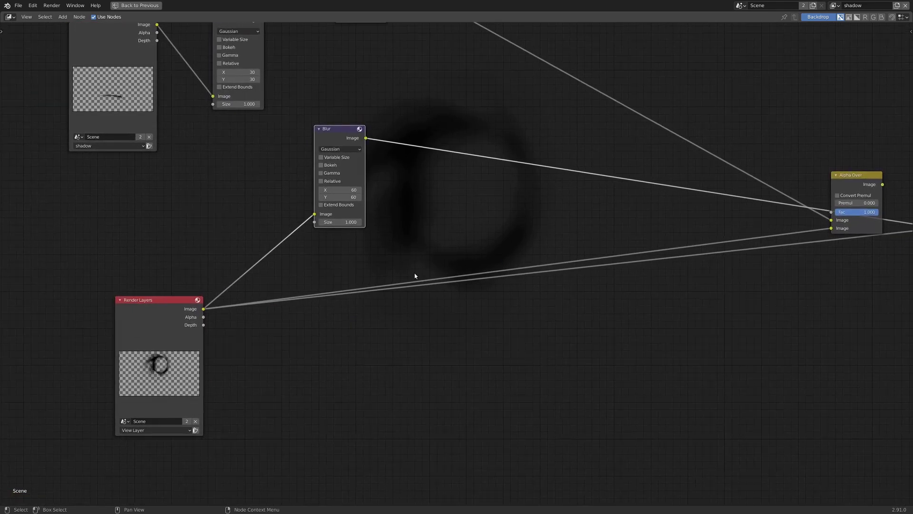
{"action": "left_click_drag", "start_coordinate": [204, 317], "coordinate": [318, 214]}
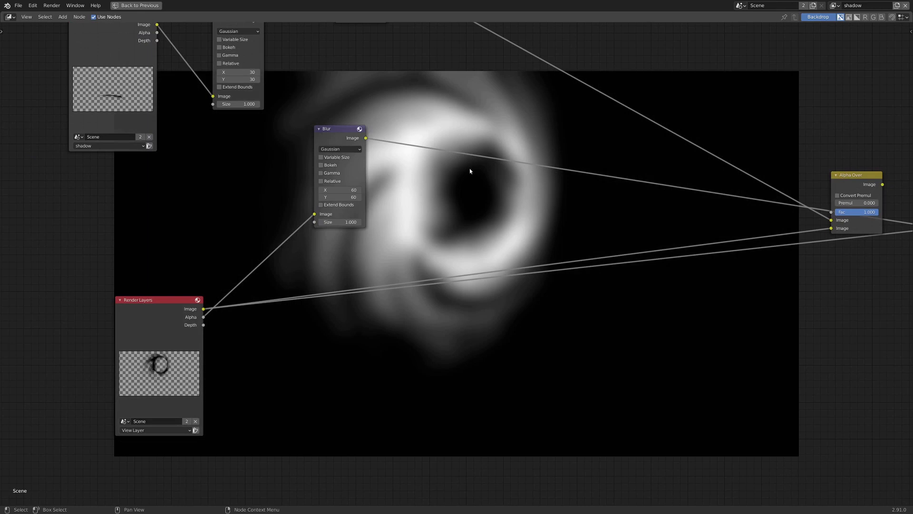
{"action": "scroll", "coordinate": [348, 158], "scroll_direction": "down", "scroll_amount": 7}
{"action": "middle_click_drag", "start_coordinate": [363, 190], "coordinate": [313, 282]}
{"action": "scroll", "coordinate": [338, 289], "scroll_direction": "up", "scroll_amount": 3}
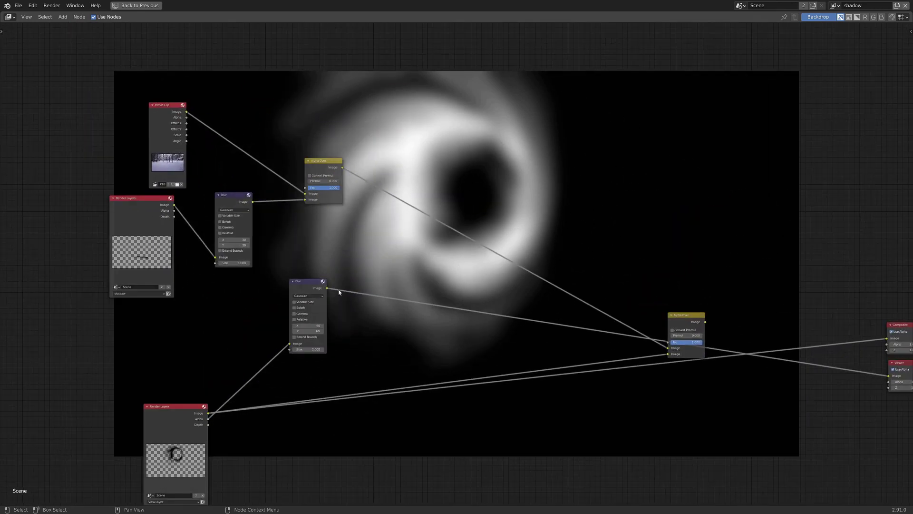
Step: Insert a Displace node on the link between the two Alpha Over nodes
{"action": "left_click_drag", "start_coordinate": [330, 164], "coordinate": [326, 163]}
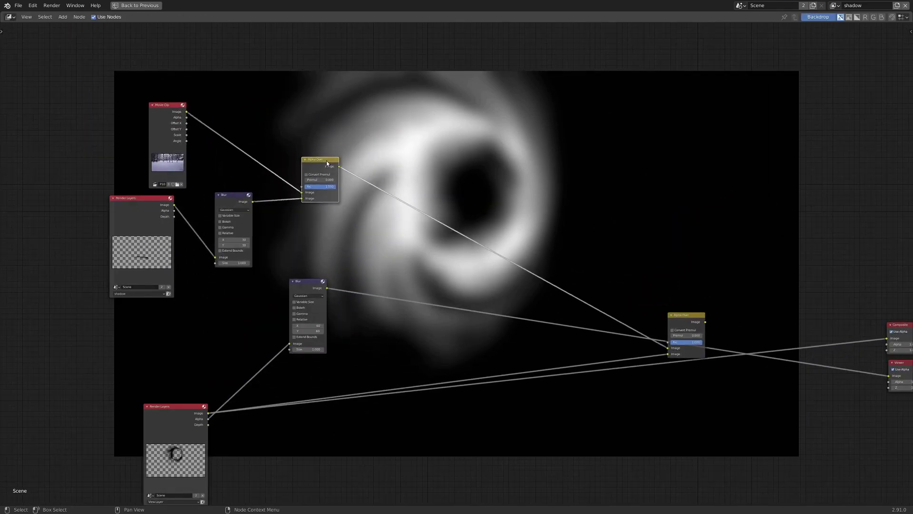
{"action": "key", "text": "shift+a"}
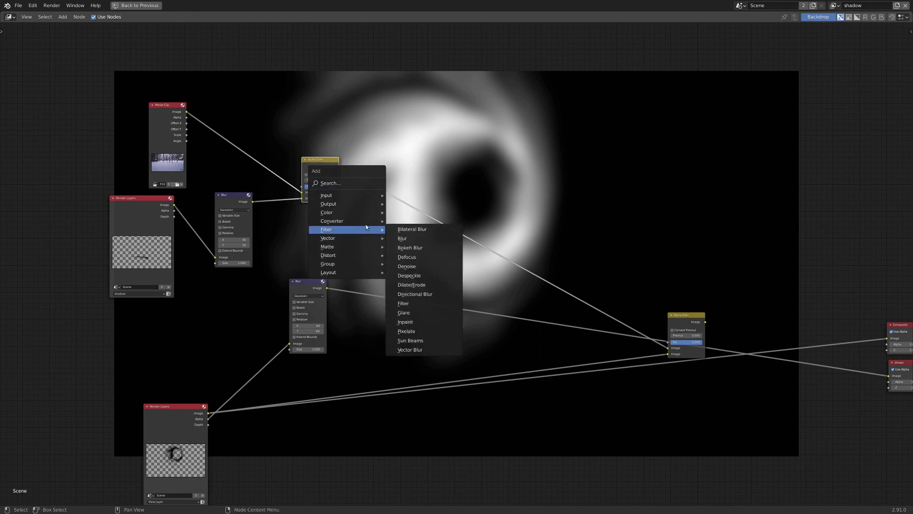
{"action": "mouse_move", "coordinate": [350, 210]}
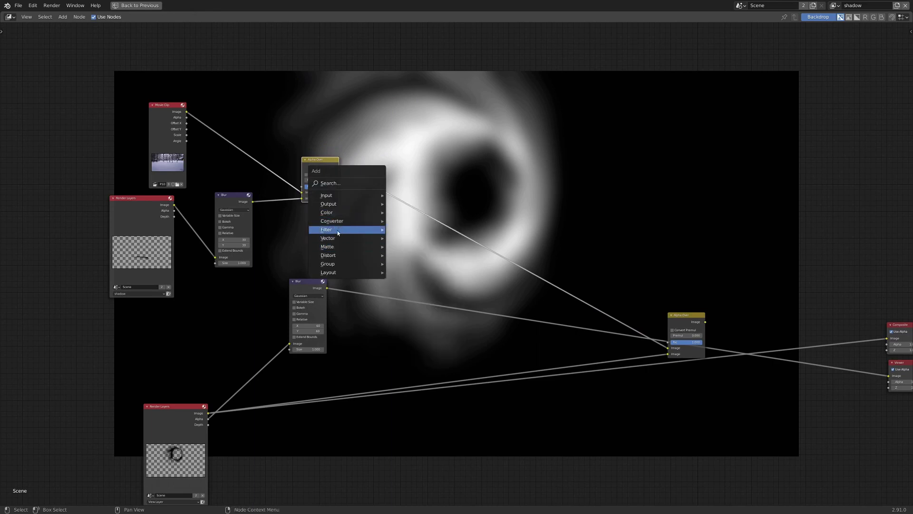
{"action": "mouse_move", "coordinate": [351, 254]}
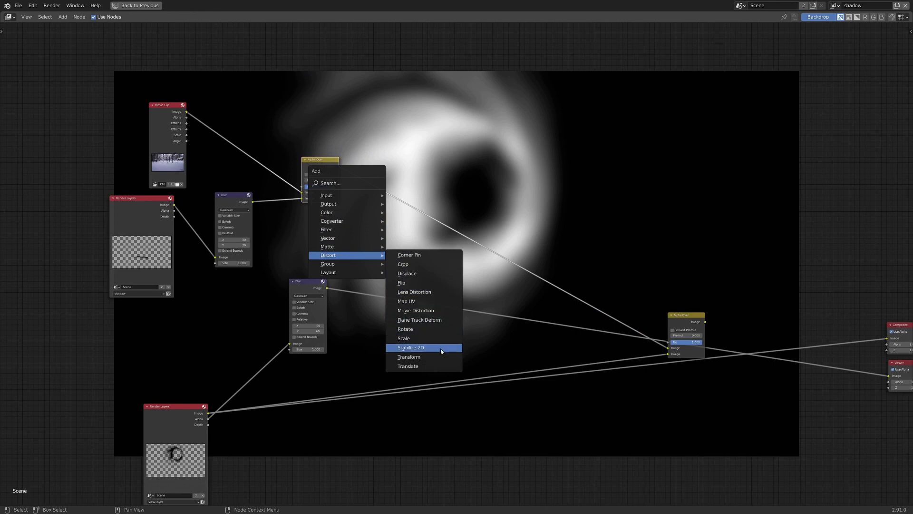
{"action": "left_click", "coordinate": [435, 274]}
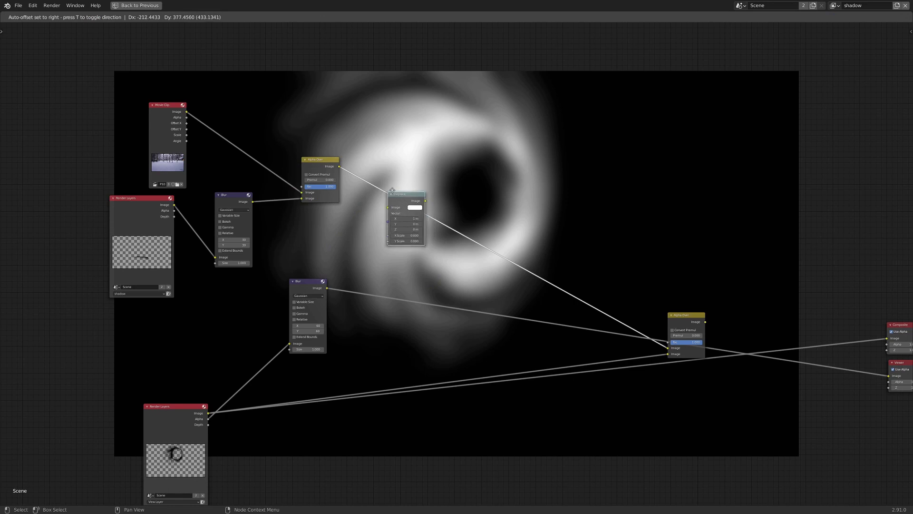
{"action": "left_click", "coordinate": [382, 183]}
Step: Connect the smoke Blur output to the Displace node's Vector input and preview the images with and without displacement
{"action": "scroll", "coordinate": [431, 185], "scroll_direction": "up", "scroll_amount": 3}
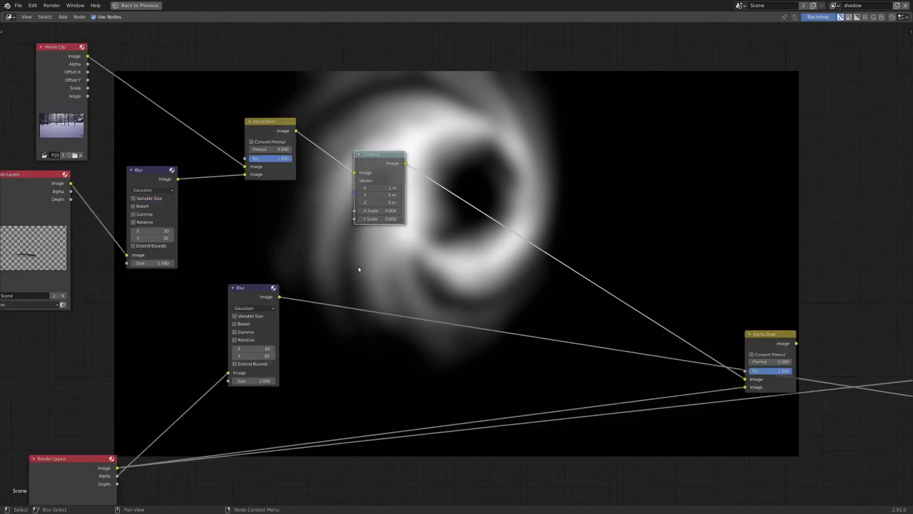
{"action": "left_click_drag", "start_coordinate": [232, 306], "coordinate": [328, 173]}
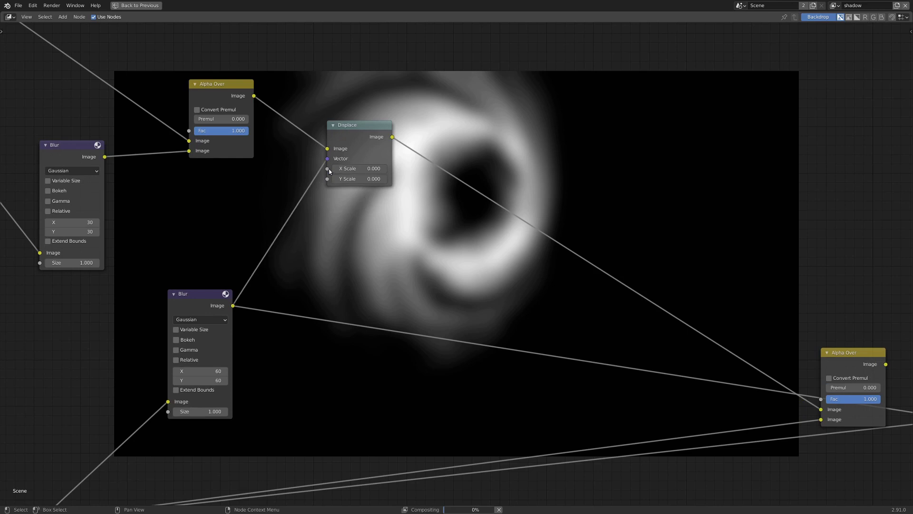
{"action": "left_click", "coordinate": [362, 136], "text": "ctrl+shift"}
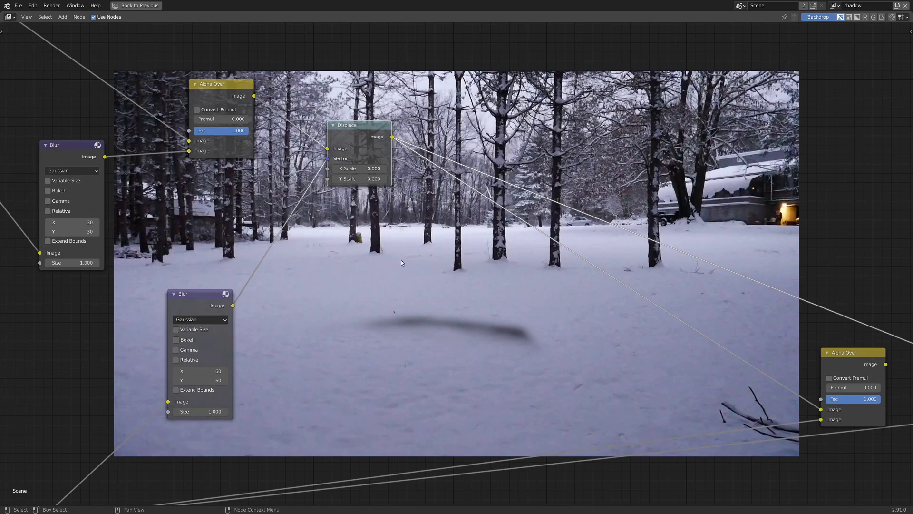
{"action": "middle_click_drag", "start_coordinate": [401, 260], "coordinate": [403, 303]}
{"action": "left_click", "coordinate": [228, 130], "text": "ctrl+shift"}
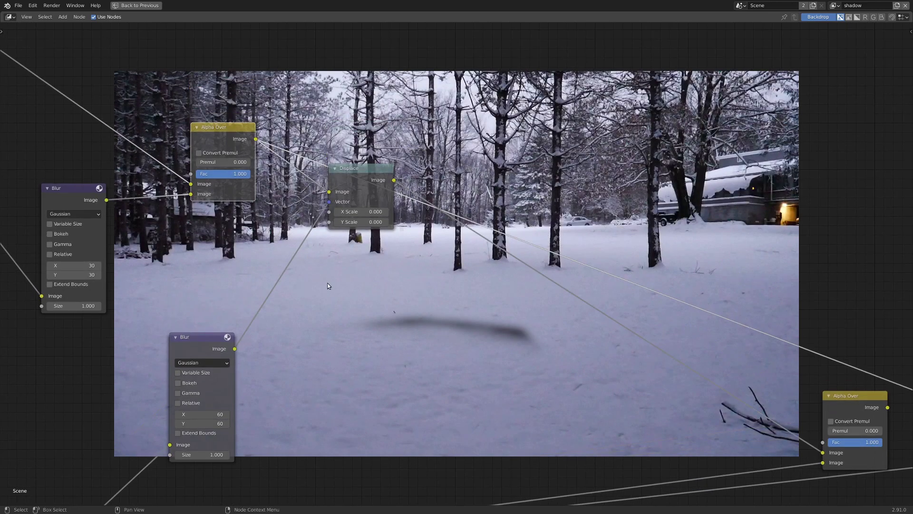
Step: Set the Displace node's X Scale and Y Scale to 30
{"action": "scroll", "coordinate": [376, 277], "scroll_direction": "up", "scroll_amount": 2}
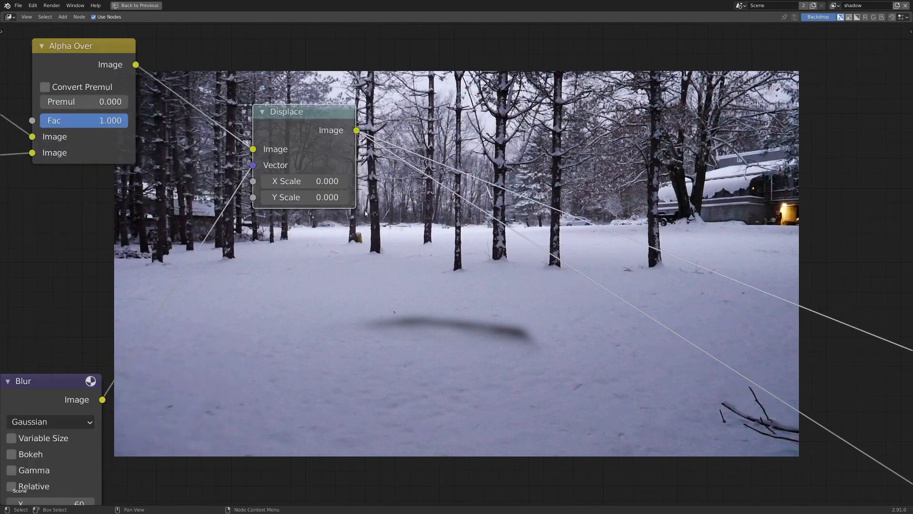
{"action": "left_click", "coordinate": [311, 185]}
{"action": "type", "text": "0.0"}
{"action": "type", "text": "30"}
{"action": "key", "text": "Tab"}
{"action": "type", "text": "30"}
{"action": "key", "text": "Return"}
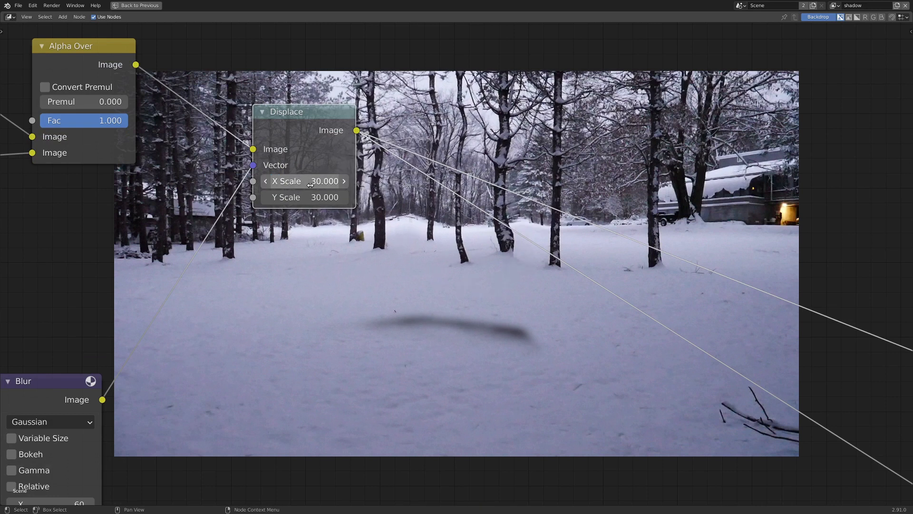
Step: Compare the first Alpha Over output with the Displace output in the Viewer
{"action": "middle_click_drag", "start_coordinate": [428, 260], "coordinate": [411, 393]}
{"action": "left_click", "coordinate": [68, 194], "text": "ctrl+shift"}
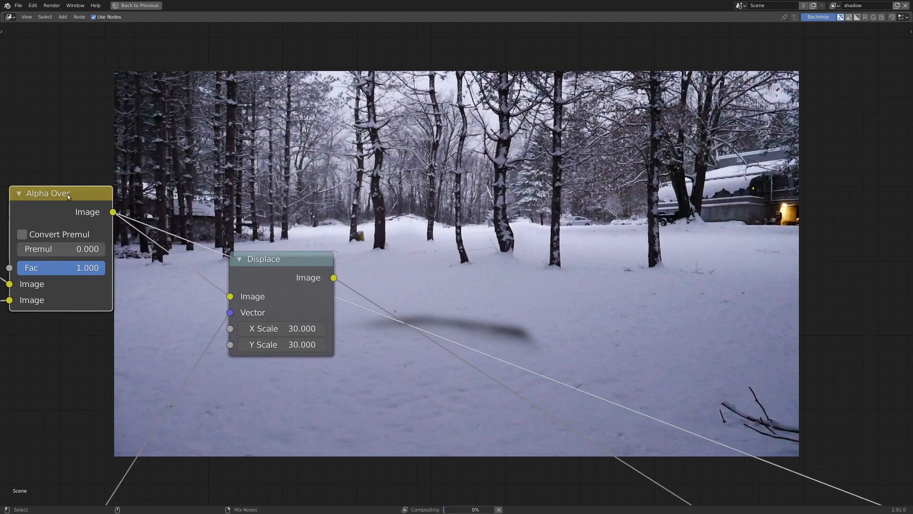
{"action": "left_click", "coordinate": [298, 261], "text": "ctrl+shift"}
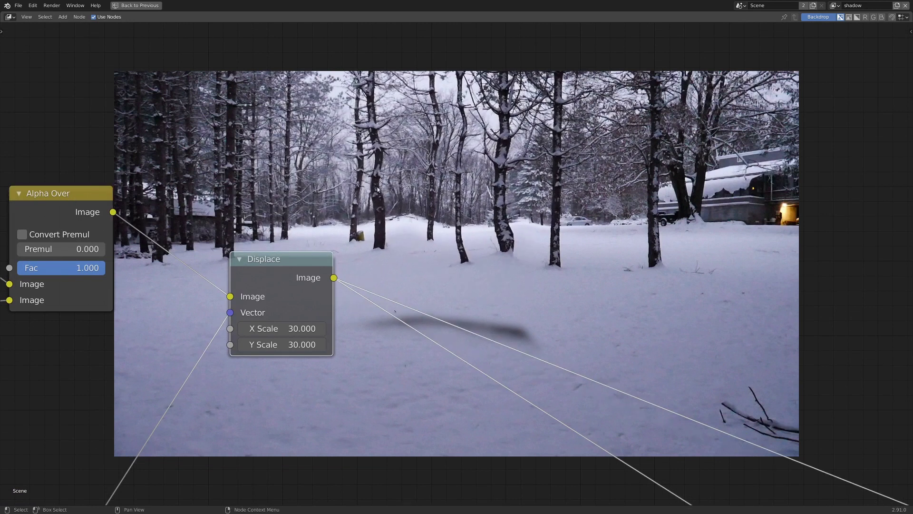
{"action": "scroll", "coordinate": [333, 217], "scroll_direction": "down", "scroll_amount": 4}
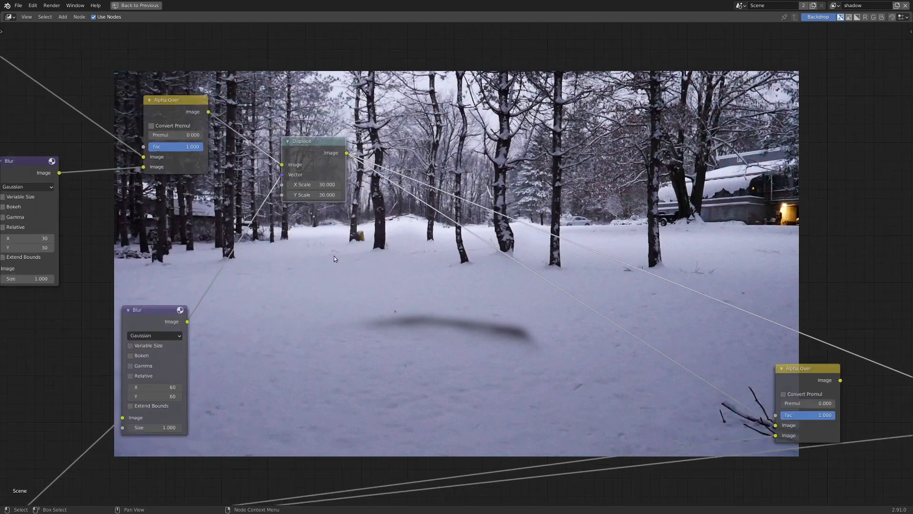
{"action": "middle_click_drag", "start_coordinate": [405, 257], "coordinate": [353, 238]}
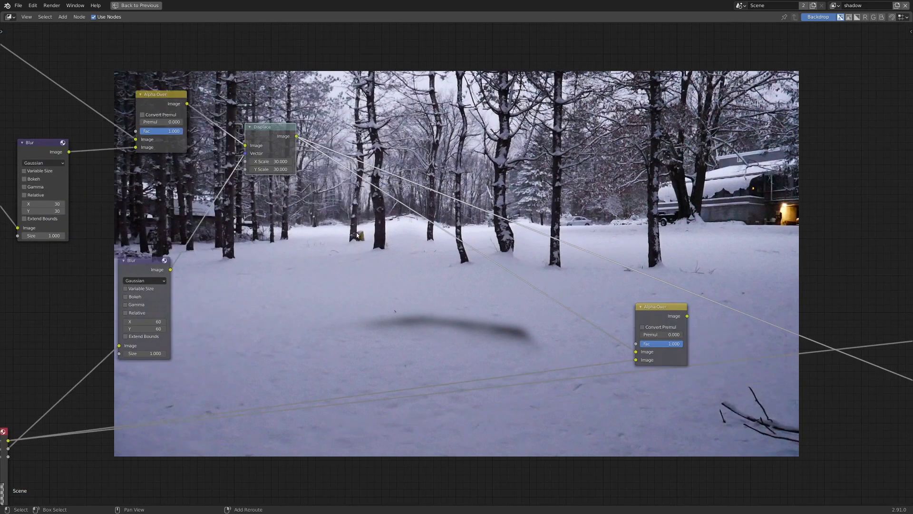
{"action": "key", "text": "shift+a"}
{"action": "key", "text": "shift+a"}
{"action": "mouse_move", "coordinate": [318, 224]}
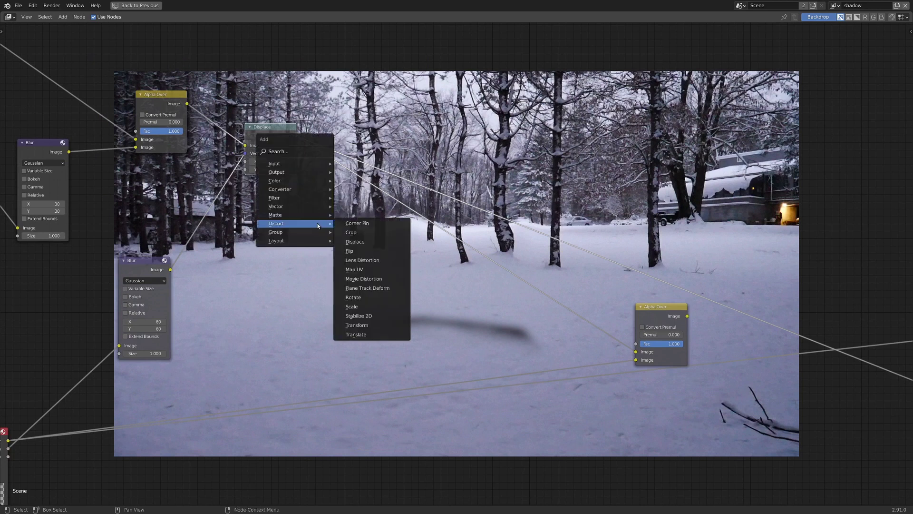
{"action": "left_click", "coordinate": [389, 260]}
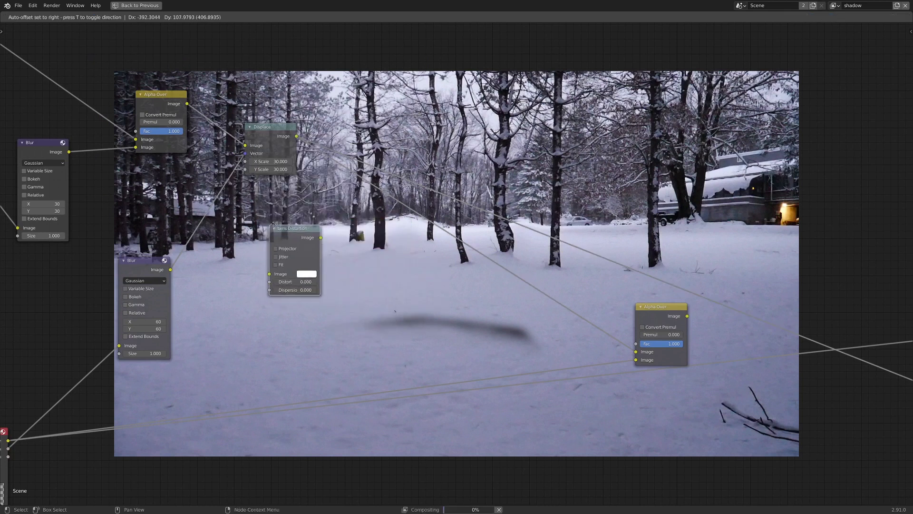
{"action": "left_click", "coordinate": [301, 232]}
{"action": "left_click_drag", "start_coordinate": [301, 232], "coordinate": [269, 197]}
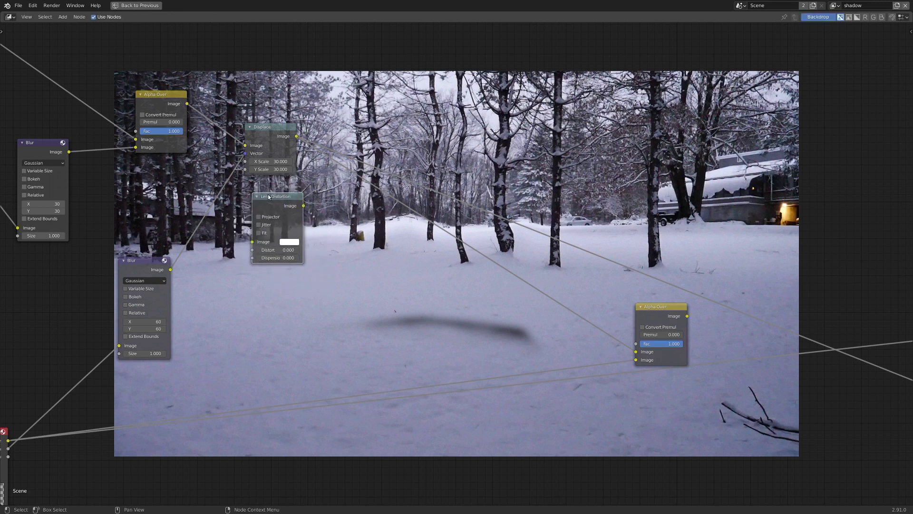
{"action": "left_click_drag", "start_coordinate": [187, 103], "coordinate": [247, 242]}
{"action": "left_click", "coordinate": [290, 234]}
{"action": "key", "text": "x"}
Step: Add a Lens Distortion node below the Displace node, feed it the first Alpha Over output and preview it in the Viewer
{"action": "key", "text": "shift+a"}
{"action": "mouse_move", "coordinate": [290, 237]}
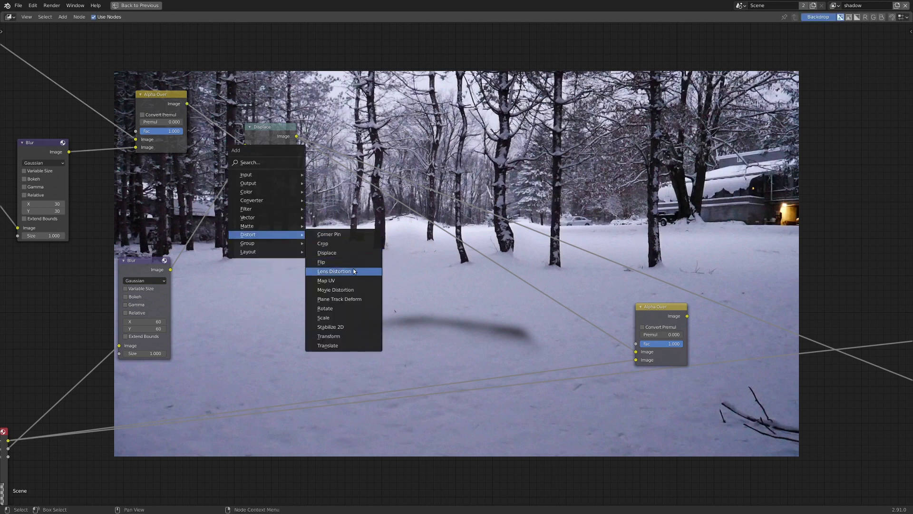
{"action": "left_click", "coordinate": [334, 271]}
{"action": "left_click", "coordinate": [238, 177]}
{"action": "left_click_drag", "start_coordinate": [187, 104], "coordinate": [263, 243]}
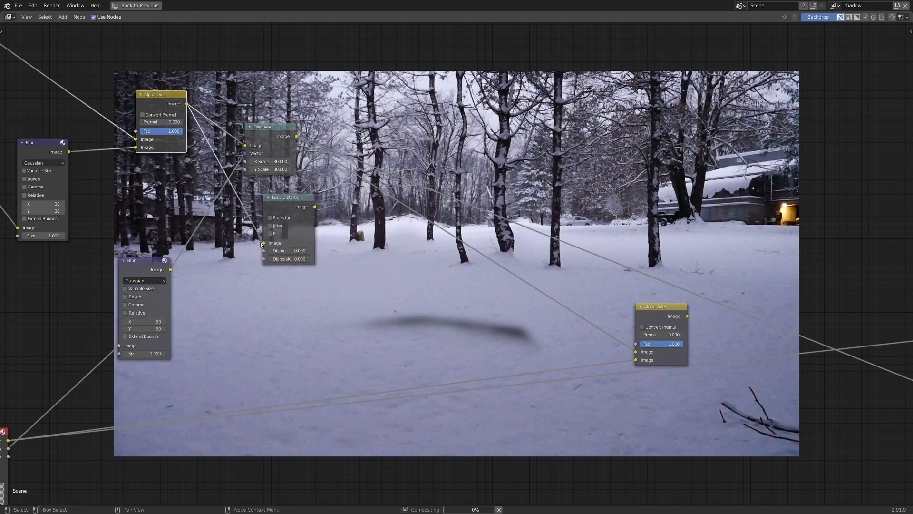
{"action": "left_click", "coordinate": [287, 200], "text": "ctrl+shift"}
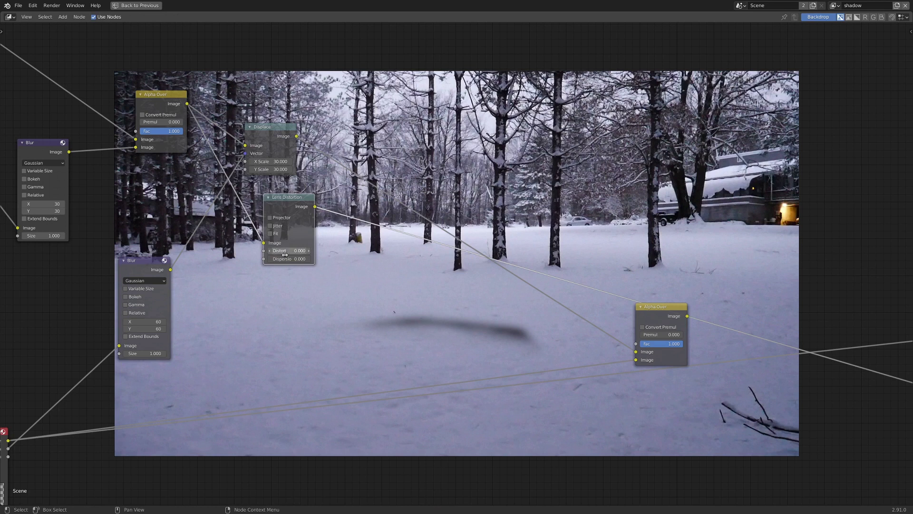
Step: Set the Lens Distortion node's Dispersion to 0.5
{"action": "scroll", "coordinate": [285, 251], "scroll_direction": "up", "scroll_amount": 4}
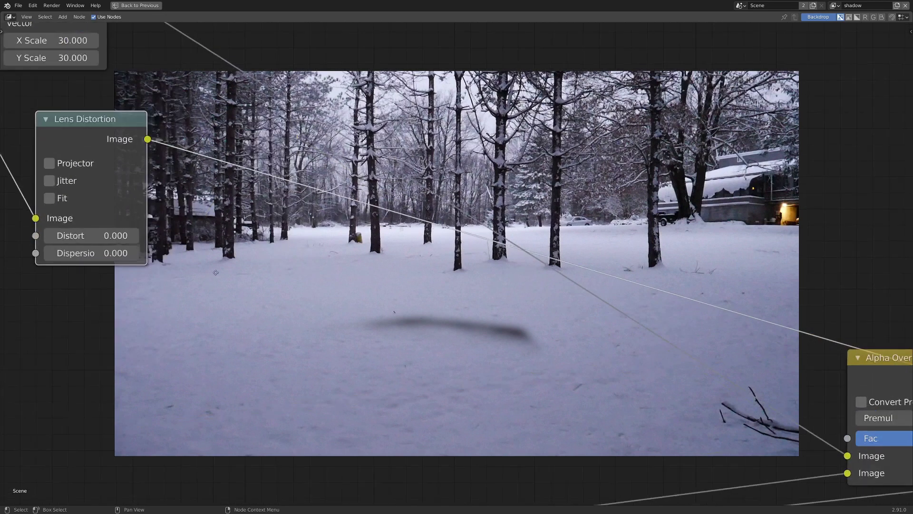
{"action": "middle_click_drag", "start_coordinate": [46, 253], "coordinate": [214, 230]}
{"action": "left_click", "coordinate": [225, 231]}
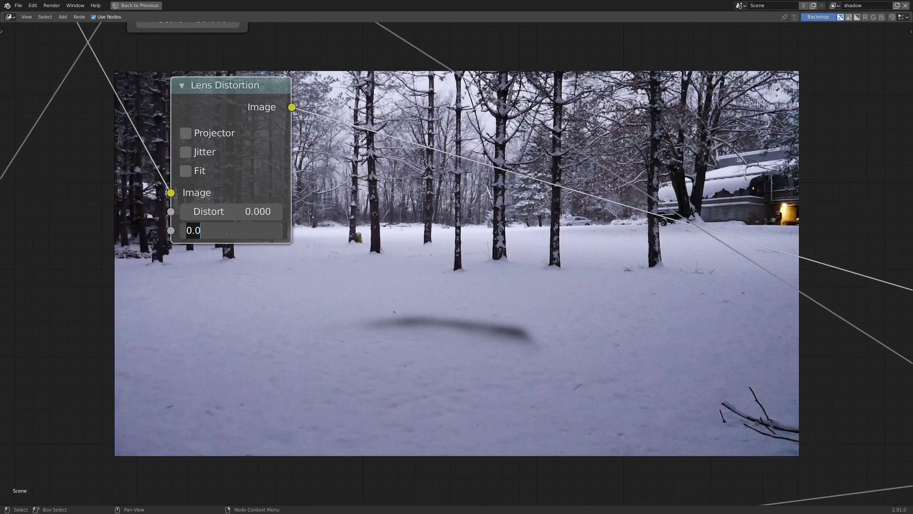
{"action": "type", "text": ".5"}
{"action": "key", "text": "Return"}
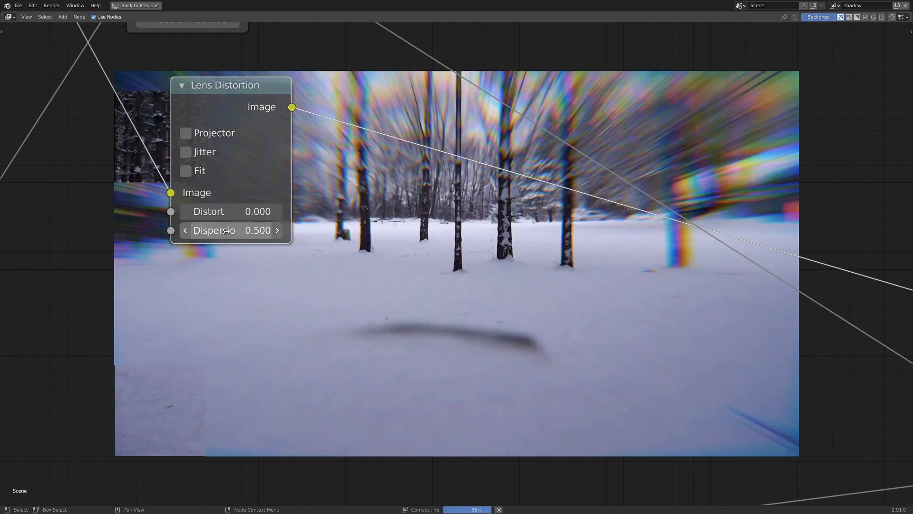
Step: Connect the Displace output to the Lens Distortion node's Image input and compare both nodes' results in the Viewer
{"action": "scroll", "coordinate": [322, 245], "scroll_direction": "down", "scroll_amount": 3}
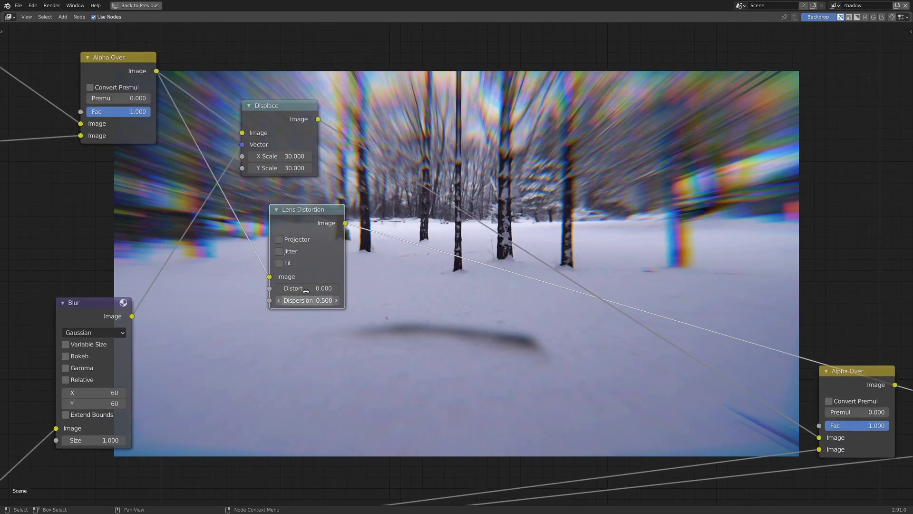
{"action": "left_click_drag", "start_coordinate": [297, 209], "coordinate": [371, 234]}
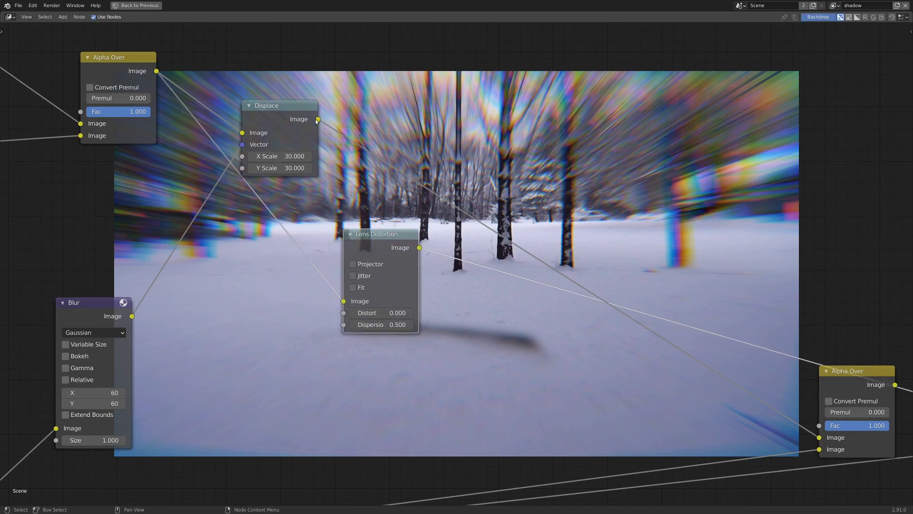
{"action": "left_click_drag", "start_coordinate": [318, 120], "coordinate": [343, 301]}
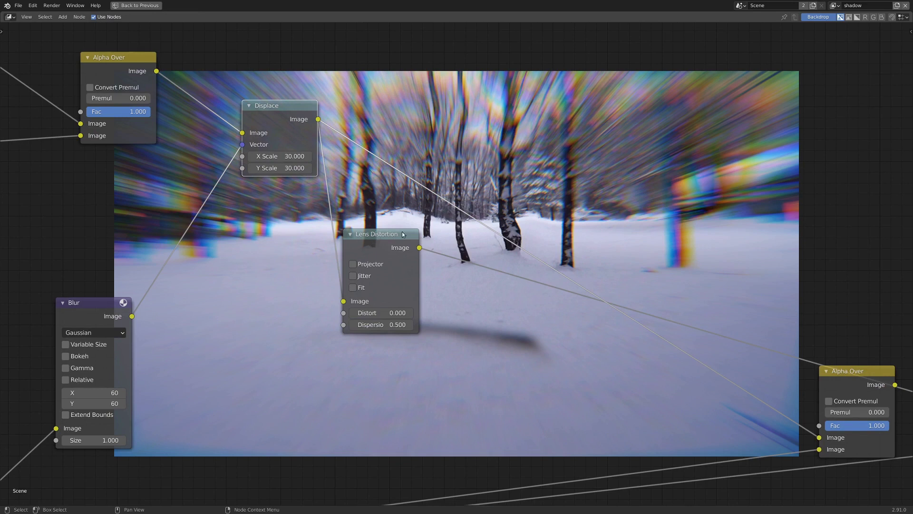
{"action": "scroll", "coordinate": [380, 257], "scroll_direction": "down", "scroll_amount": 2}
{"action": "left_click_drag", "start_coordinate": [359, 279], "coordinate": [313, 249]}
{"action": "left_click_drag", "start_coordinate": [157, 321], "coordinate": [173, 337]}
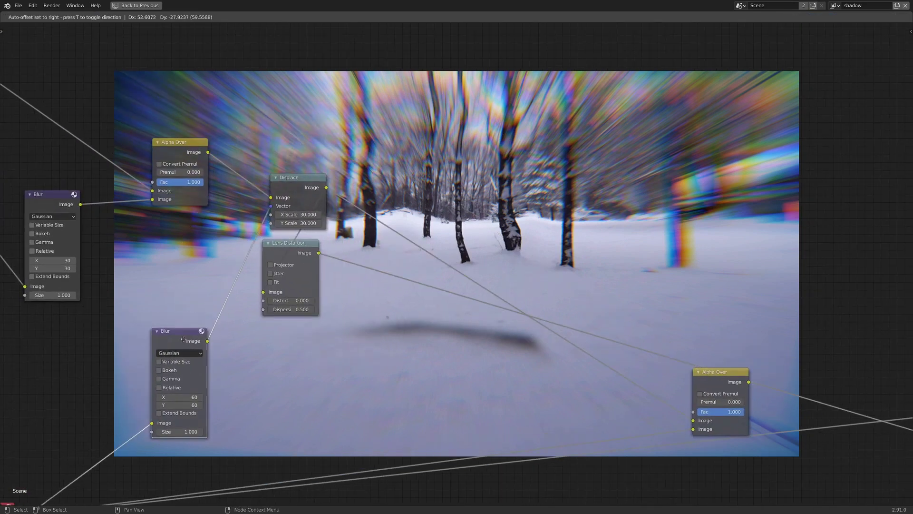
{"action": "left_click", "coordinate": [297, 190], "text": "ctrl+shift"}
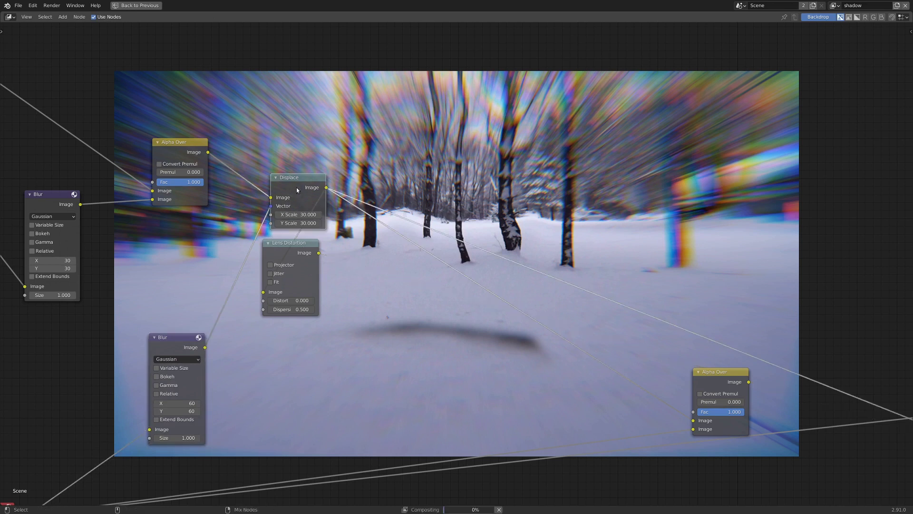
{"action": "left_click", "coordinate": [292, 253], "text": "ctrl+shift"}
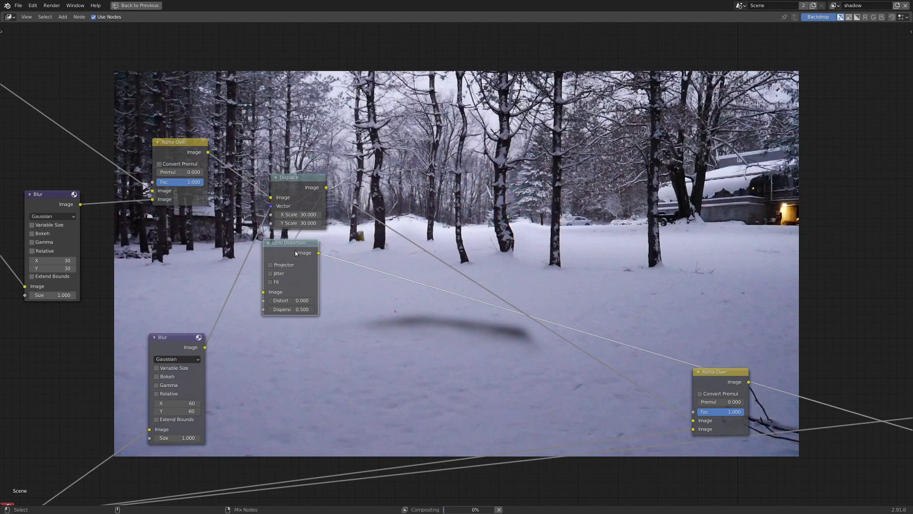
Step: Insert a Mix node after the Displace node and connect the Lens Distortion output to its second Image input
{"action": "key", "text": "shift+a"}
{"action": "mouse_move", "coordinate": [385, 286]}
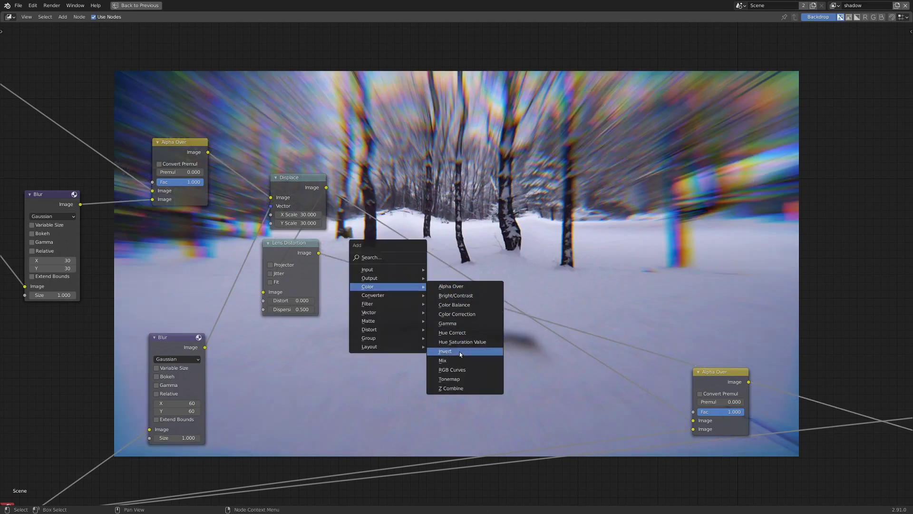
{"action": "left_click", "coordinate": [459, 359]}
{"action": "left_click", "coordinate": [431, 227]}
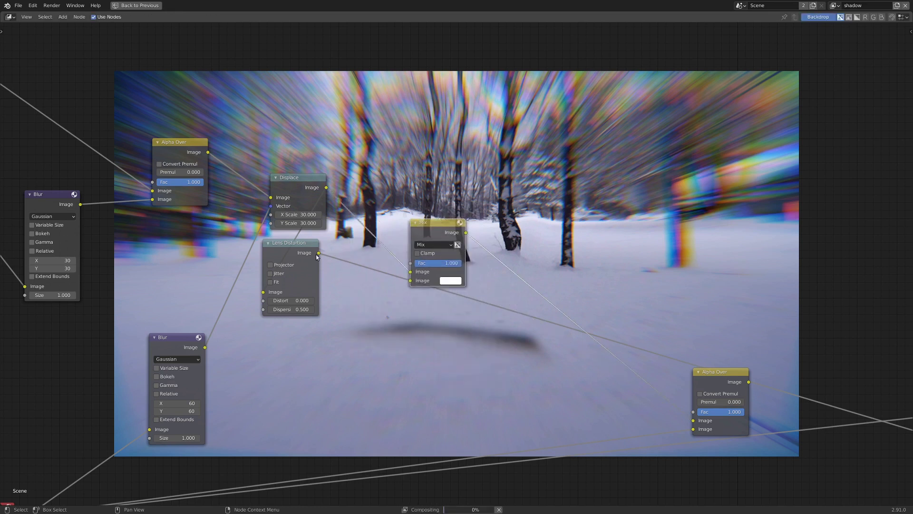
{"action": "left_click_drag", "start_coordinate": [432, 225], "coordinate": [416, 188]}
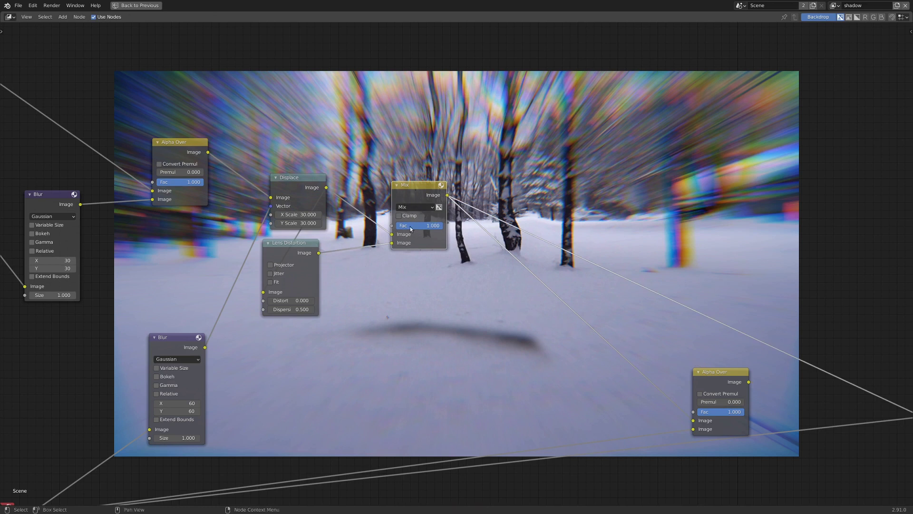
Step: Connect the smoke Blur output to the Mix node's Fac input and preview the Mix result in the Viewer
{"action": "left_click_drag", "start_coordinate": [204, 348], "coordinate": [397, 228]}
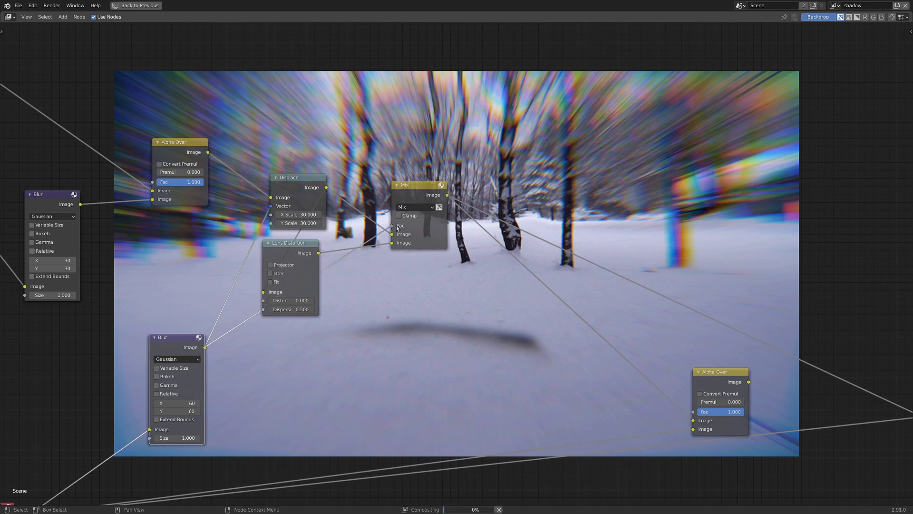
{"action": "middle_click_drag", "start_coordinate": [391, 247], "coordinate": [324, 334]}
{"action": "left_click", "coordinate": [115, 425], "text": "ctrl+shift"}
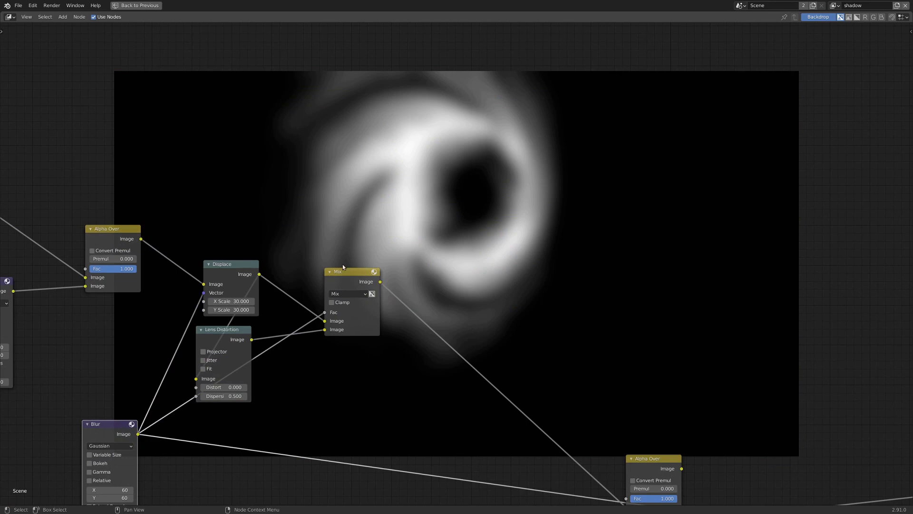
{"action": "left_click", "coordinate": [349, 273], "text": "ctrl+shift"}
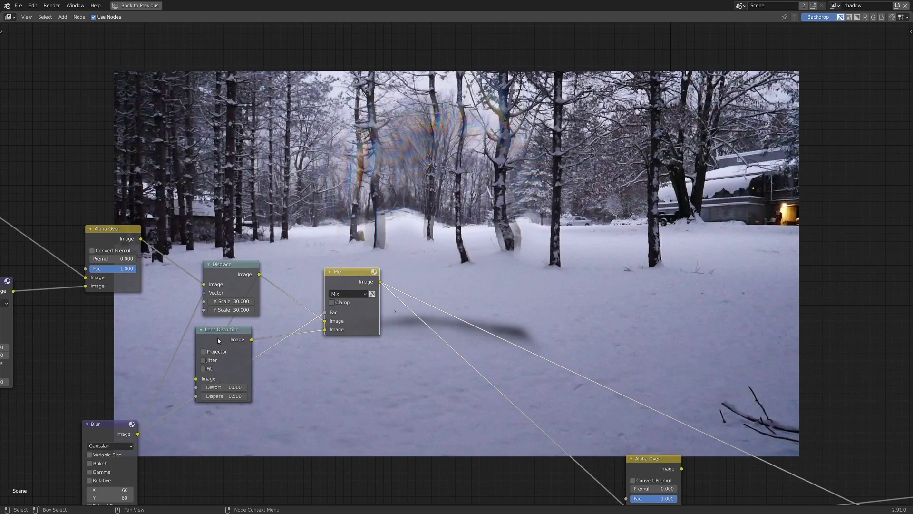
{"action": "left_click_drag", "start_coordinate": [218, 339], "coordinate": [217, 336]}
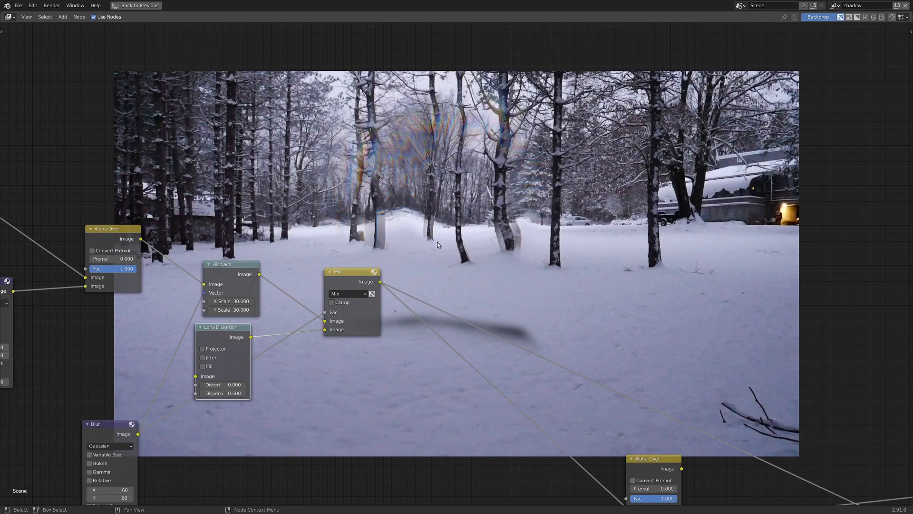
Step: Preview the final Alpha Over output with the smoke over the distorted background
{"action": "scroll", "coordinate": [442, 257], "scroll_direction": "down", "scroll_amount": 4}
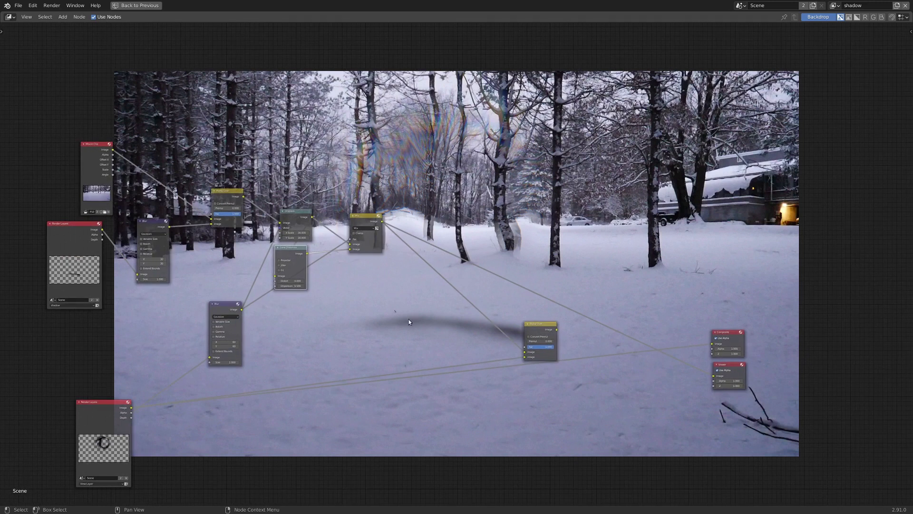
{"action": "middle_click_drag", "start_coordinate": [440, 153], "coordinate": [378, 138]}
{"action": "left_click", "coordinate": [470, 281]}
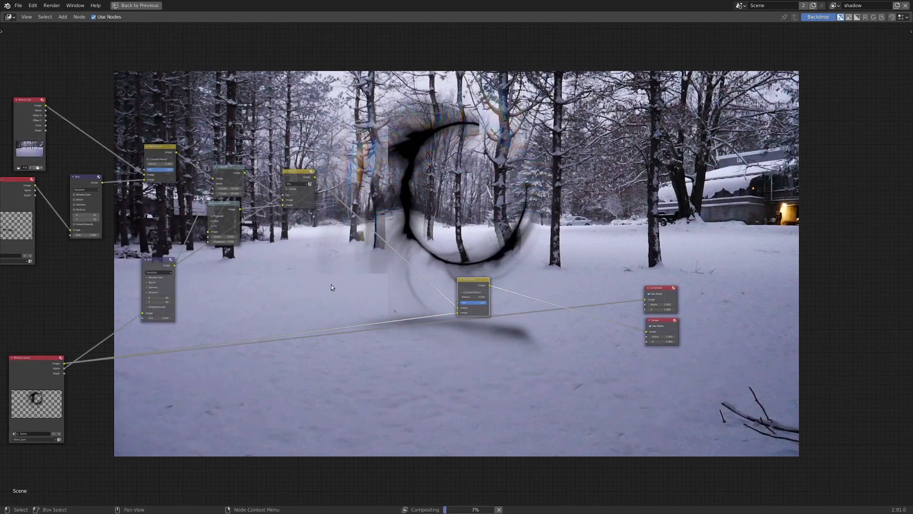
{"action": "scroll", "coordinate": [439, 184], "scroll_direction": "up", "scroll_amount": 2}
{"action": "middle_click_drag", "start_coordinate": [441, 192], "coordinate": [371, 236]}
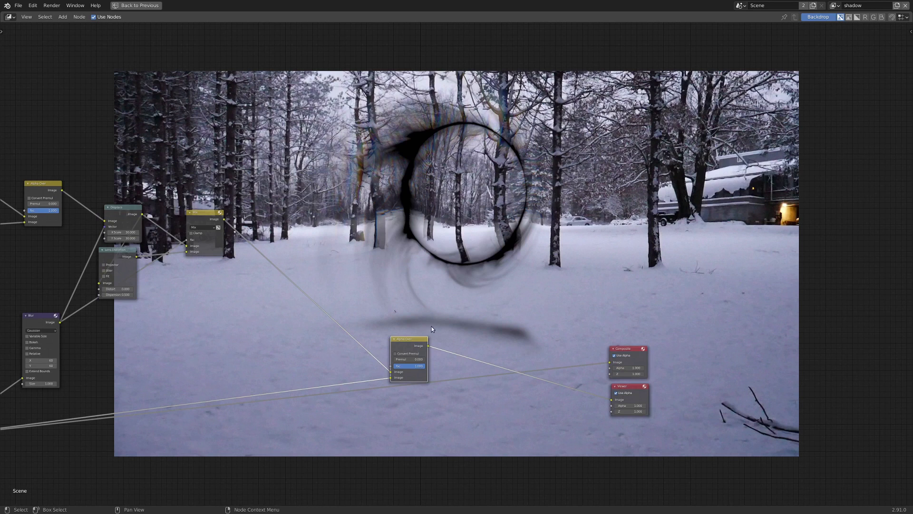
Step: Connect the final Alpha Over output to the Composite node, join the Composite and Viewer links with a reroute and move them farther away
{"action": "scroll", "coordinate": [600, 364], "scroll_direction": "up", "scroll_amount": 2}
{"action": "middle_click_drag", "start_coordinate": [600, 364], "coordinate": [589, 293]}
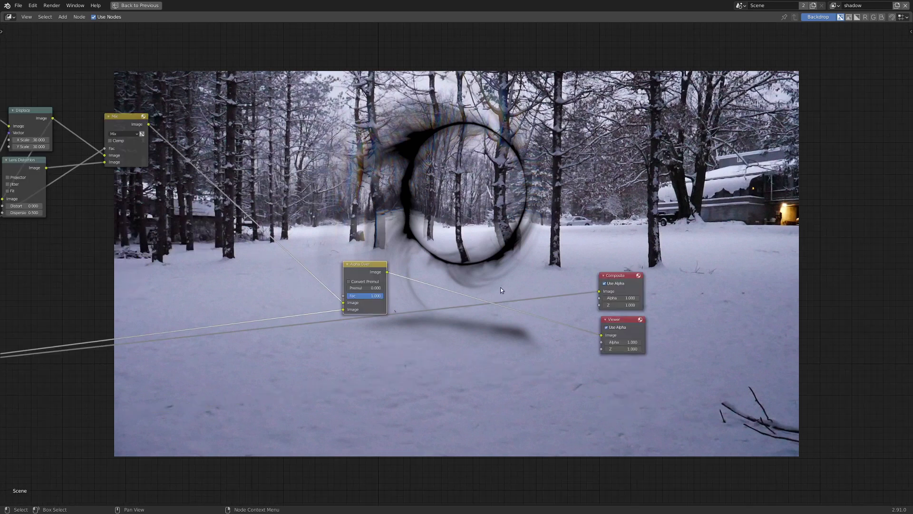
{"action": "left_click_drag", "start_coordinate": [387, 272], "coordinate": [353, 272]}
{"action": "left_click_drag", "start_coordinate": [577, 288], "coordinate": [626, 280]}
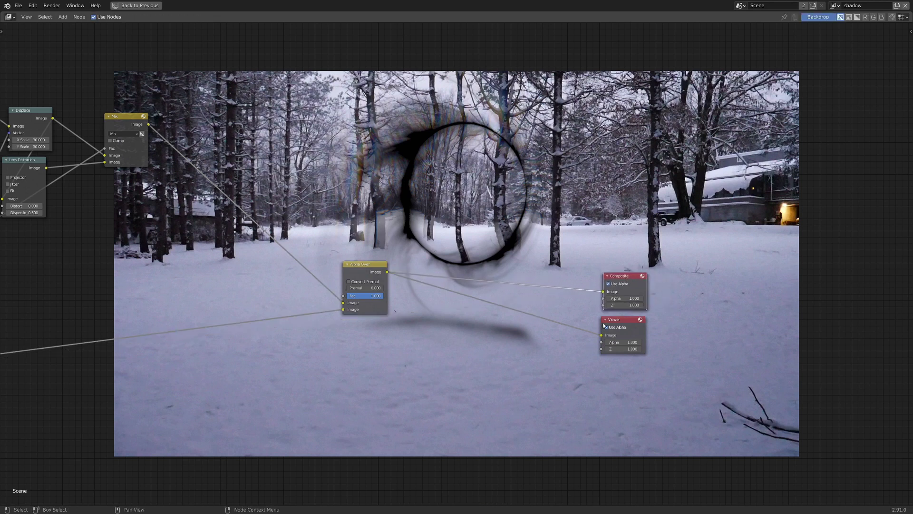
{"action": "right_click_drag", "start_coordinate": [577, 347], "coordinate": [580, 364], "text": "shift"}
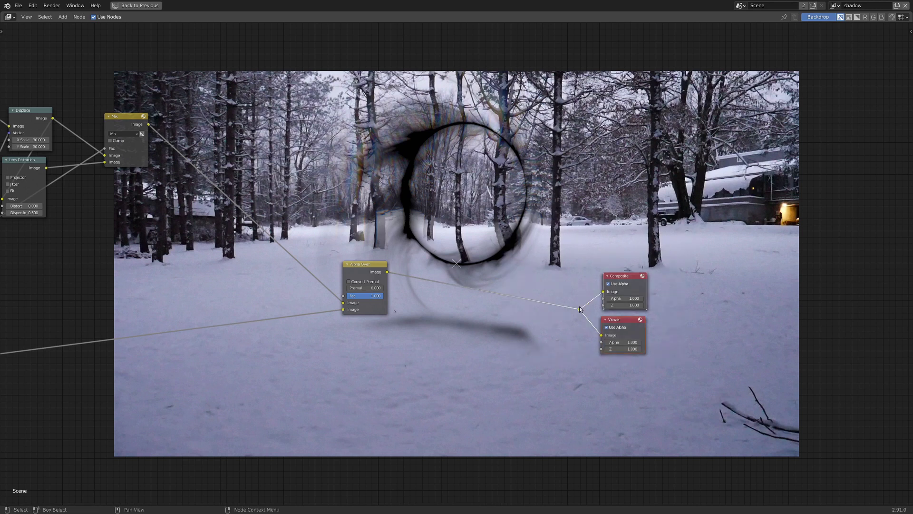
{"action": "key", "text": "g"}
{"action": "left_click", "coordinate": [706, 304]}
Step: Insert a Color Balance node on the link between the final Alpha Over node and the reroute
{"action": "scroll", "coordinate": [514, 302], "scroll_direction": "up", "scroll_amount": 4}
{"action": "middle_click_drag", "start_coordinate": [514, 299], "coordinate": [351, 363]}
{"action": "scroll", "coordinate": [417, 319], "scroll_direction": "up", "scroll_amount": 2}
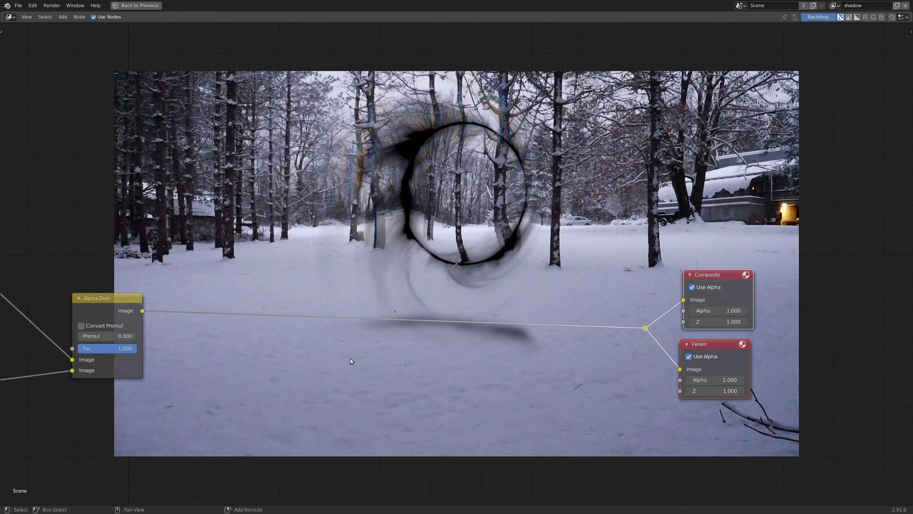
{"action": "key", "text": "shift+a"}
{"action": "mouse_move", "coordinate": [350, 359]}
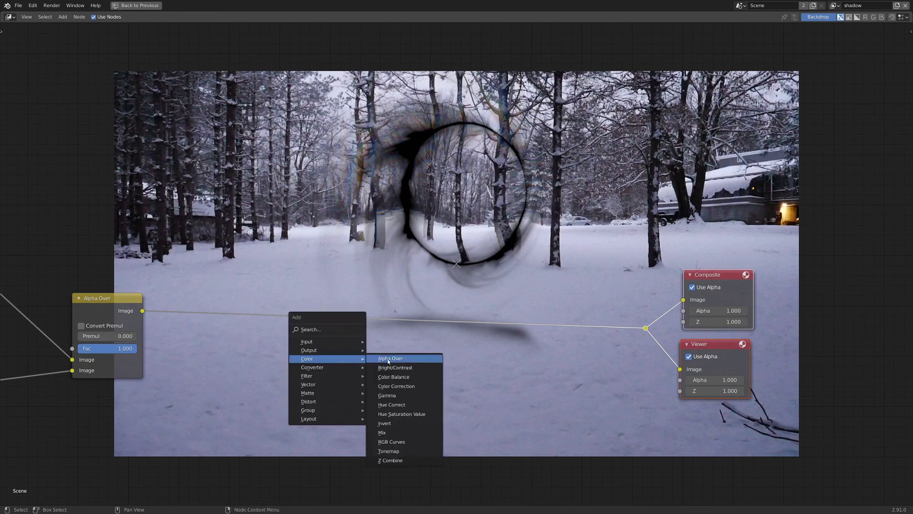
{"action": "left_click", "coordinate": [393, 376]}
{"action": "left_click", "coordinate": [455, 379]}
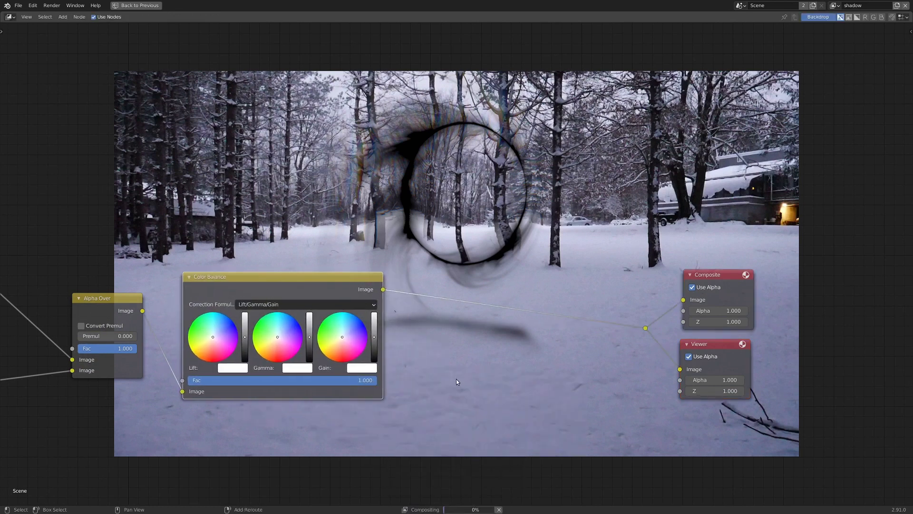
Step: Insert a Lens Distortion node after the Color Balance node and set its Dispersion to 0.02
{"action": "key", "text": "shift+a"}
{"action": "mouse_move", "coordinate": [438, 413]}
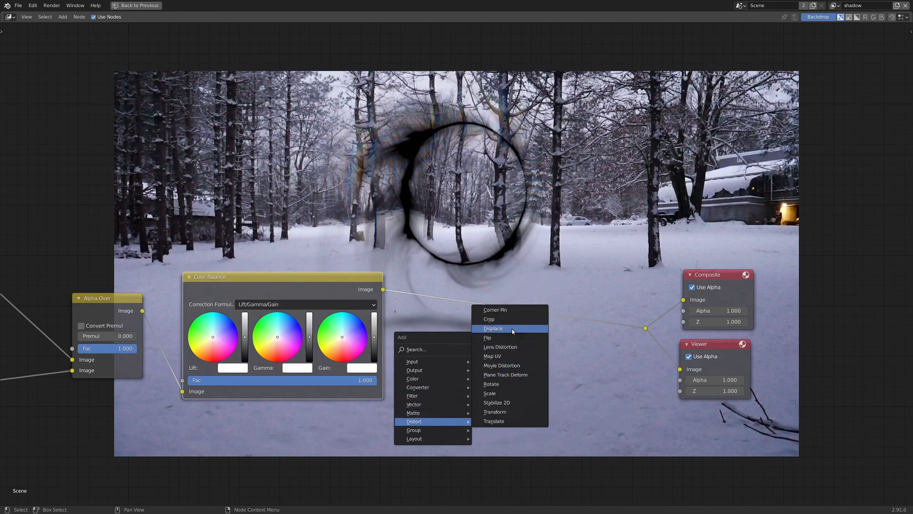
{"action": "left_click", "coordinate": [508, 349]}
{"action": "left_click", "coordinate": [473, 292]}
{"action": "double_click", "coordinate": [498, 382]}
{"action": "type", "text": "0.0"}
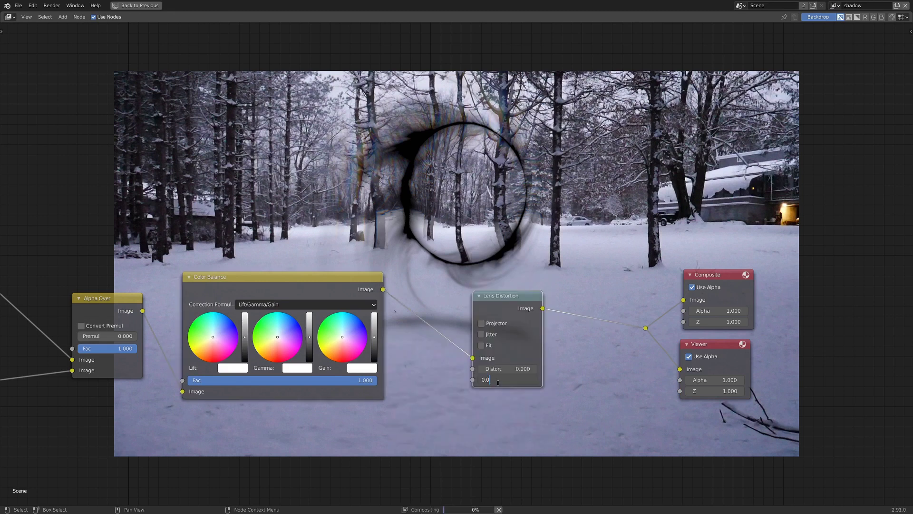
{"action": "type", "text": "2"}
{"action": "key", "text": "Return"}
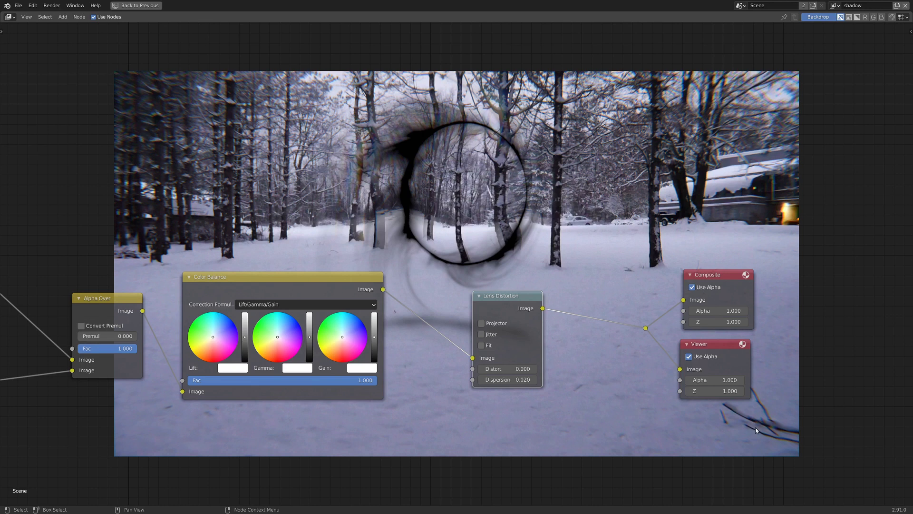
Step: Tint the Color Balance node's Gamma slightly toward blue and review the graded composite
{"action": "left_click", "coordinate": [284, 334]}
{"action": "left_click", "coordinate": [287, 329]}
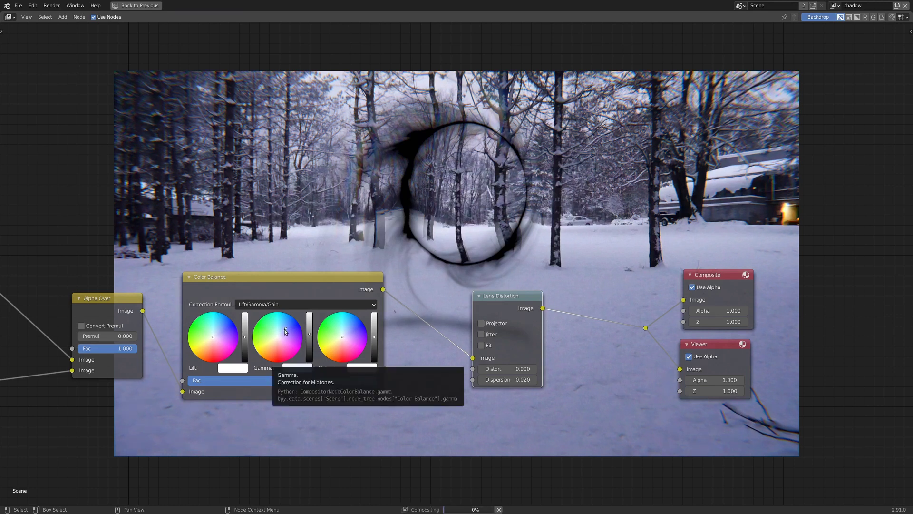
{"action": "scroll", "coordinate": [285, 329], "scroll_direction": "down", "scroll_amount": 3}
{"action": "scroll", "coordinate": [558, 122], "scroll_direction": "down", "scroll_amount": 4}
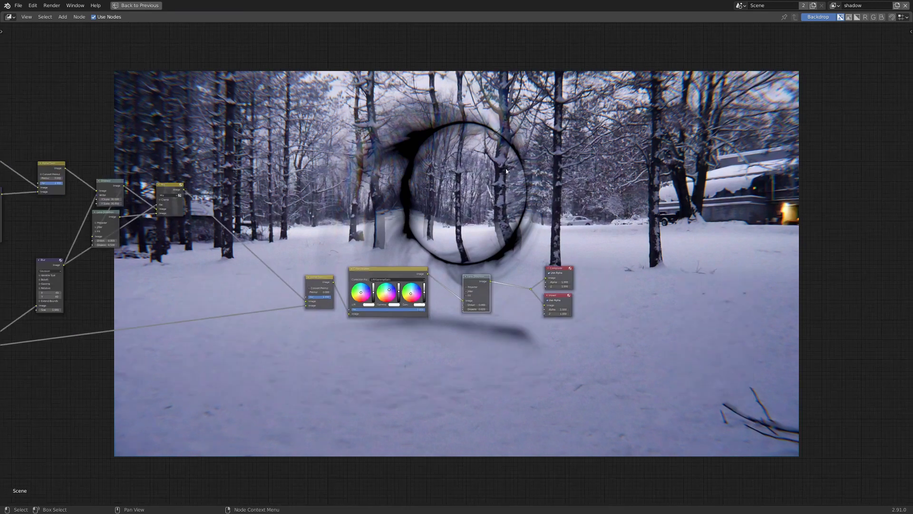
{"action": "middle_click_drag", "start_coordinate": [509, 170], "coordinate": [499, 310]}
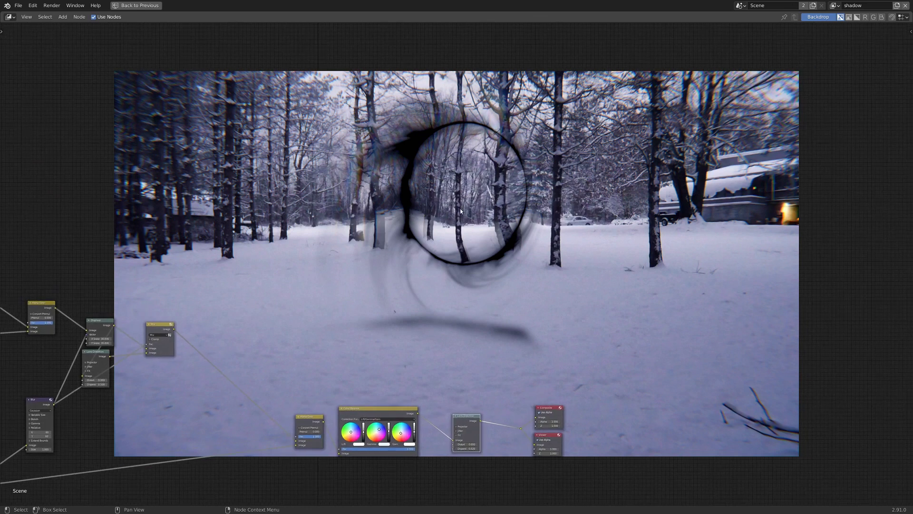